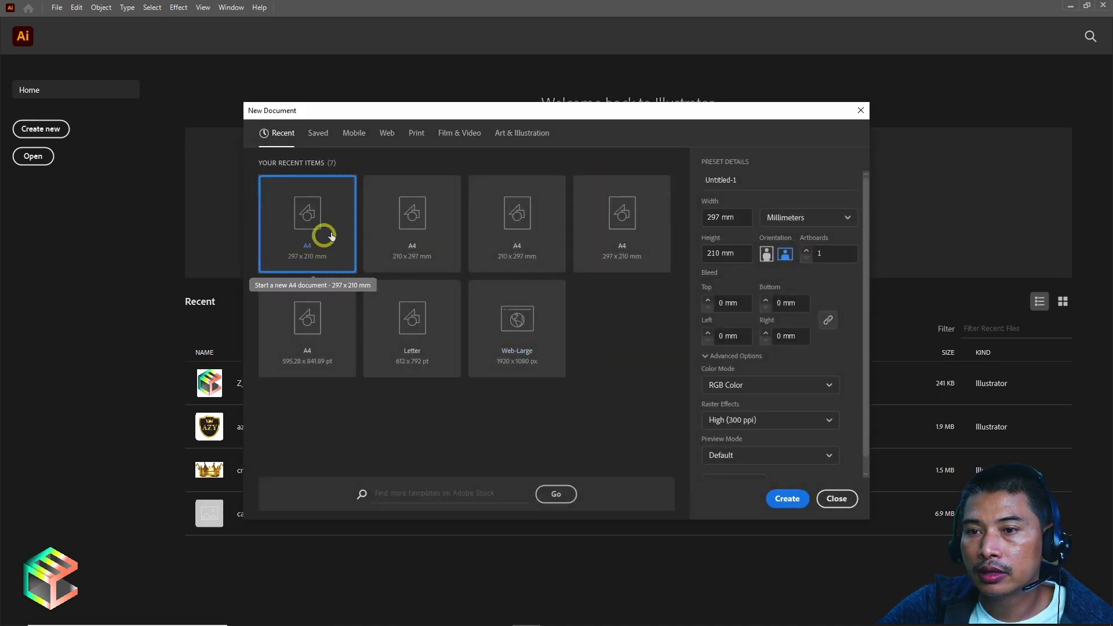
Create a landscape A4 document, 297 x 210 mm in RGB Color, named "3D Looking LOGO".
{"action": "left_click", "coordinate": [759, 179]}
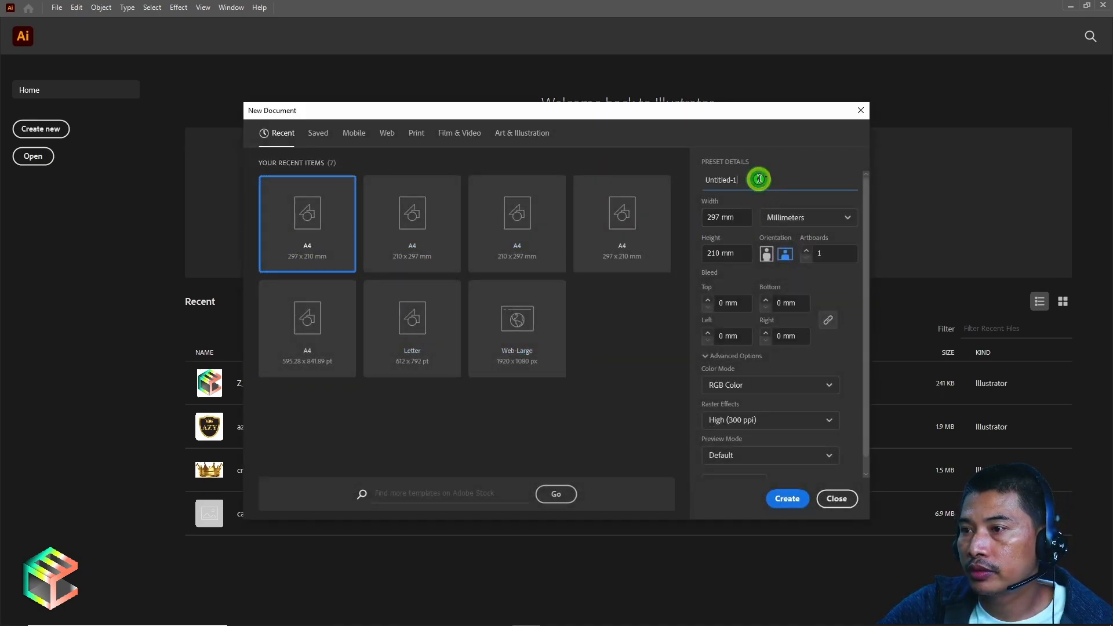
{"action": "key", "text": "BackSpace"}
{"action": "key", "text": "BackSpace"}
{"action": "key", "text": "BackSpace"}
{"action": "key", "text": "BackSpace"}
{"action": "key", "text": "BackSpace"}
{"action": "key", "text": "BackSpace"}
{"action": "key", "text": "BackSpace"}
{"action": "key", "text": "BackSpace"}
{"action": "key", "text": "BackSpace"}
{"action": "key", "text": "BackSpace"}
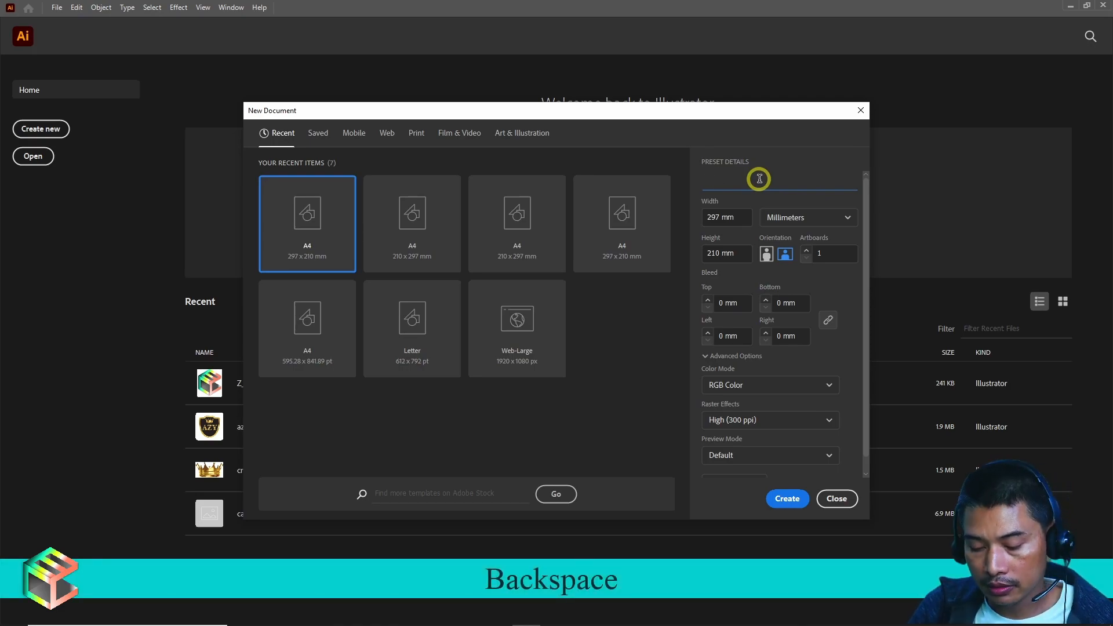
{"action": "type", "text": "3D Looking LOGO"}
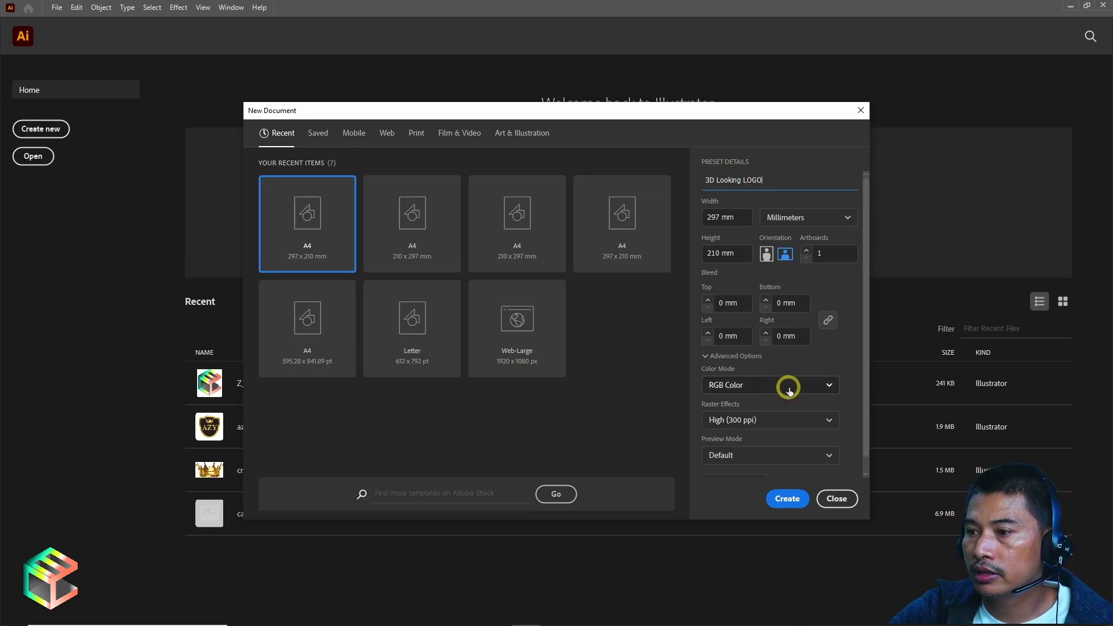
{"action": "left_click_drag", "start_coordinate": [866, 376], "coordinate": [860, 338]}
{"action": "left_click", "coordinate": [789, 496]}
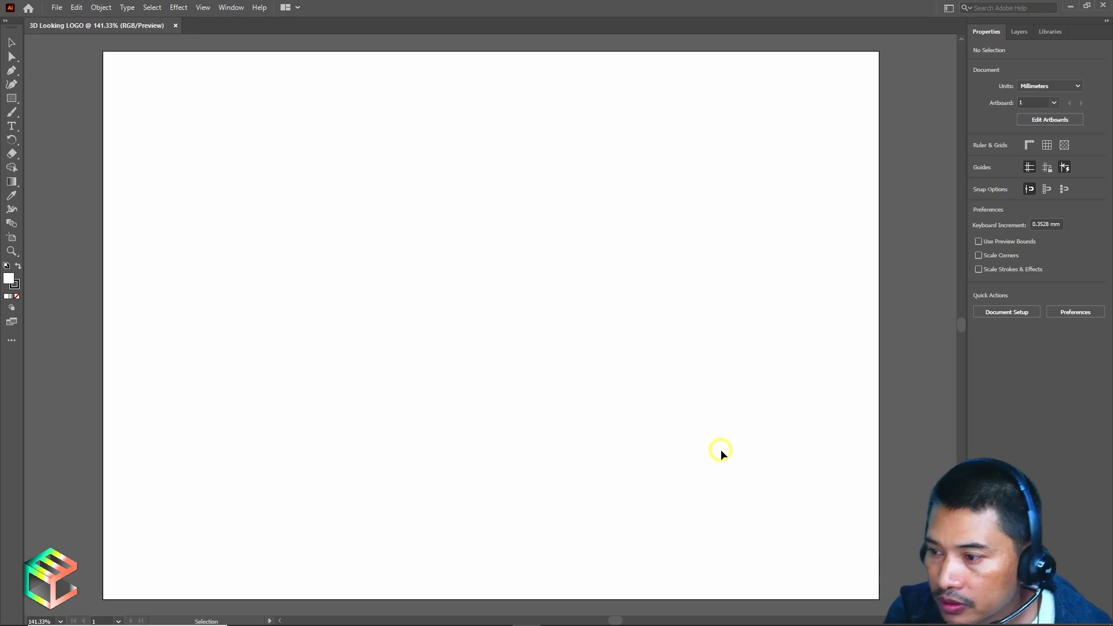
Draw a straight vertical line about 178 mm long near the artboard's left edge with the Line Segment tool.
{"action": "left_click", "coordinate": [12, 99]}
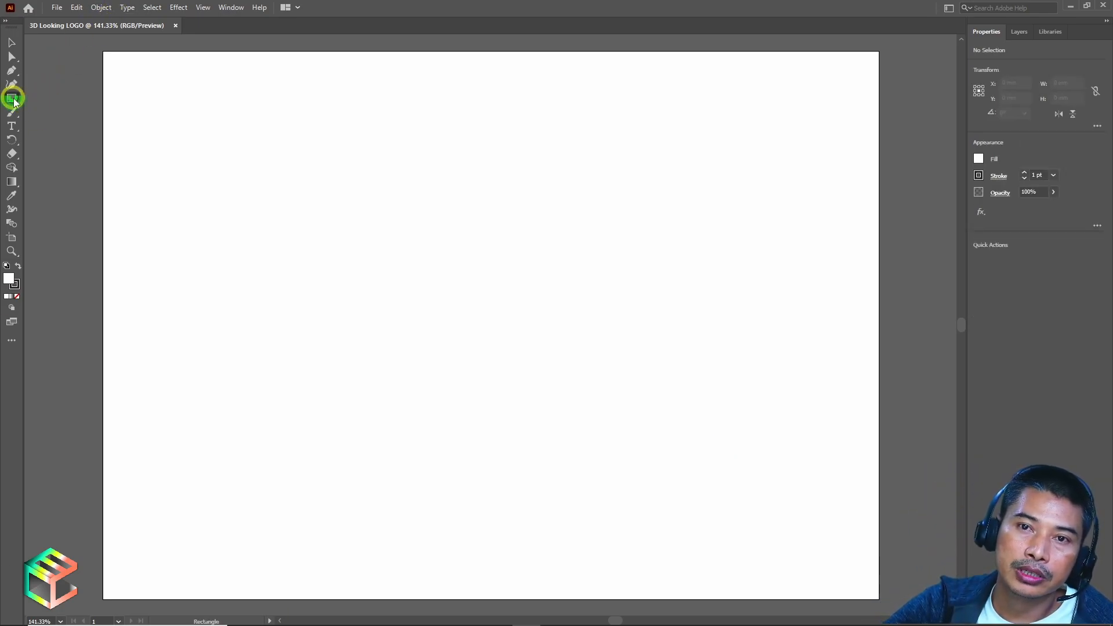
{"action": "left_click_drag", "start_coordinate": [14, 102], "coordinate": [47, 152]}
{"action": "left_click_drag", "start_coordinate": [158, 88], "coordinate": [164, 552]}
{"action": "key", "text": "shift"}
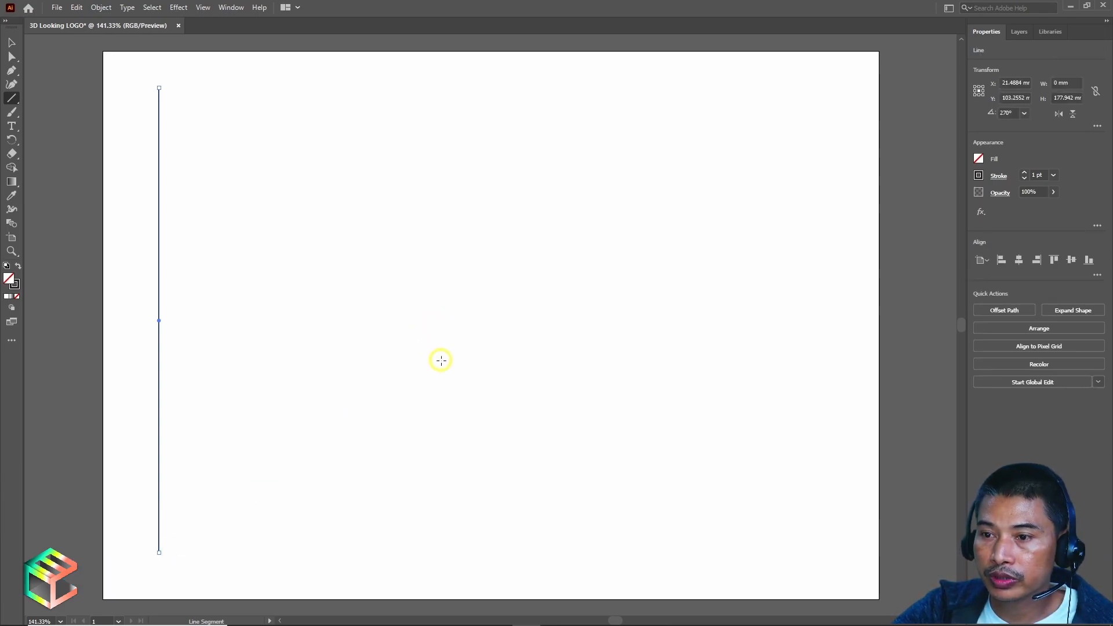
Duplicate the vertical line about 10.65 mm to its right, level with the original.
{"action": "left_click", "coordinate": [12, 43]}
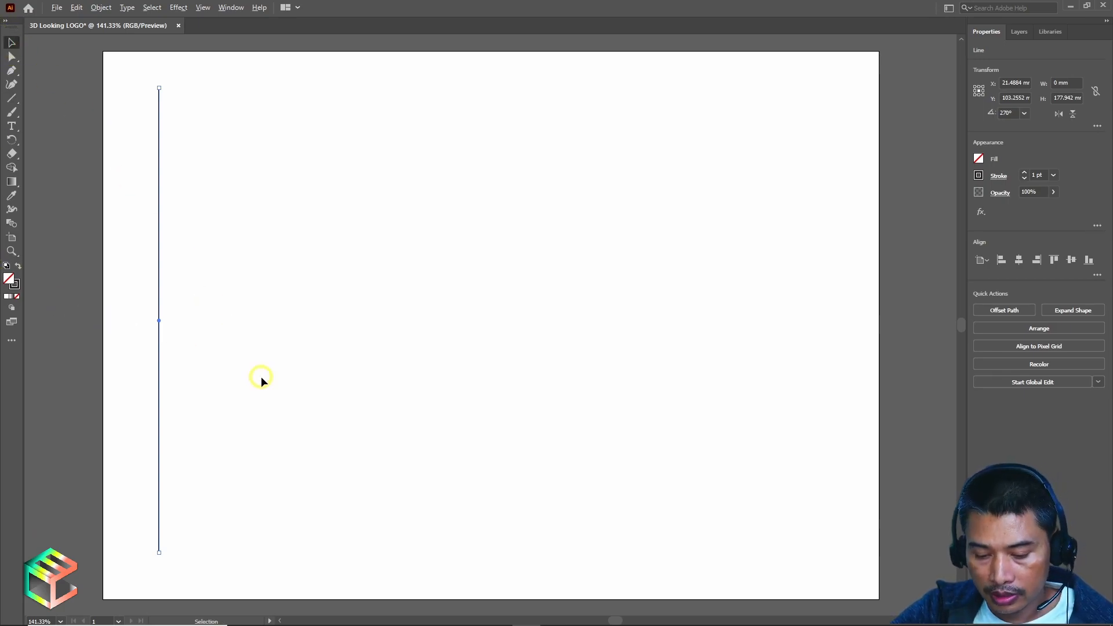
{"action": "left_click_drag", "start_coordinate": [158, 261], "coordinate": [185, 271]}
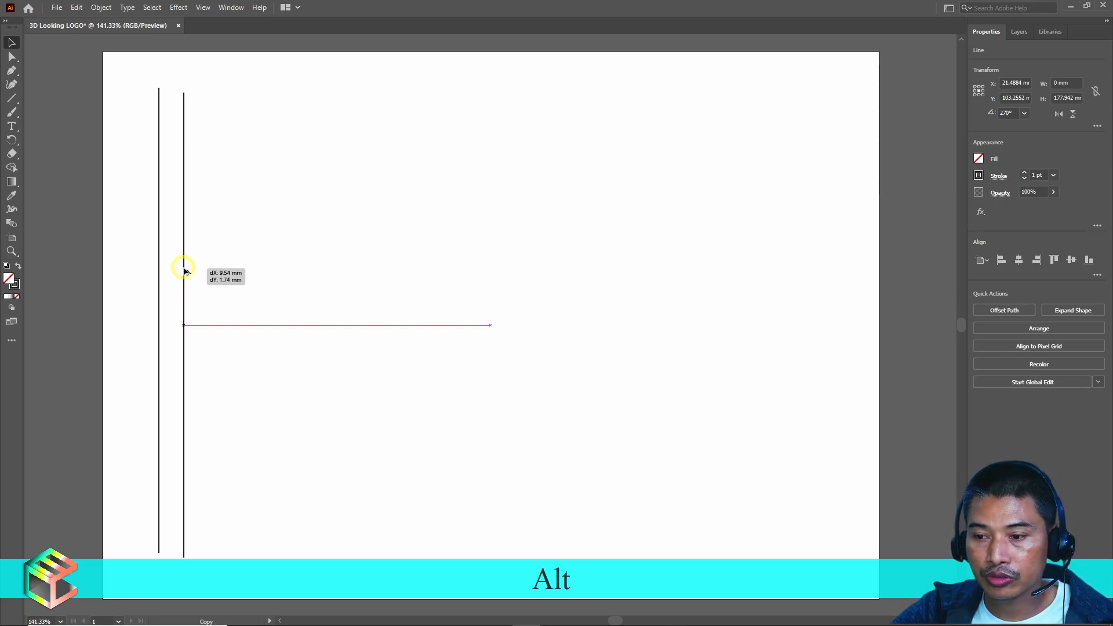
{"action": "mouse_move", "coordinate": [185, 271]}
{"action": "left_mouse_down"}
{"action": "mouse_move", "coordinate": [198, 275]}
{"action": "mouse_move", "coordinate": [189, 276]}
{"action": "left_mouse_up"}
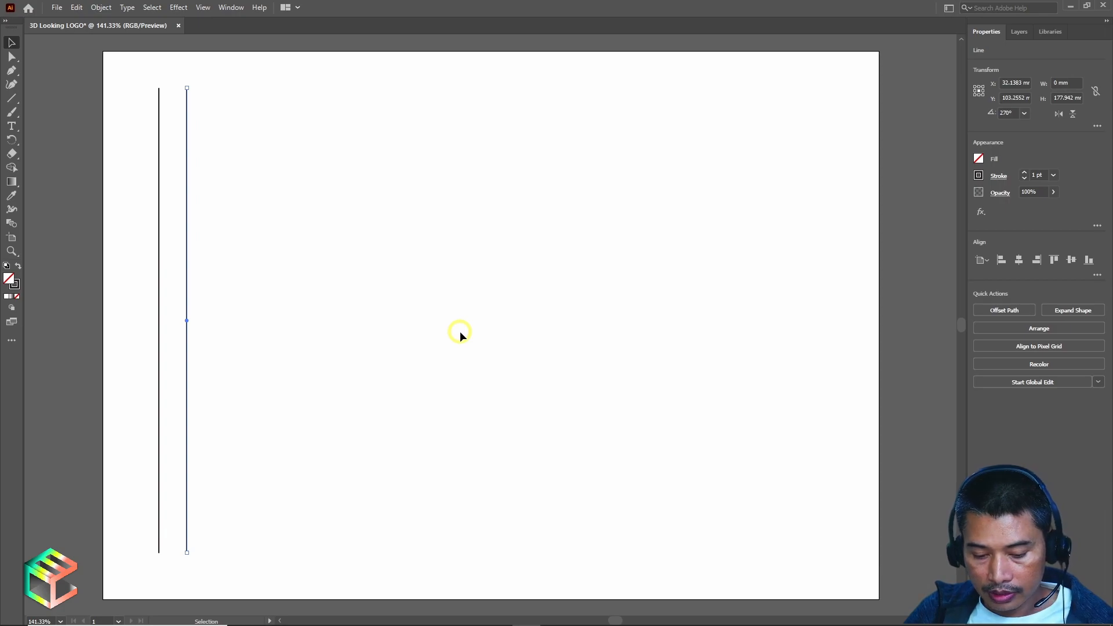
Repeat the duplication 23 times to fill the artboard's width with evenly spaced vertical lines.
{"action": "key", "text": "ctrl+d"}
{"action": "key", "text": "ctrl+d"}
{"action": "key", "text": "ctrl+d"}
{"action": "key", "text": "ctrl+d"}
{"action": "key", "text": "ctrl+d"}
{"action": "key", "text": "ctrl+d"}
{"action": "key", "text": "ctrl+d"}
{"action": "key", "text": "ctrl+d"}
{"action": "key", "text": "ctrl+d"}
{"action": "key", "text": "ctrl+d"}
{"action": "key", "text": "ctrl+d"}
{"action": "key", "text": "ctrl+d"}
{"action": "key", "text": "ctrl+d"}
{"action": "key", "text": "ctrl+d"}
{"action": "key", "text": "ctrl+d"}
{"action": "key", "text": "ctrl+d"}
{"action": "key", "text": "ctrl+d"}
{"action": "key", "text": "ctrl+d"}
{"action": "key", "text": "ctrl+d"}
{"action": "key", "text": "ctrl+d"}
{"action": "key", "text": "ctrl+d"}
{"action": "key", "text": "ctrl+d"}
{"action": "key", "text": "ctrl+d"}
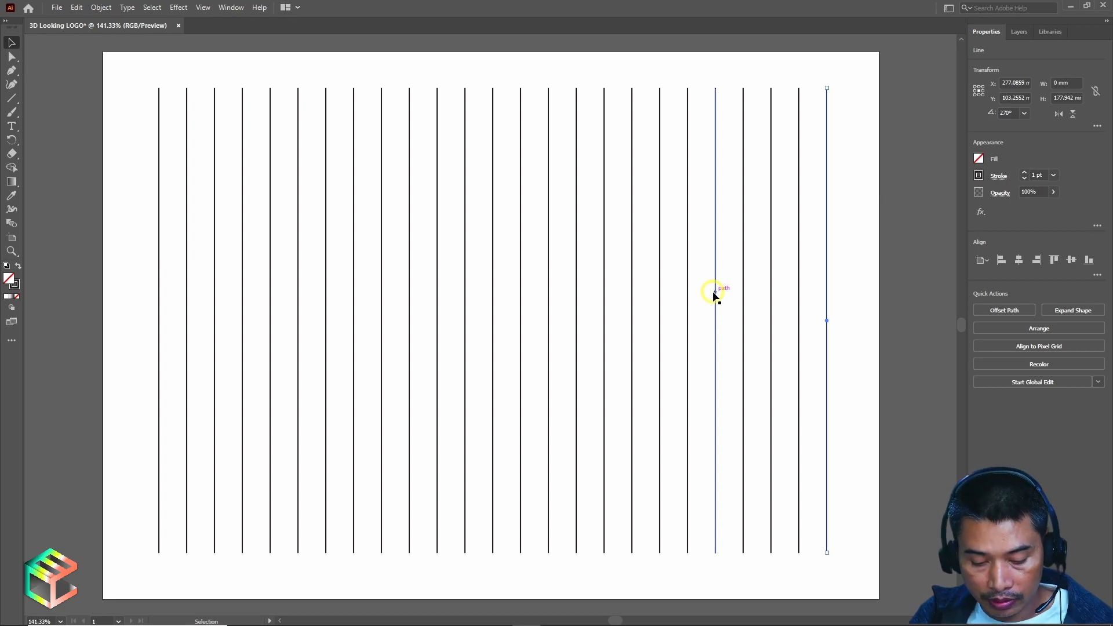
Select all the vertical lines and group them.
{"action": "key", "text": "ctrl+a"}
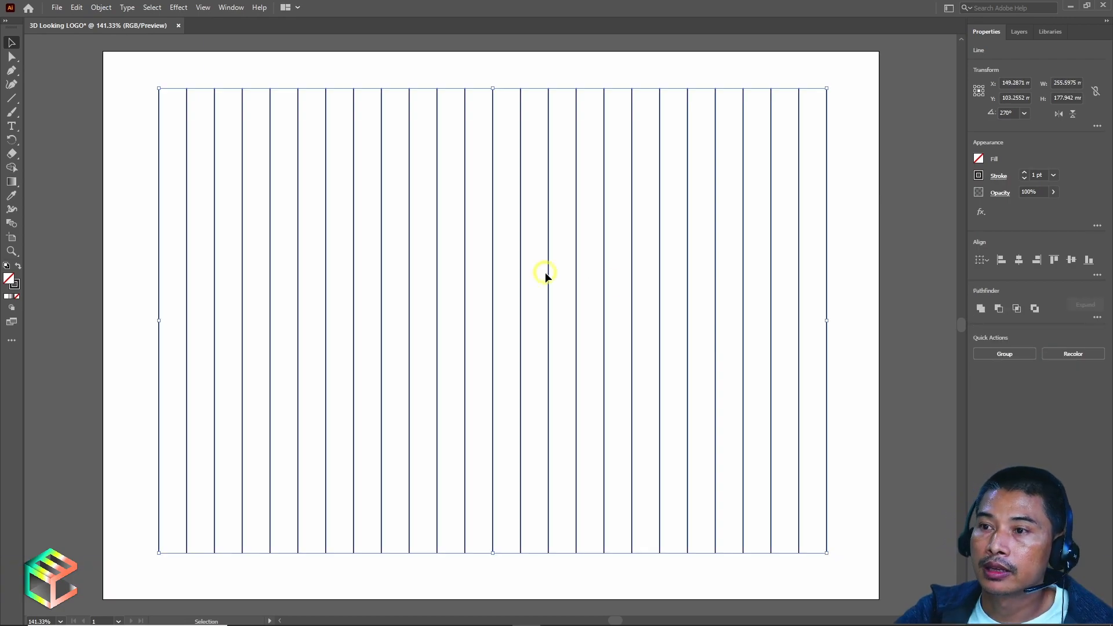
{"action": "right_click", "coordinate": [483, 232]}
{"action": "left_click", "coordinate": [521, 304]}
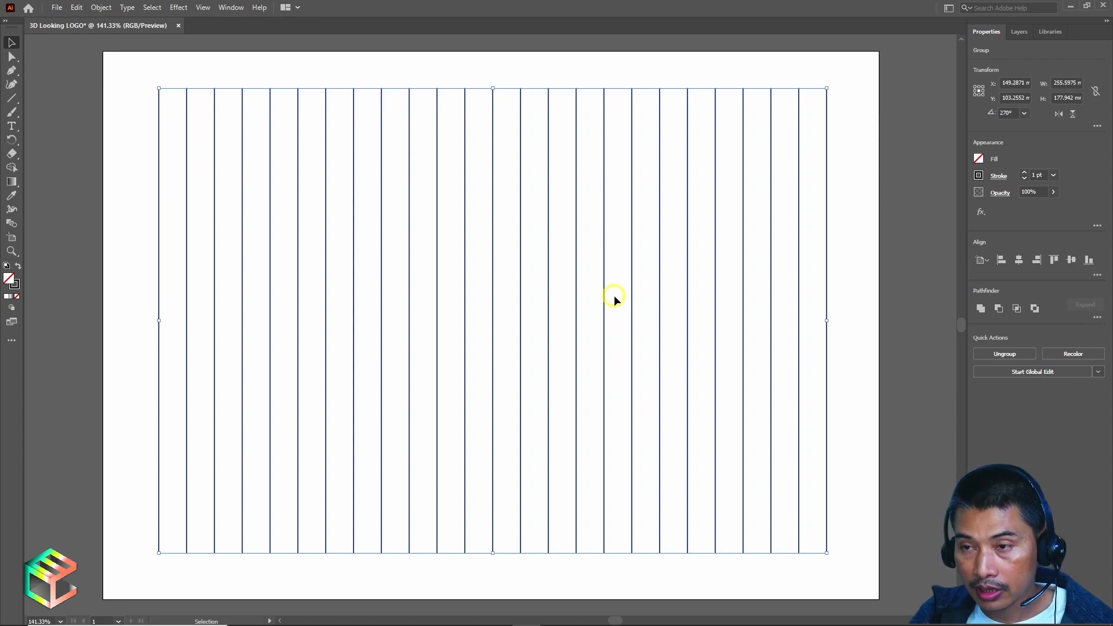
Make a copy of the line group rotated by 60° about its centre.
{"action": "key", "text": "r"}
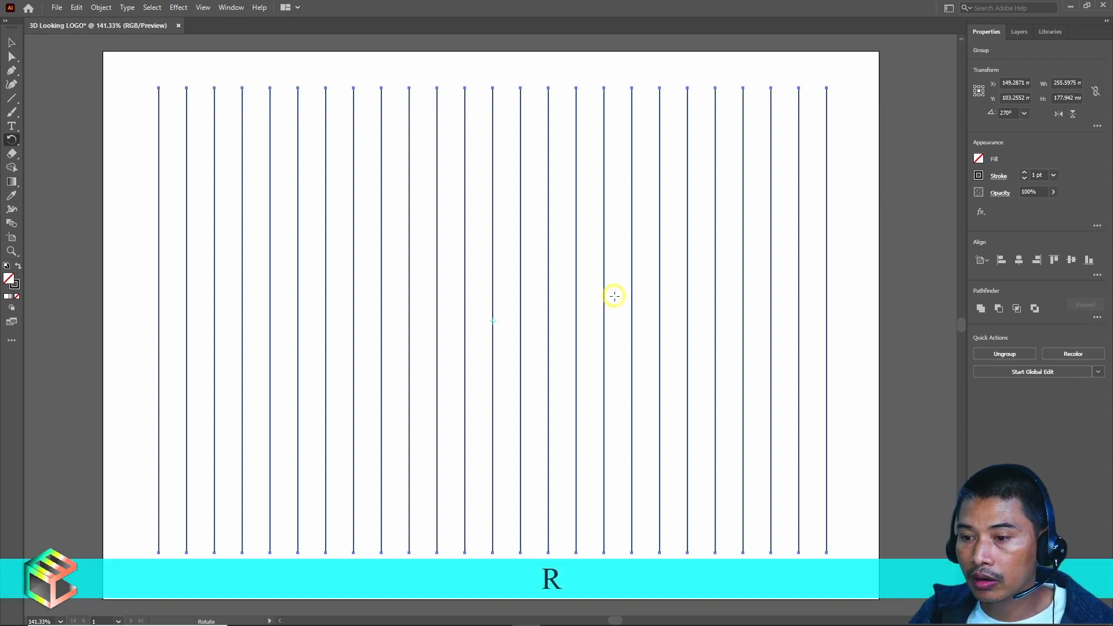
{"action": "key", "text": "Return"}
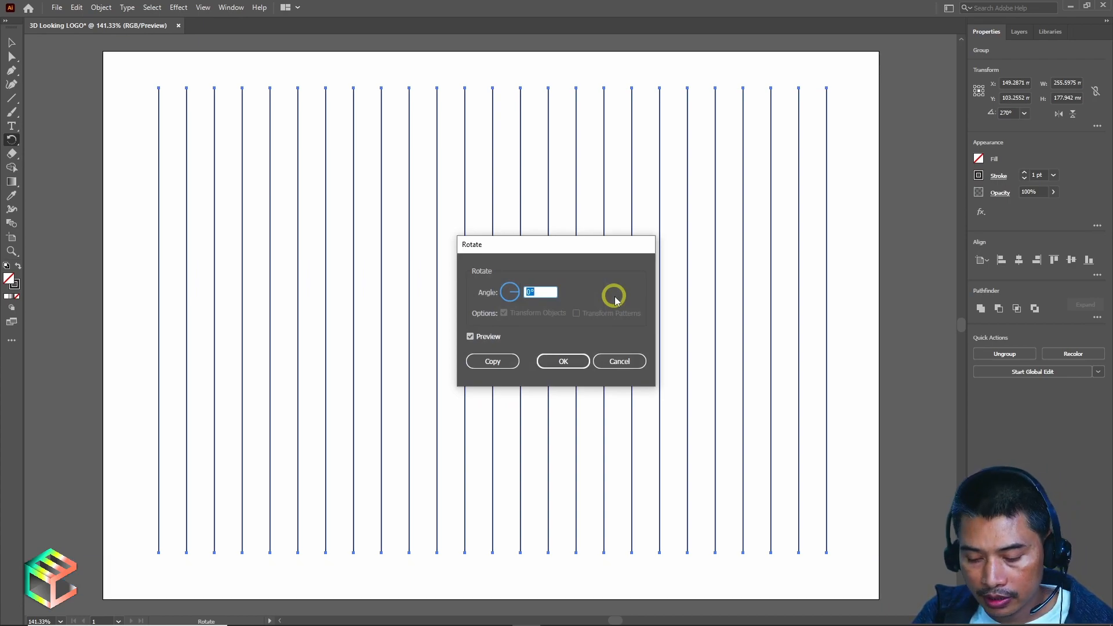
{"action": "type", "text": "650"}
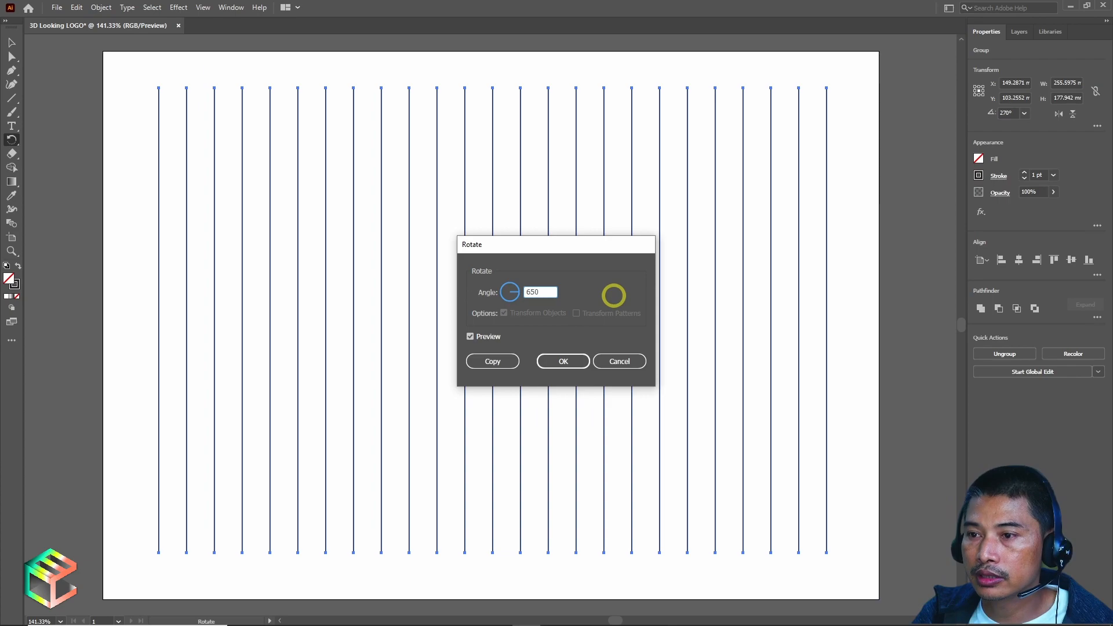
{"action": "key", "text": "BackSpace"}
{"action": "key", "text": "BackSpace"}
{"action": "type", "text": "0"}
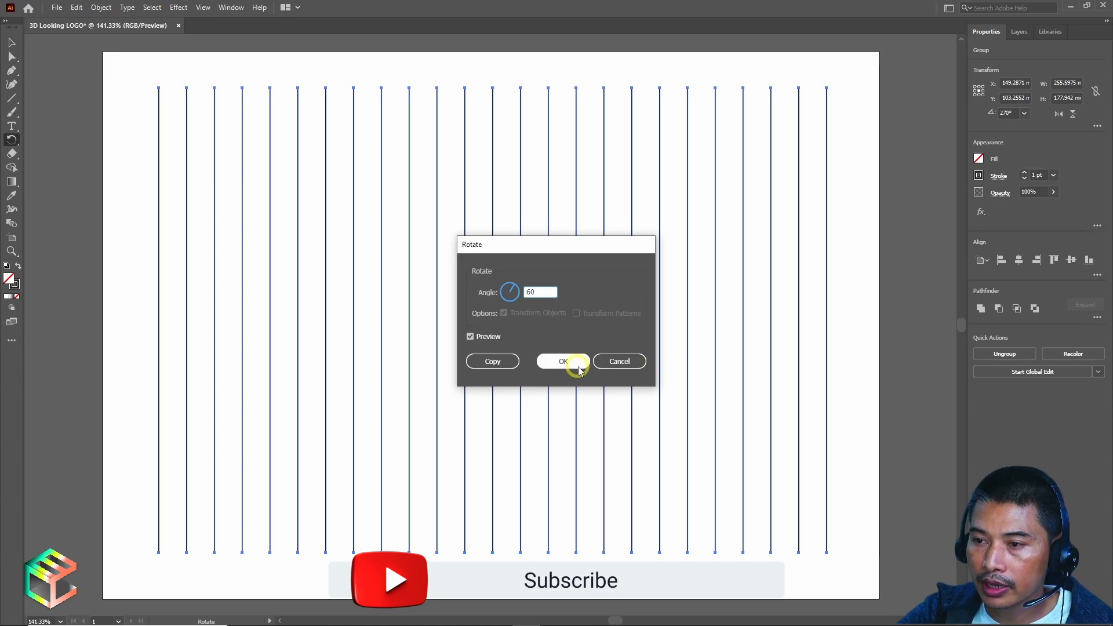
{"action": "left_click", "coordinate": [492, 361]}
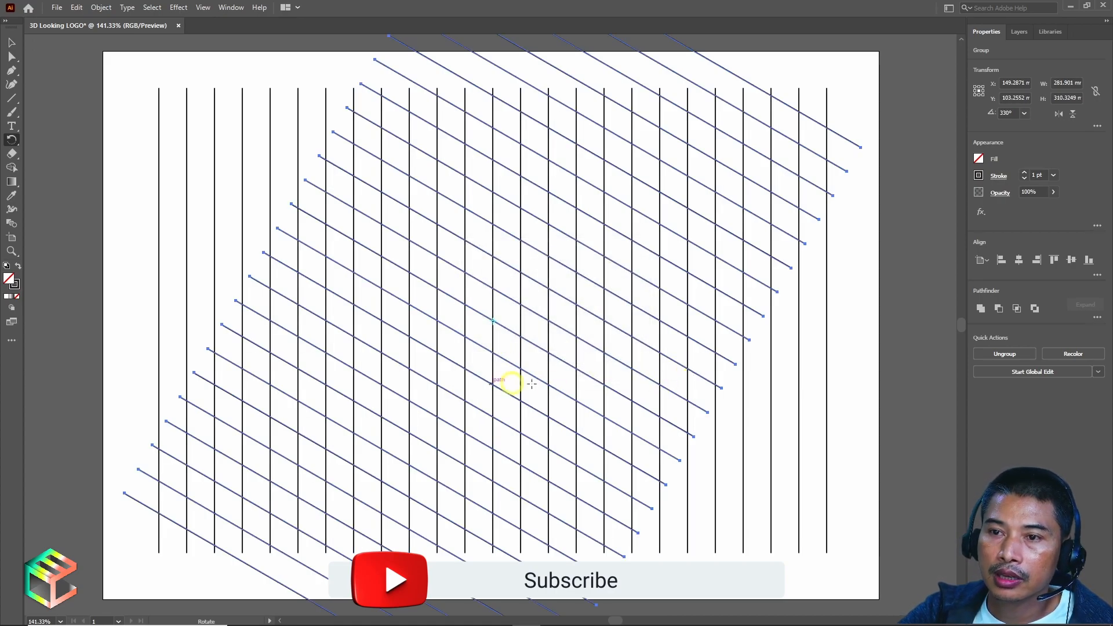
Rotate a further copy of the slanted line group by 60° to complete the isometric grid.
{"action": "scroll", "coordinate": [574, 382], "scroll_direction": "down", "scroll_amount": 1}
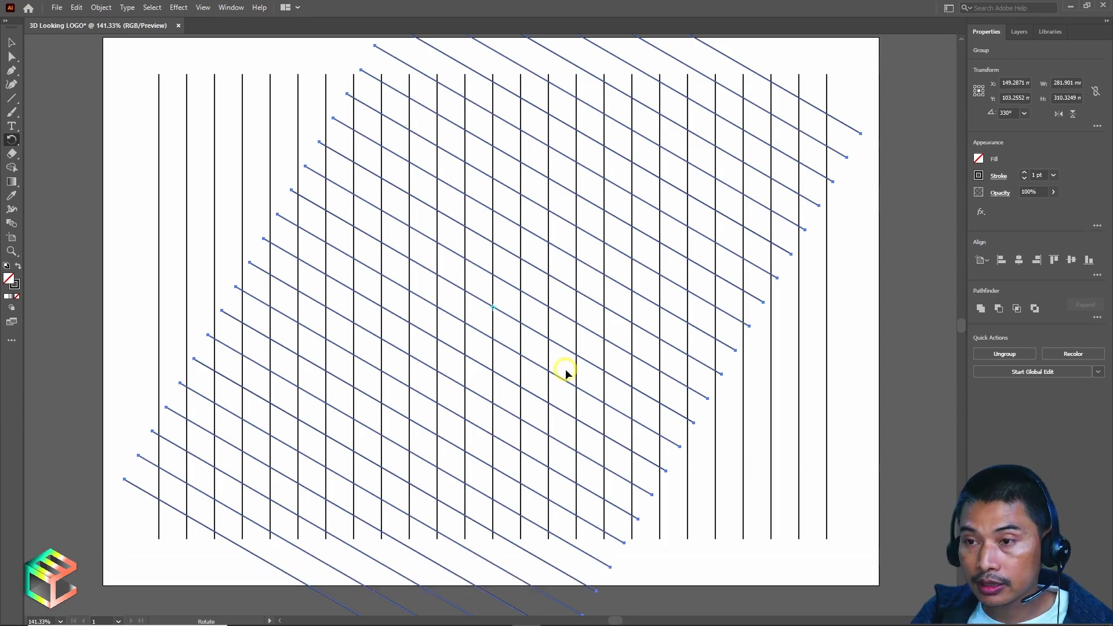
{"action": "key", "text": "Return"}
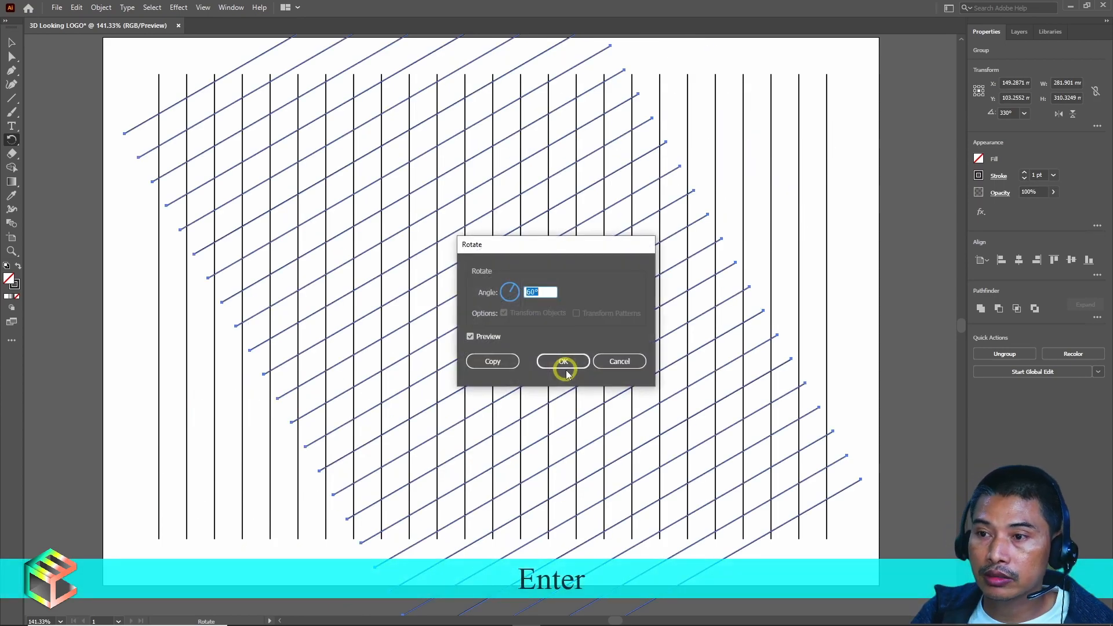
{"action": "left_click", "coordinate": [494, 361]}
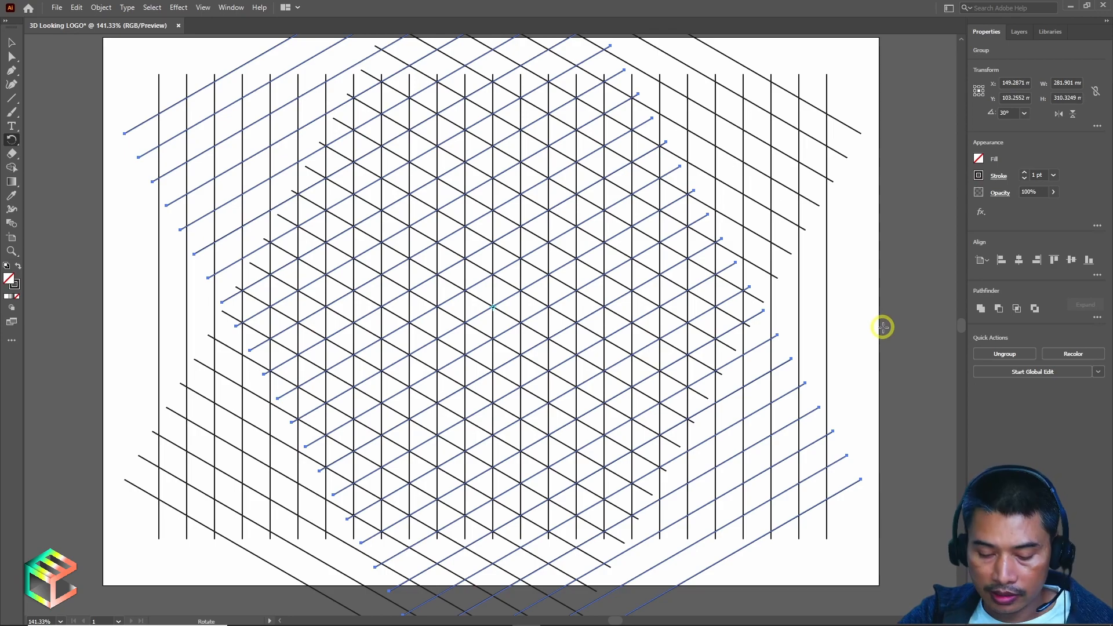
Select the whole grid and merge cells with Shape Builder into C-shaped bands on the cube's left and right faces.
{"action": "key", "text": "ctrl+a"}
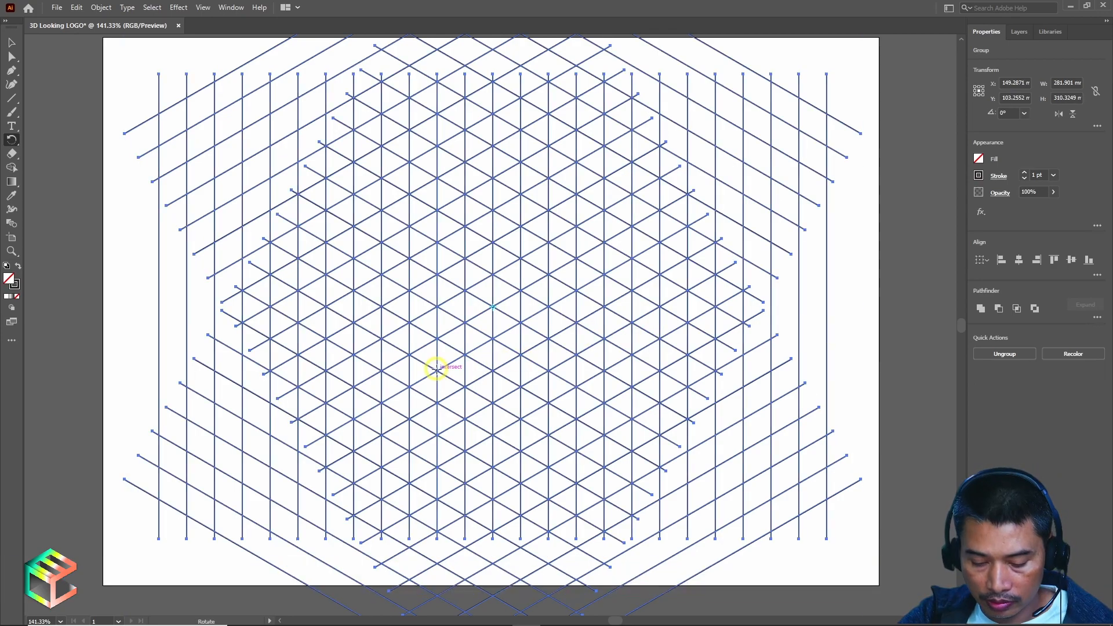
{"action": "scroll", "coordinate": [436, 365], "scroll_direction": "down", "scroll_amount": 1, "text": "alt"}
{"action": "scroll", "coordinate": [524, 366], "scroll_direction": "up", "scroll_amount": 1, "text": "alt"}
{"action": "scroll", "coordinate": [407, 329], "scroll_direction": "up", "scroll_amount": 1, "text": "alt"}
{"action": "scroll", "coordinate": [394, 322], "scroll_direction": "down", "scroll_amount": 2, "text": "alt"}
{"action": "scroll", "coordinate": [422, 330], "scroll_direction": "up", "scroll_amount": 1, "text": "alt"}
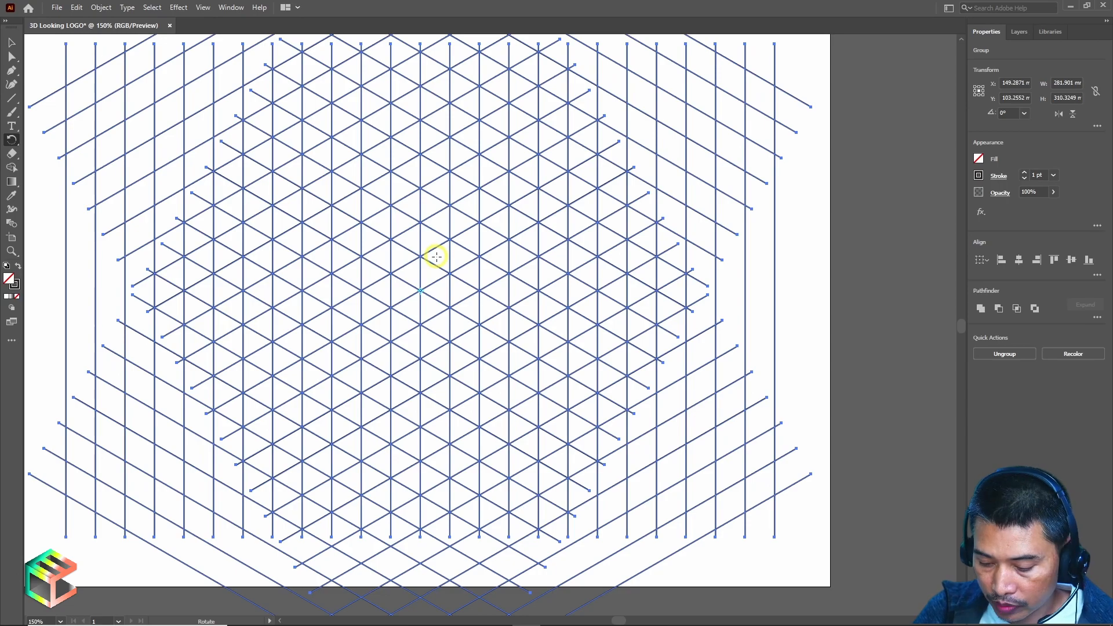
{"action": "key", "text": "shift+m"}
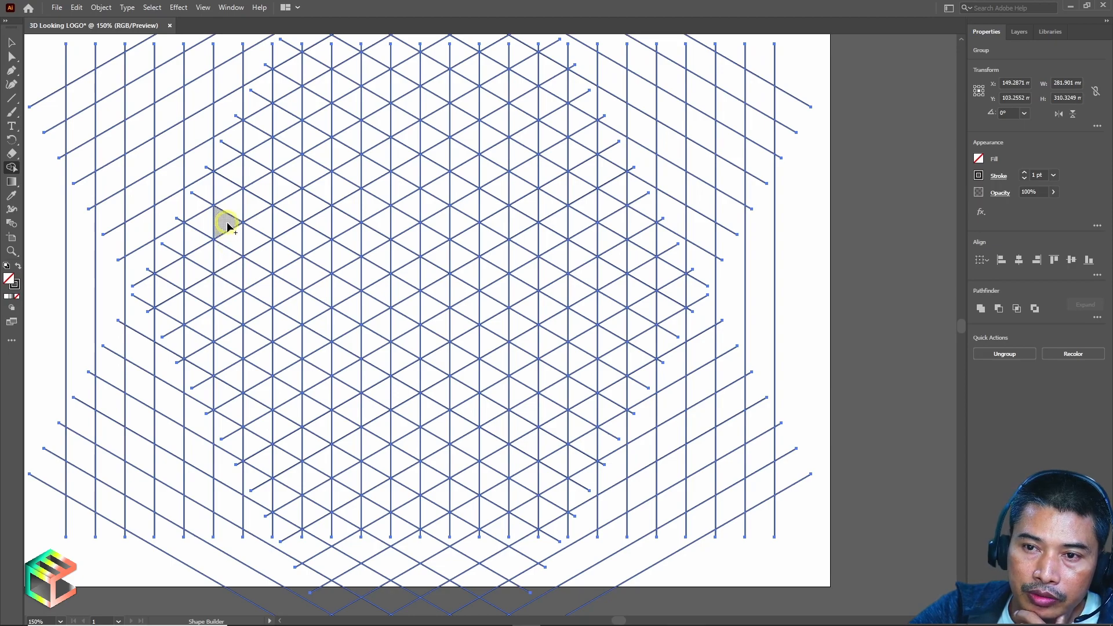
{"action": "left_click_drag", "start_coordinate": [230, 228], "coordinate": [227, 384]}
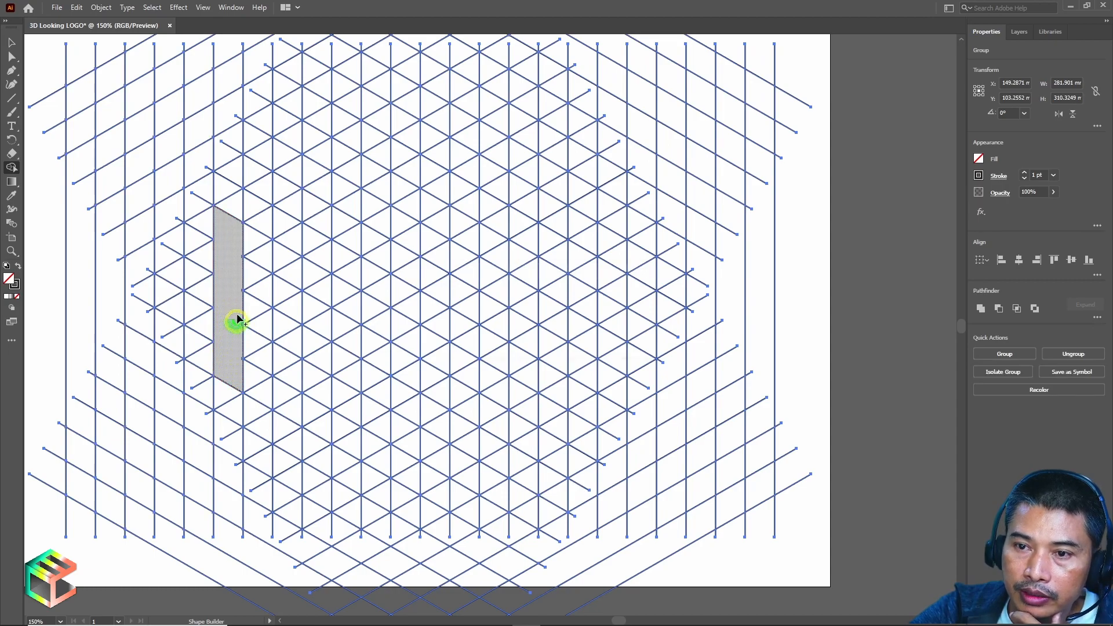
{"action": "left_click_drag", "start_coordinate": [235, 238], "coordinate": [357, 305]}
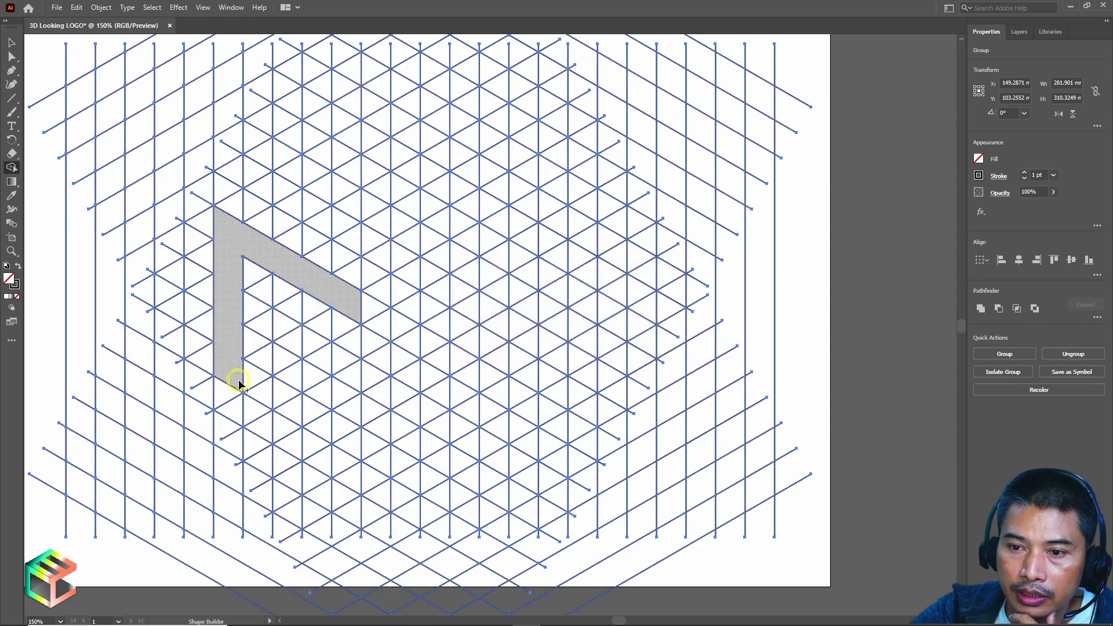
{"action": "left_click_drag", "start_coordinate": [239, 377], "coordinate": [349, 436]}
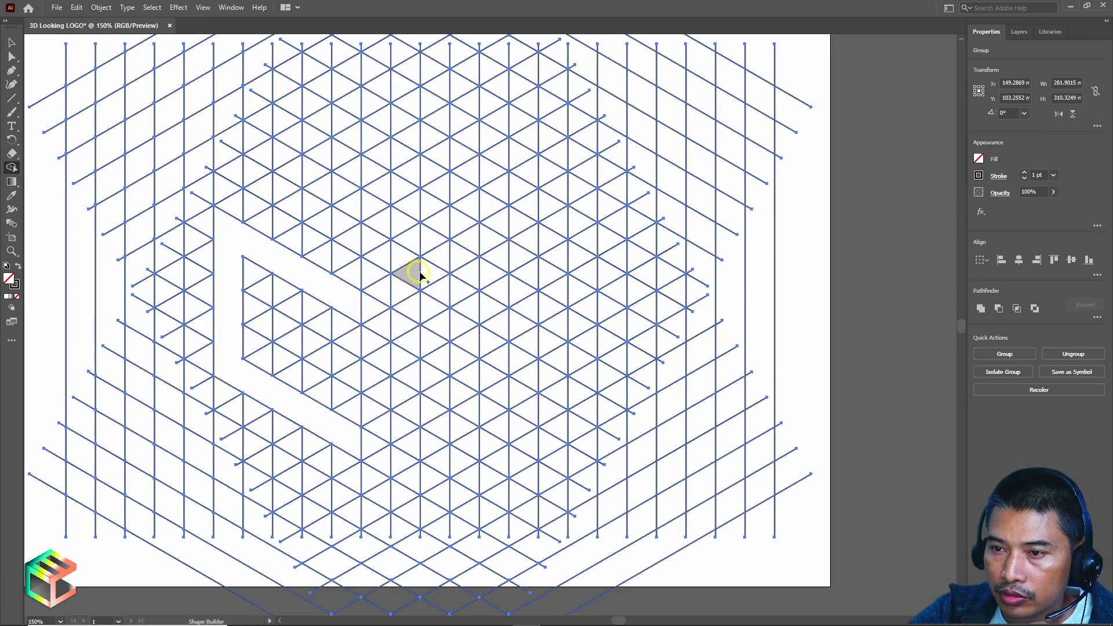
{"action": "mouse_move", "coordinate": [502, 227]}
{"action": "left_mouse_down"}
{"action": "mouse_move", "coordinate": [371, 298]}
{"action": "mouse_move", "coordinate": [371, 442]}
{"action": "mouse_move", "coordinate": [400, 414]}
{"action": "mouse_move", "coordinate": [501, 359]}
{"action": "left_mouse_up"}
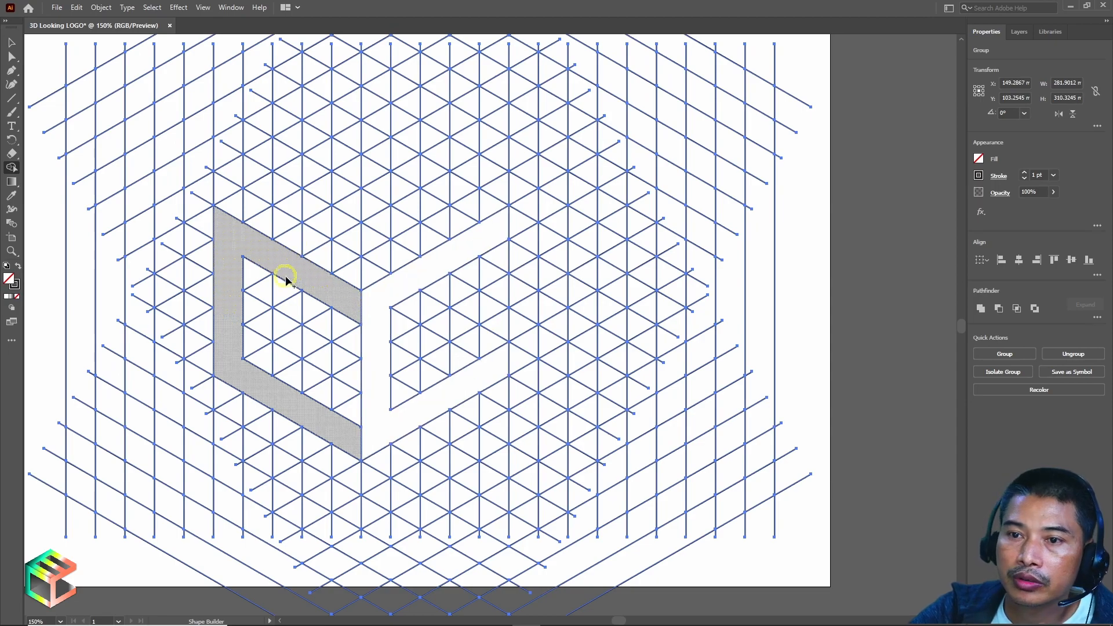
{"action": "left_click", "coordinate": [447, 272], "text": "alt"}
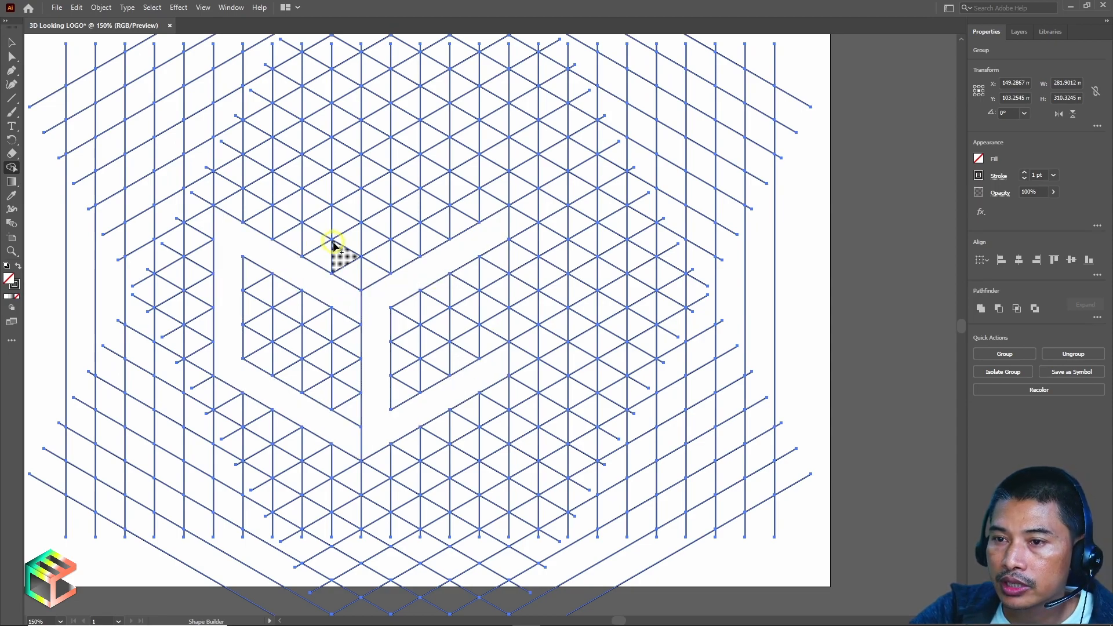
Merge the grid cells of the cube's top face into an E-shaped band with a middle bar.
{"action": "mouse_move", "coordinate": [380, 267]}
{"action": "left_mouse_down"}
{"action": "mouse_move", "coordinate": [368, 273]}
{"action": "mouse_move", "coordinate": [239, 204]}
{"action": "mouse_move", "coordinate": [370, 144]}
{"action": "left_mouse_up"}
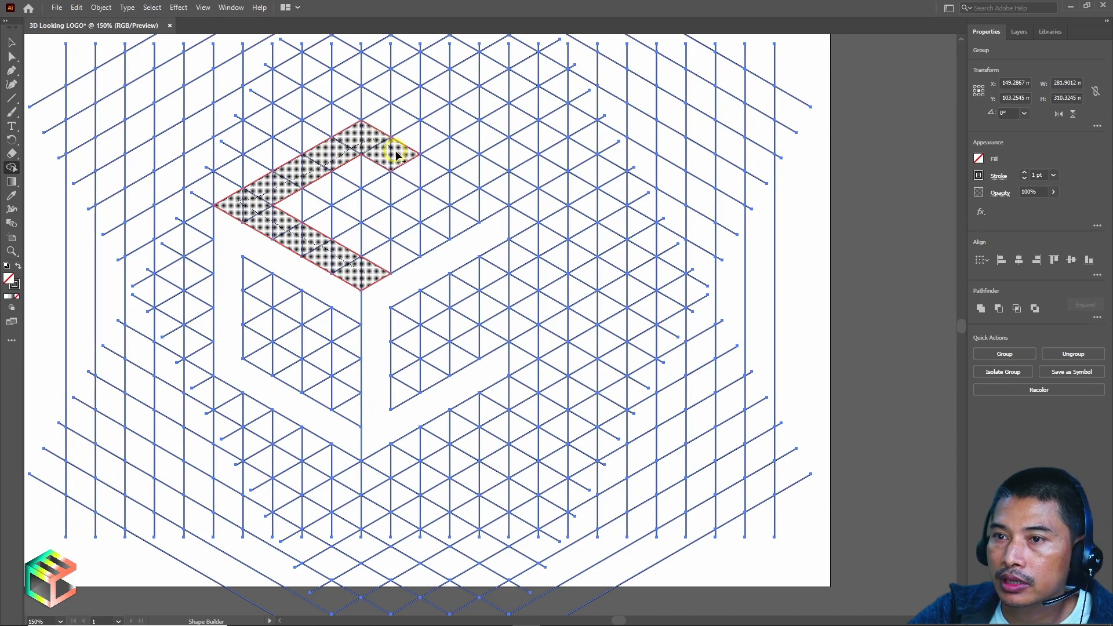
{"action": "left_click_drag", "start_coordinate": [430, 180], "coordinate": [482, 204]}
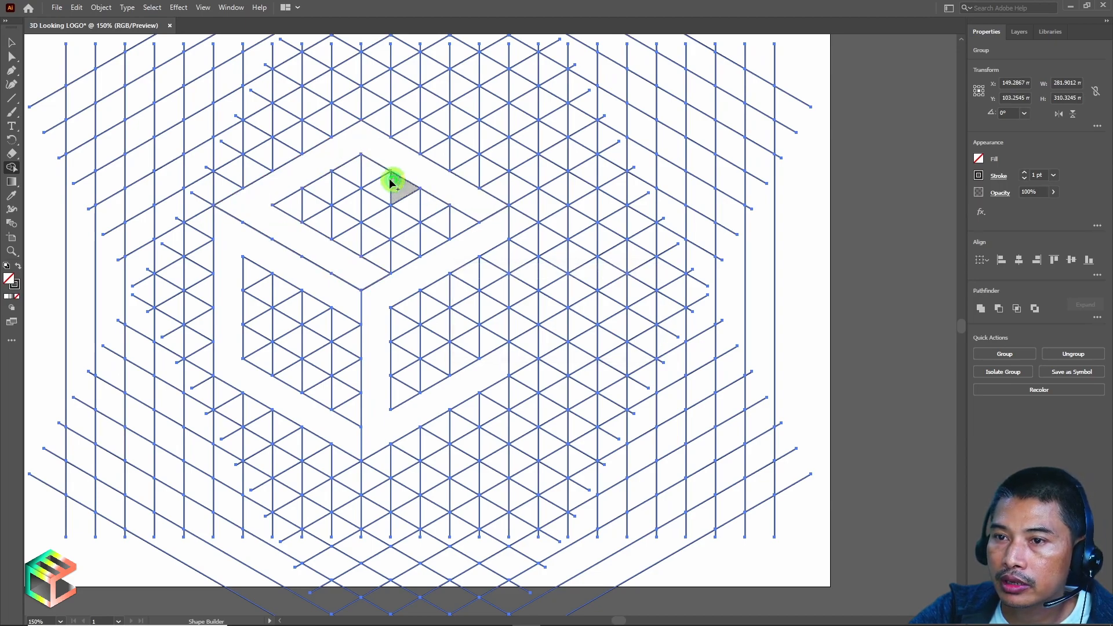
{"action": "mouse_move", "coordinate": [312, 174]}
{"action": "left_mouse_down"}
{"action": "mouse_move", "coordinate": [417, 236]}
{"action": "mouse_move", "coordinate": [410, 241]}
{"action": "left_mouse_up"}
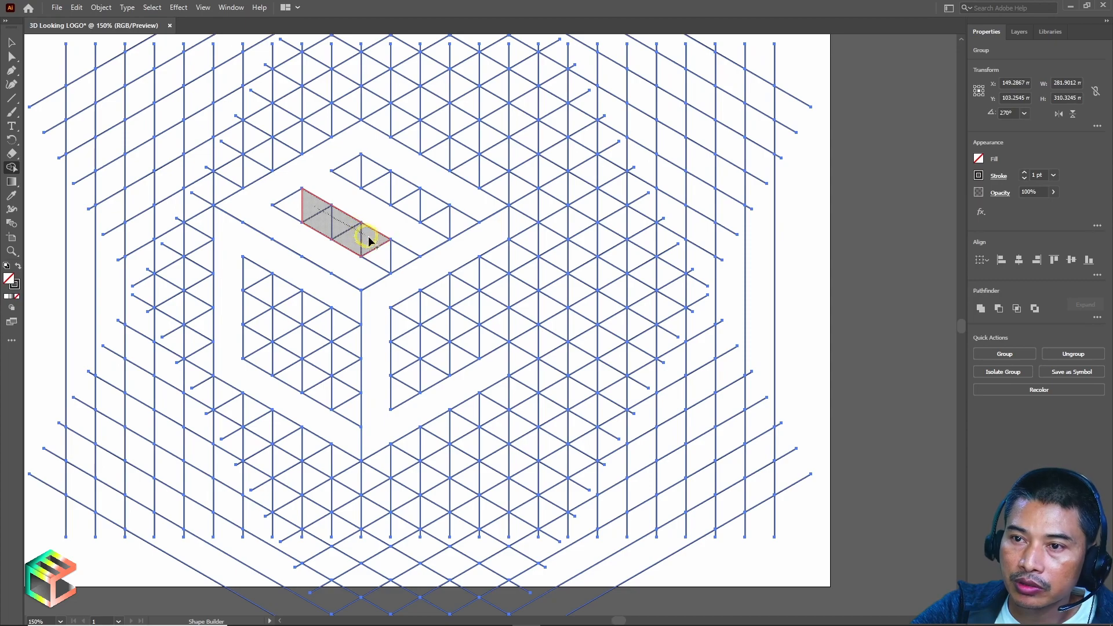
Merge the remaining cells in the top face's gaps and inside the left and right face openings, and deselect everything.
{"action": "left_click_drag", "start_coordinate": [397, 257], "coordinate": [409, 255]}
{"action": "left_click_drag", "start_coordinate": [373, 168], "coordinate": [455, 220]}
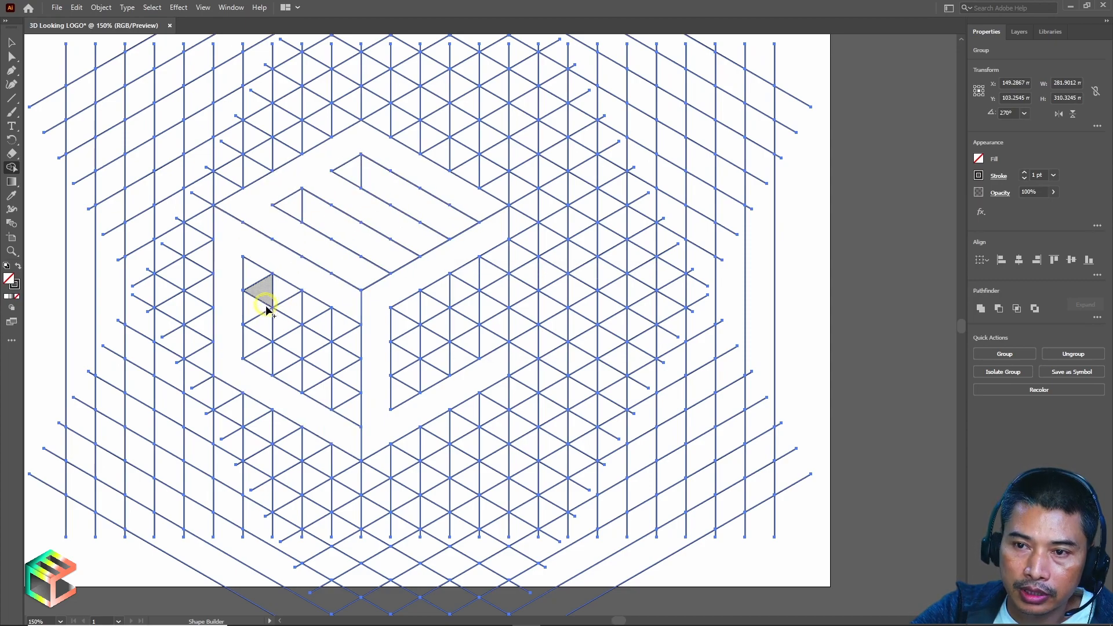
{"action": "mouse_move", "coordinate": [311, 306]}
{"action": "left_mouse_down"}
{"action": "mouse_move", "coordinate": [258, 336]}
{"action": "mouse_move", "coordinate": [254, 314]}
{"action": "mouse_move", "coordinate": [277, 298]}
{"action": "mouse_move", "coordinate": [257, 277]}
{"action": "left_mouse_up"}
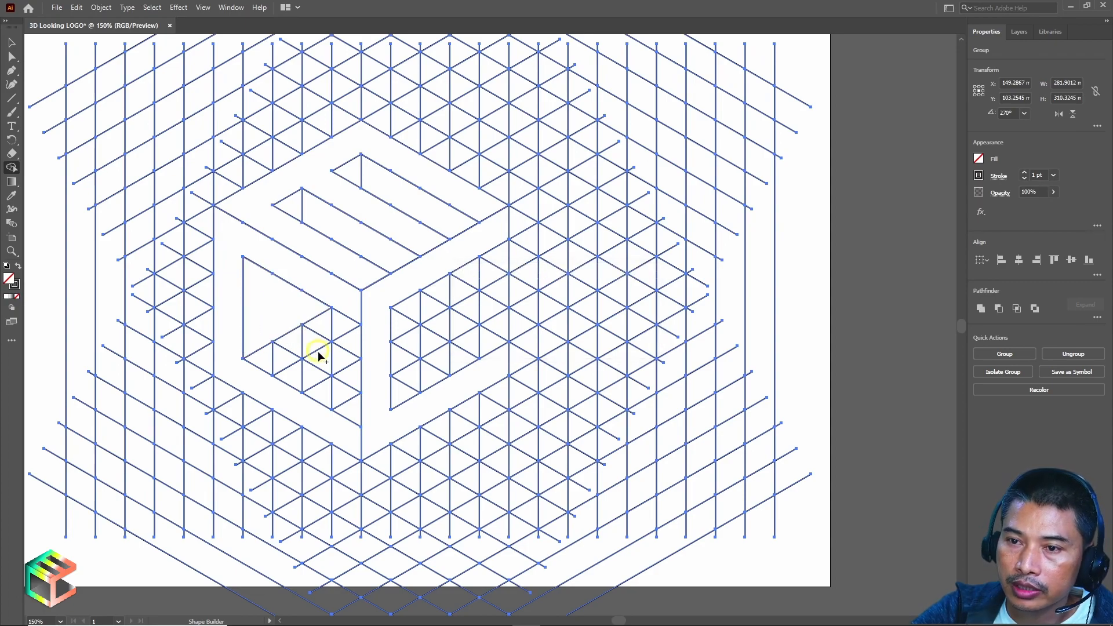
{"action": "mouse_move", "coordinate": [267, 358]}
{"action": "left_mouse_down"}
{"action": "mouse_move", "coordinate": [313, 328]}
{"action": "mouse_move", "coordinate": [338, 333]}
{"action": "mouse_move", "coordinate": [344, 407]}
{"action": "mouse_move", "coordinate": [298, 373]}
{"action": "mouse_move", "coordinate": [327, 354]}
{"action": "left_mouse_up"}
{"action": "mouse_move", "coordinate": [489, 343]}
{"action": "left_mouse_down"}
{"action": "mouse_move", "coordinate": [413, 310]}
{"action": "mouse_move", "coordinate": [401, 383]}
{"action": "mouse_move", "coordinate": [461, 360]}
{"action": "mouse_move", "coordinate": [435, 343]}
{"action": "left_mouse_up"}
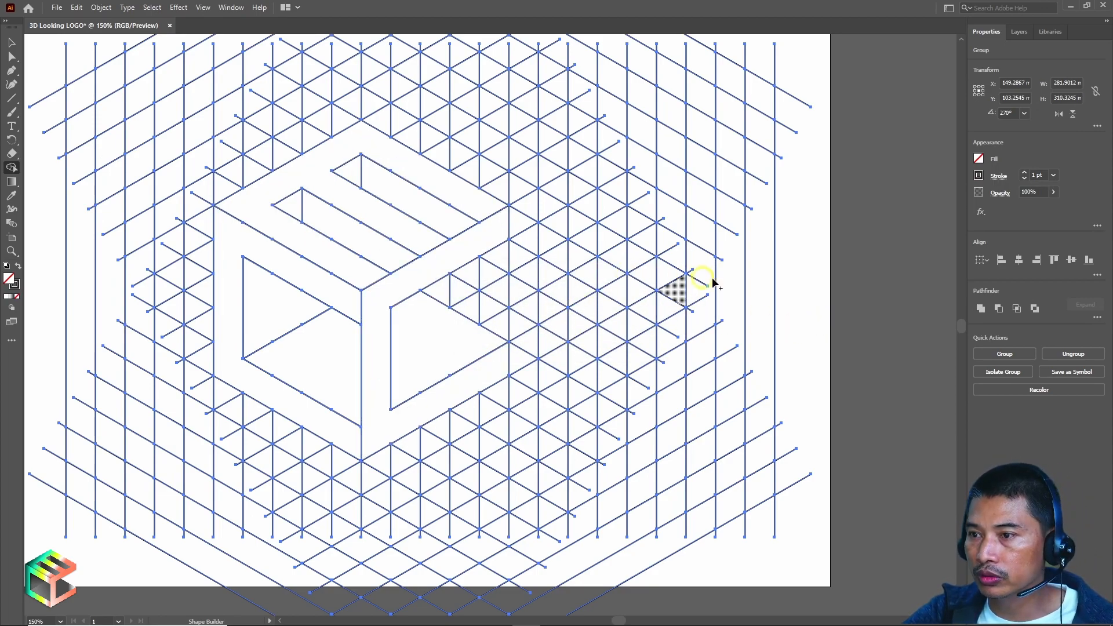
{"action": "key", "text": "v"}
{"action": "left_click", "coordinate": [862, 301]}
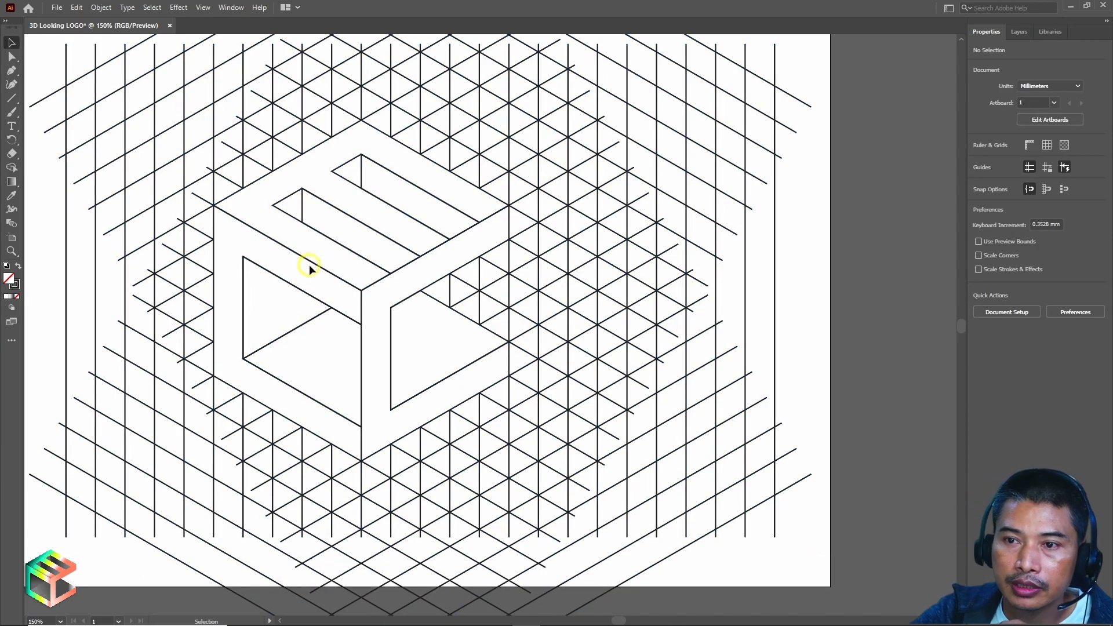
Ungroup the slanted-line group that holds the merged cube shapes, and check that the face and opening shapes select individually.
{"action": "left_click", "coordinate": [301, 294]}
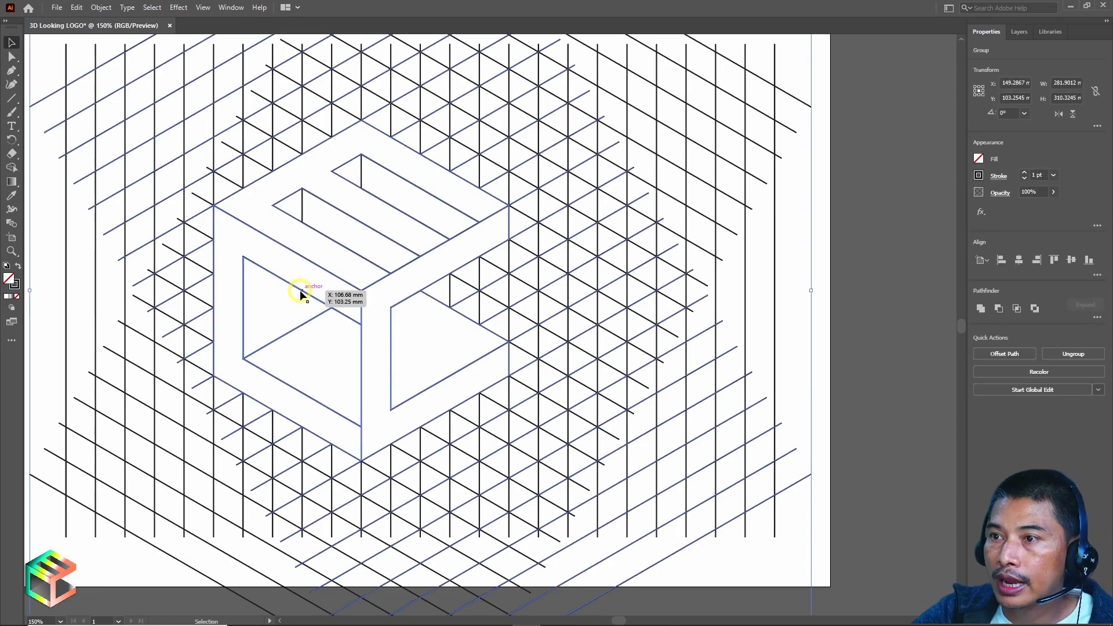
{"action": "right_click", "coordinate": [304, 294]}
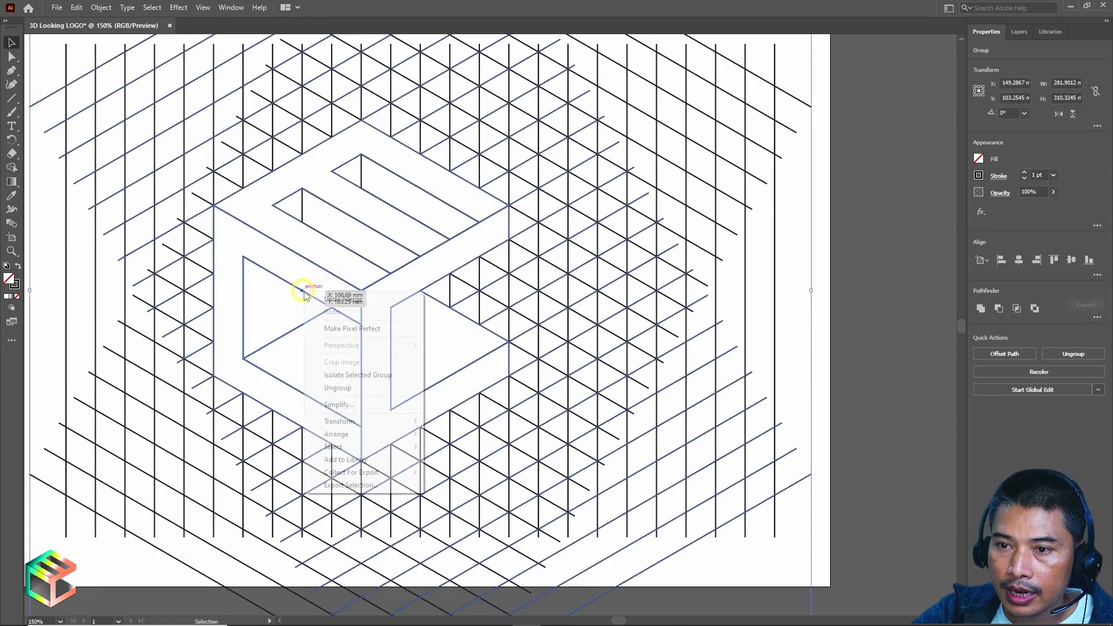
{"action": "left_click", "coordinate": [320, 387]}
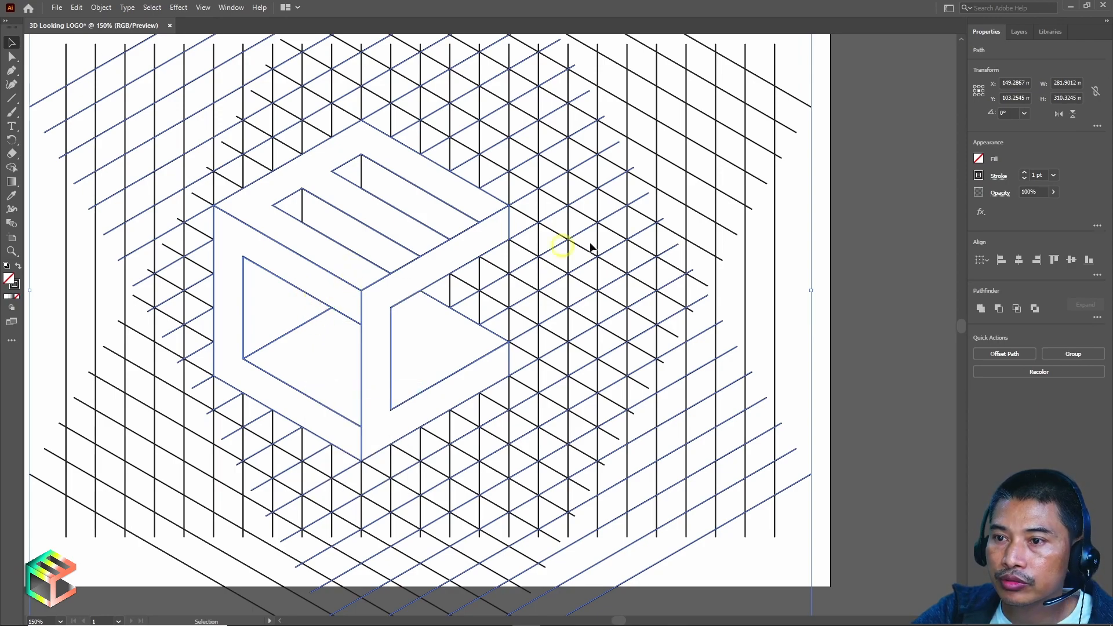
{"action": "left_click", "coordinate": [900, 241]}
{"action": "left_click", "coordinate": [293, 196]}
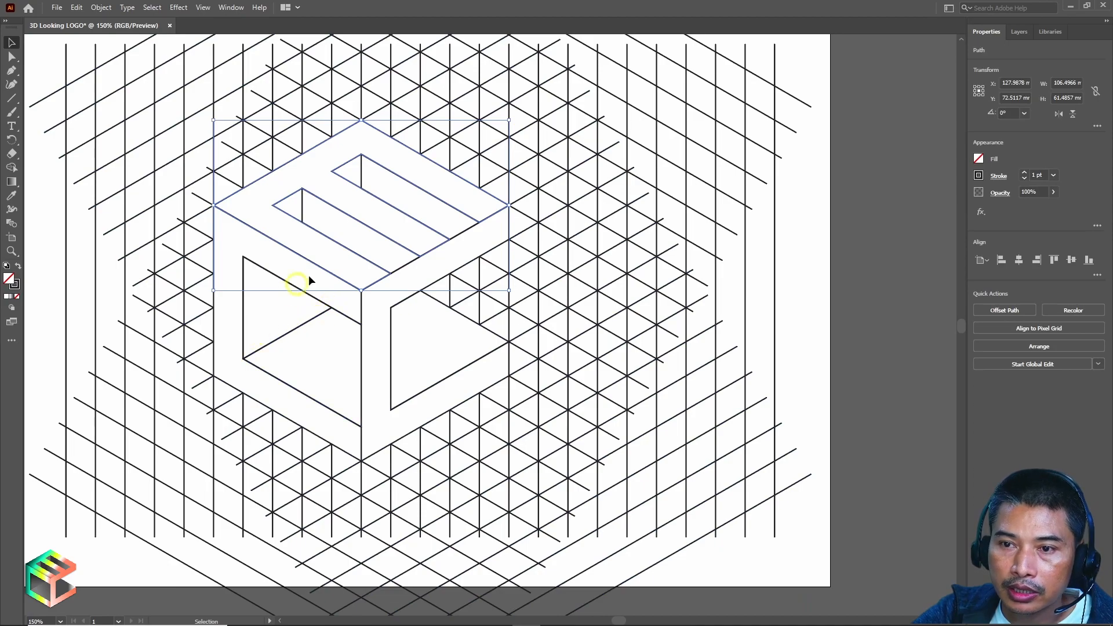
{"action": "left_click", "coordinate": [392, 324]}
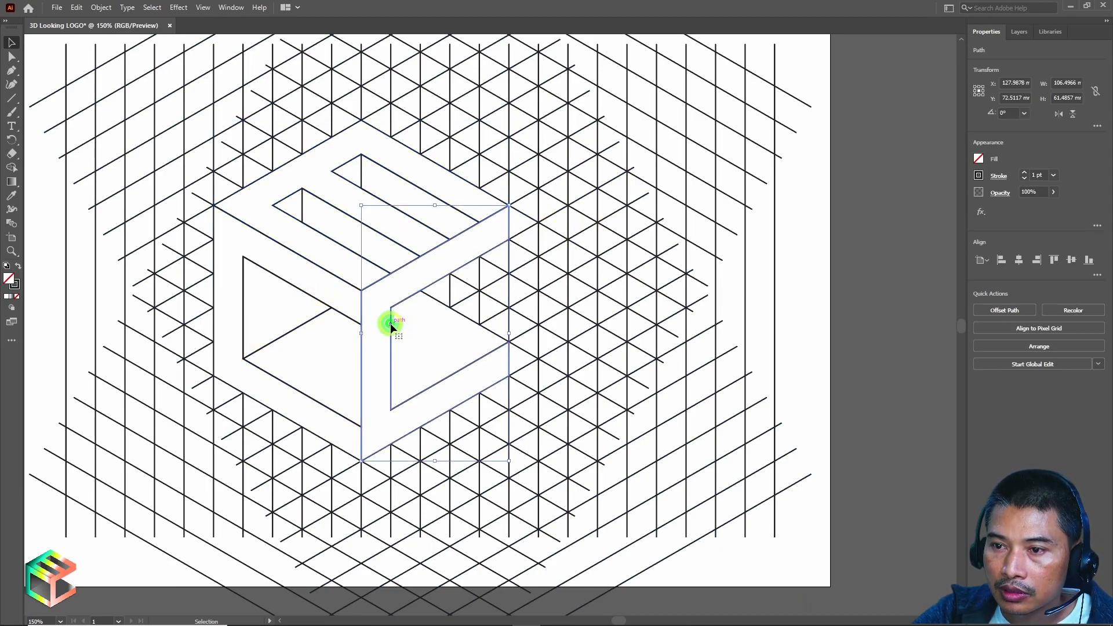
{"action": "left_click", "coordinate": [266, 271]}
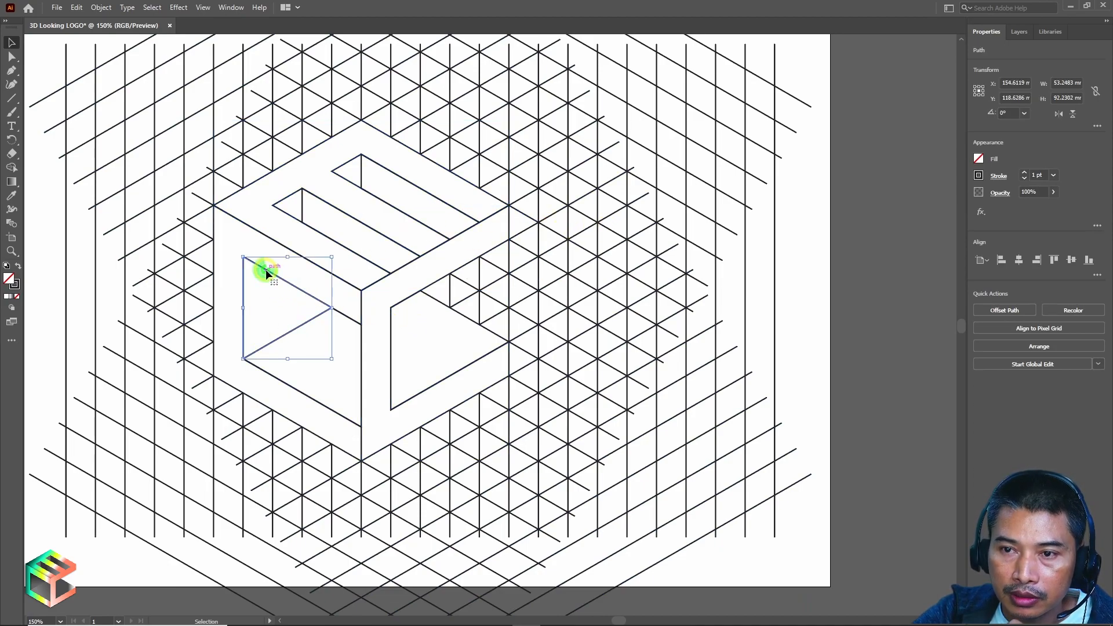
{"action": "left_click", "coordinate": [213, 219]}
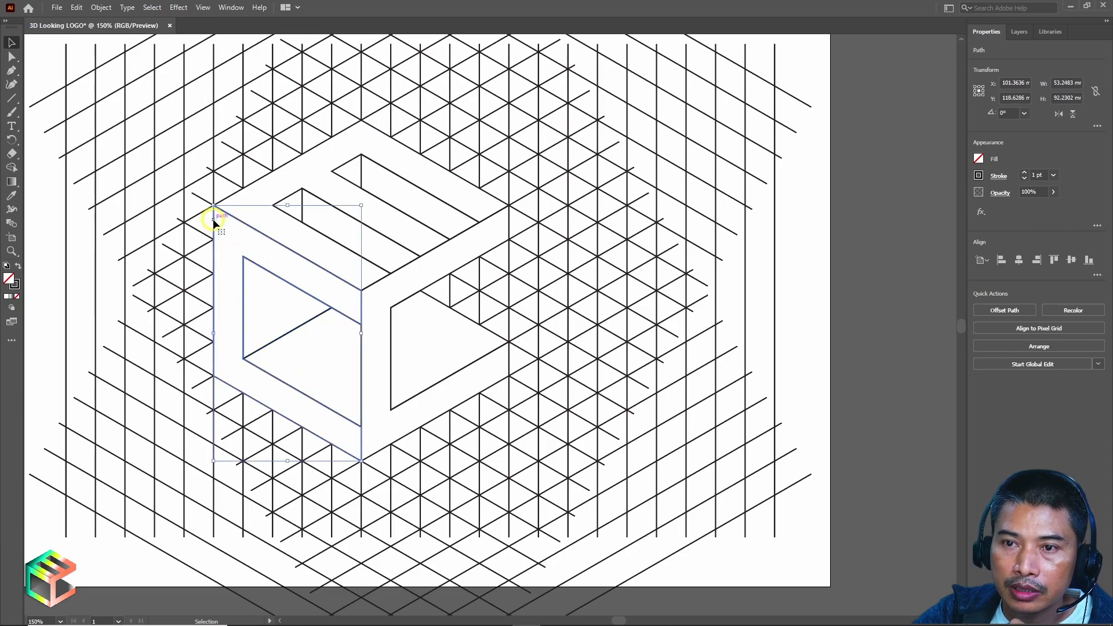
{"action": "left_click", "coordinate": [299, 322]}
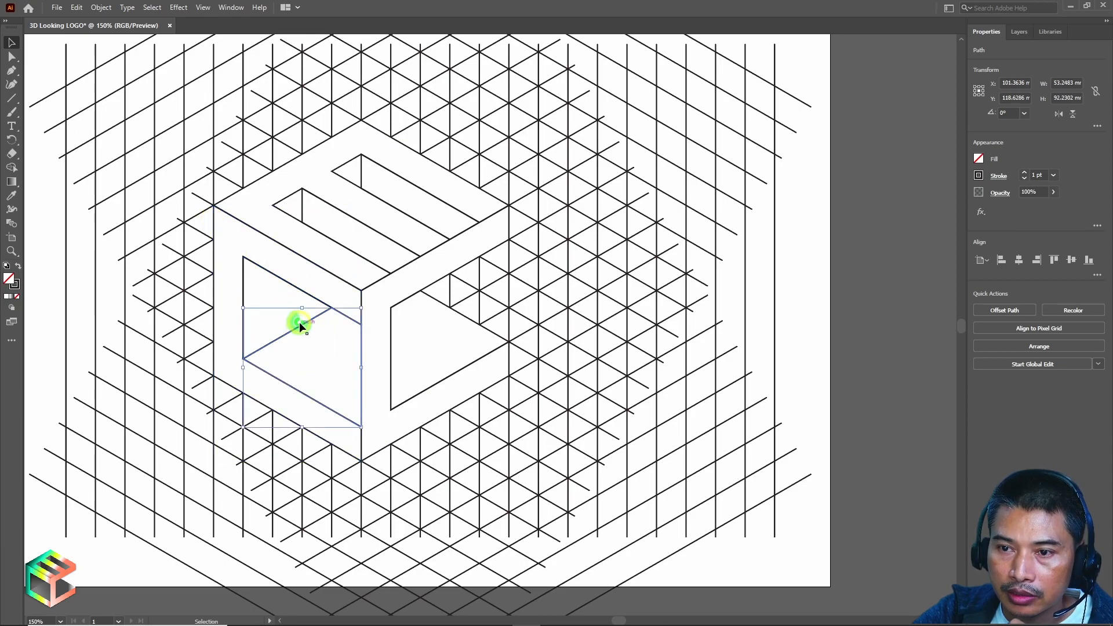
Ungroup the vertical line group that holds the top face's gap shapes, and check the cube's separate shapes by selecting them.
{"action": "left_click", "coordinate": [300, 209]}
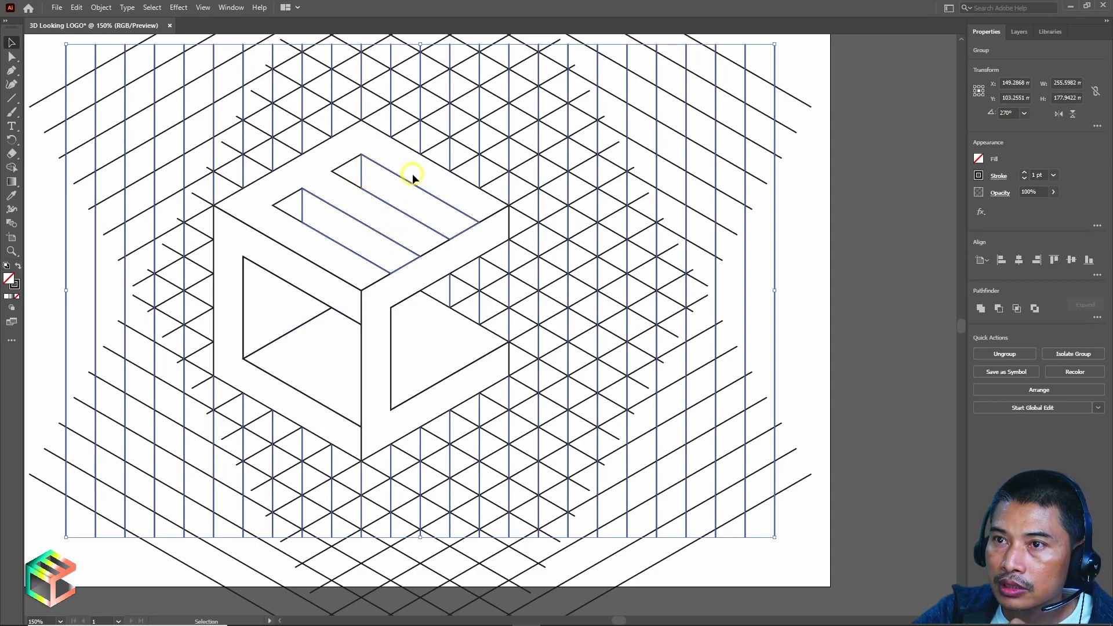
{"action": "left_click", "coordinate": [288, 241]}
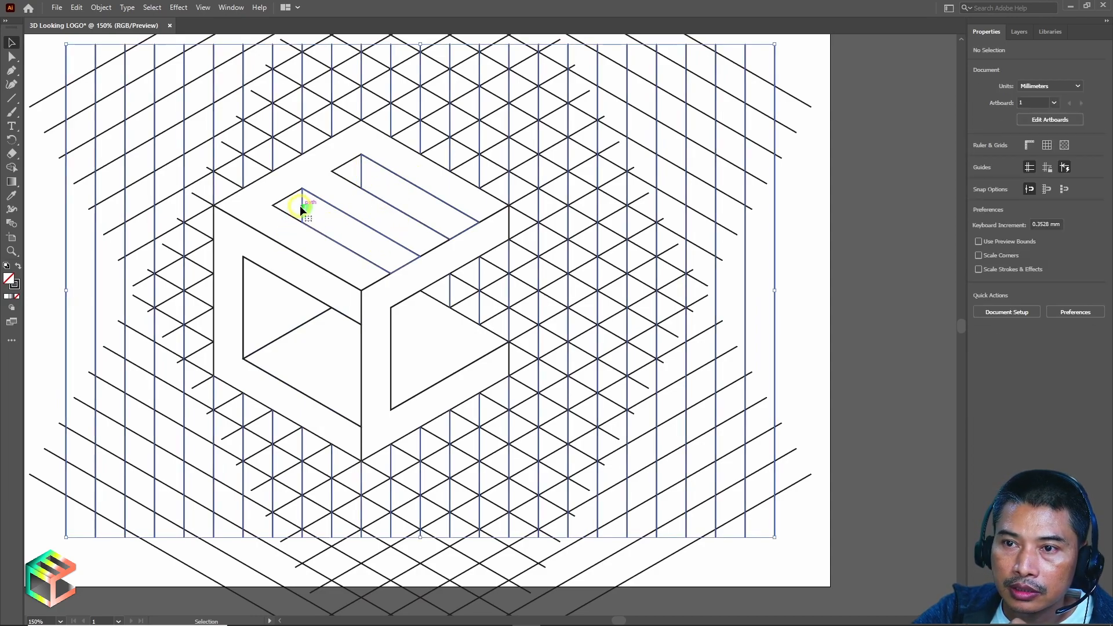
{"action": "left_click", "coordinate": [300, 208]}
{"action": "right_click", "coordinate": [302, 208]}
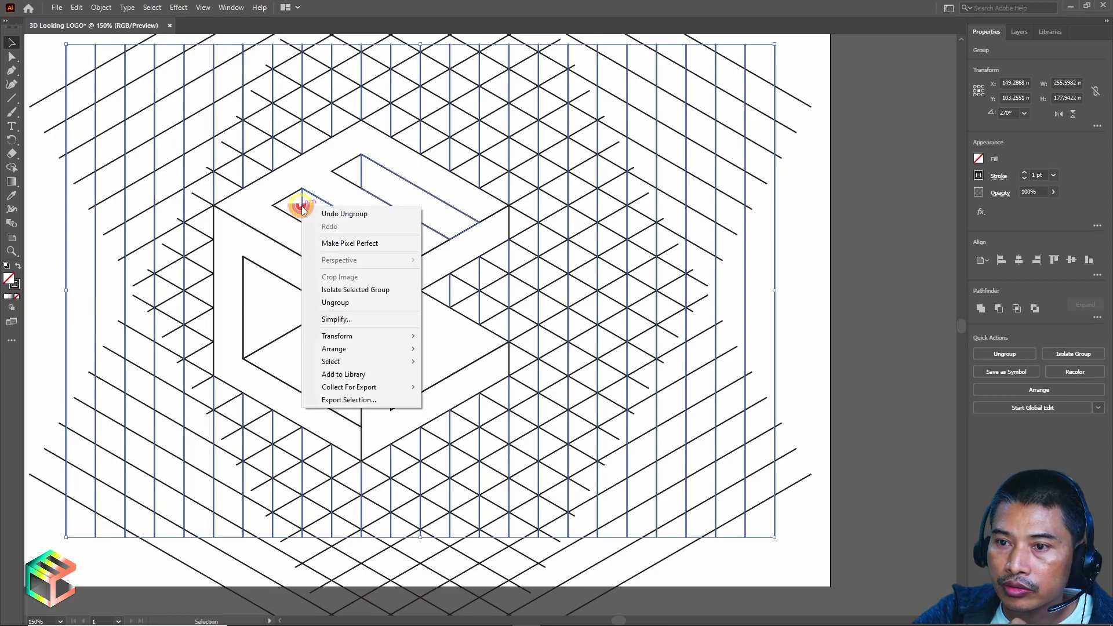
{"action": "left_click", "coordinate": [347, 301]}
{"action": "left_click", "coordinate": [427, 210]}
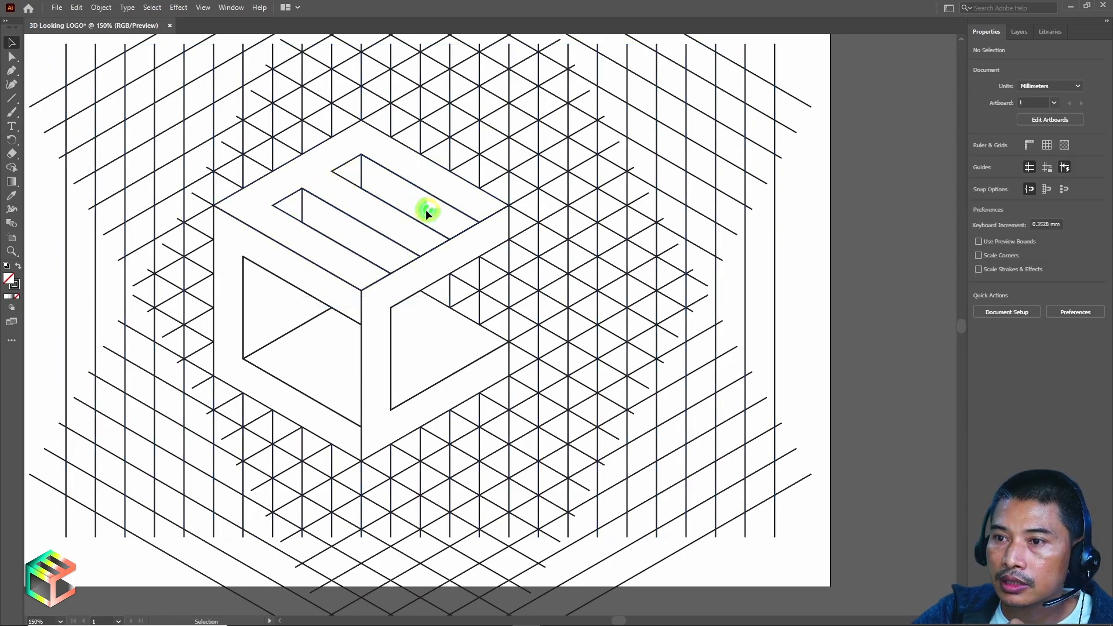
{"action": "left_click", "coordinate": [363, 174]}
{"action": "left_click", "coordinate": [302, 201]}
{"action": "left_click", "coordinate": [288, 201]}
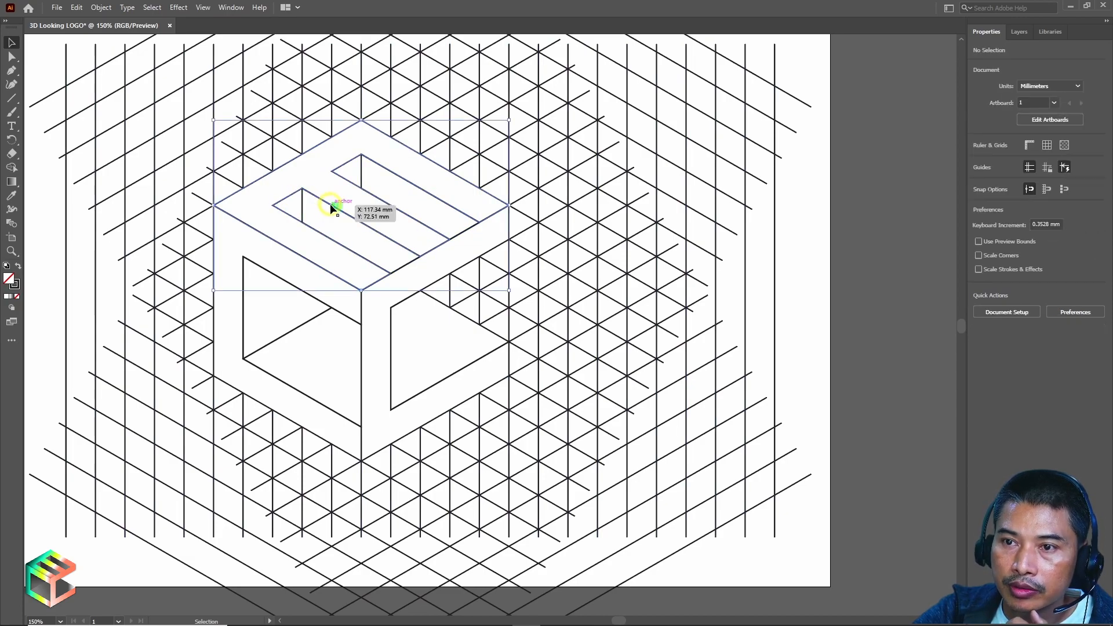
{"action": "left_click", "coordinate": [328, 205]}
{"action": "left_click", "coordinate": [238, 302]}
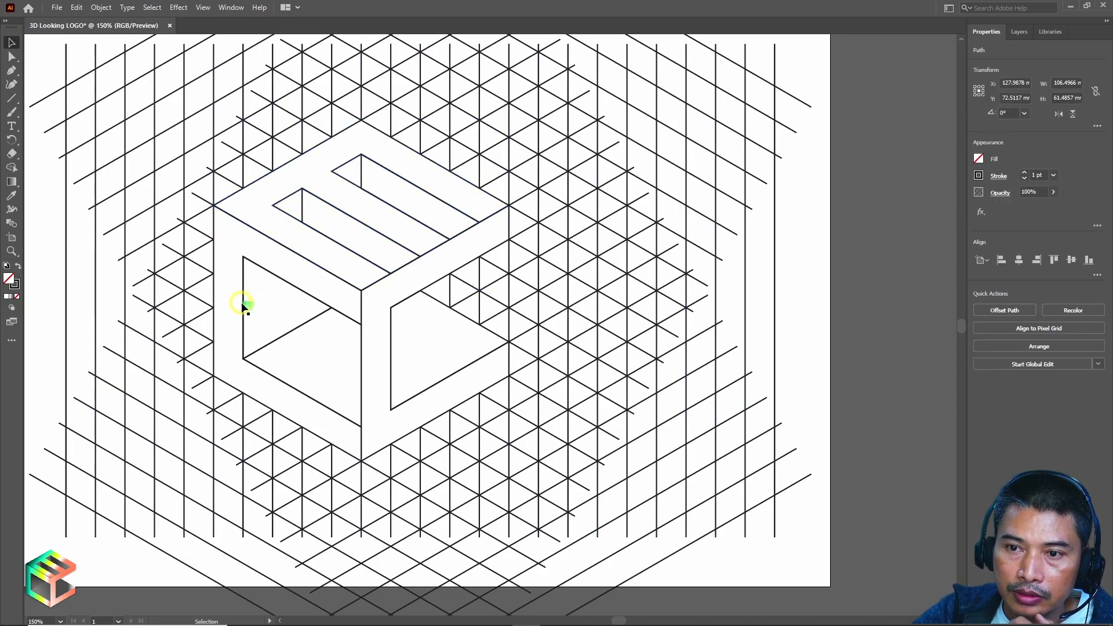
{"action": "left_click", "coordinate": [360, 335]}
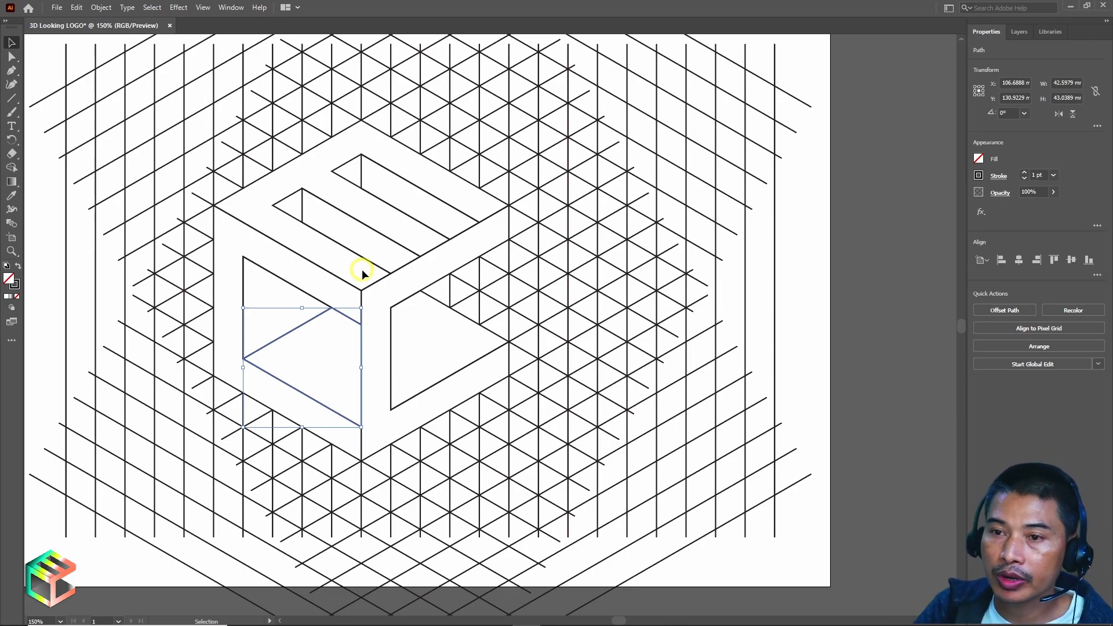
Select all the cube's shapes together: the E-shaped top face, its gap shapes, both C-shaped side faces and the shapes in their openings.
{"action": "left_click", "coordinate": [258, 179]}
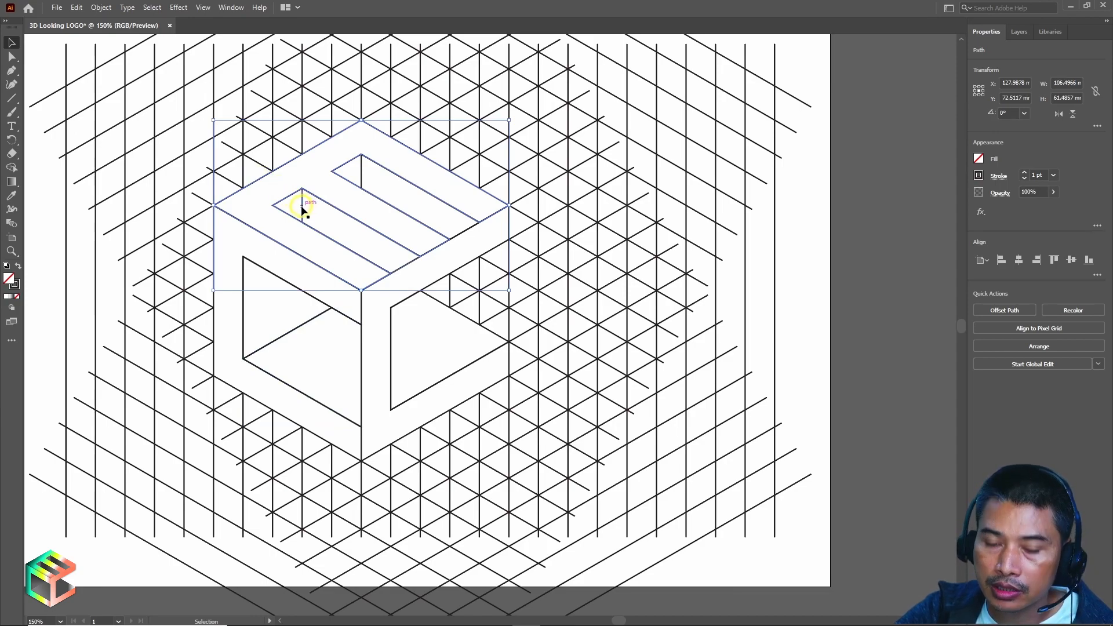
{"action": "key", "text": "shift"}
{"action": "left_click", "coordinate": [302, 208], "text": "shift"}
{"action": "left_click", "coordinate": [362, 189], "text": "shift"}
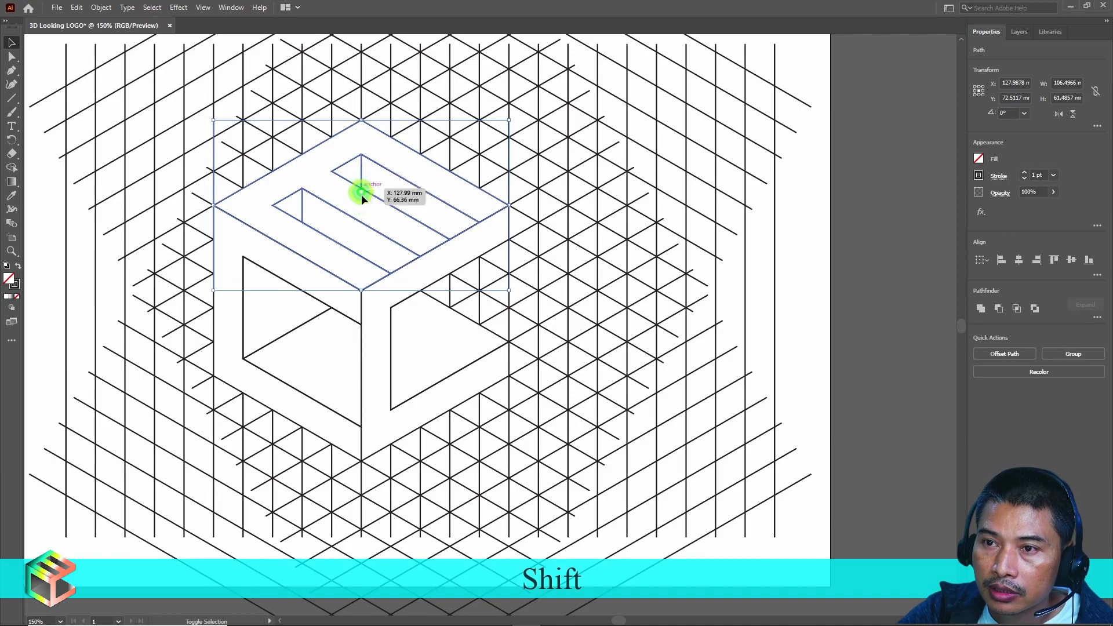
{"action": "left_click", "coordinate": [243, 280], "text": "shift"}
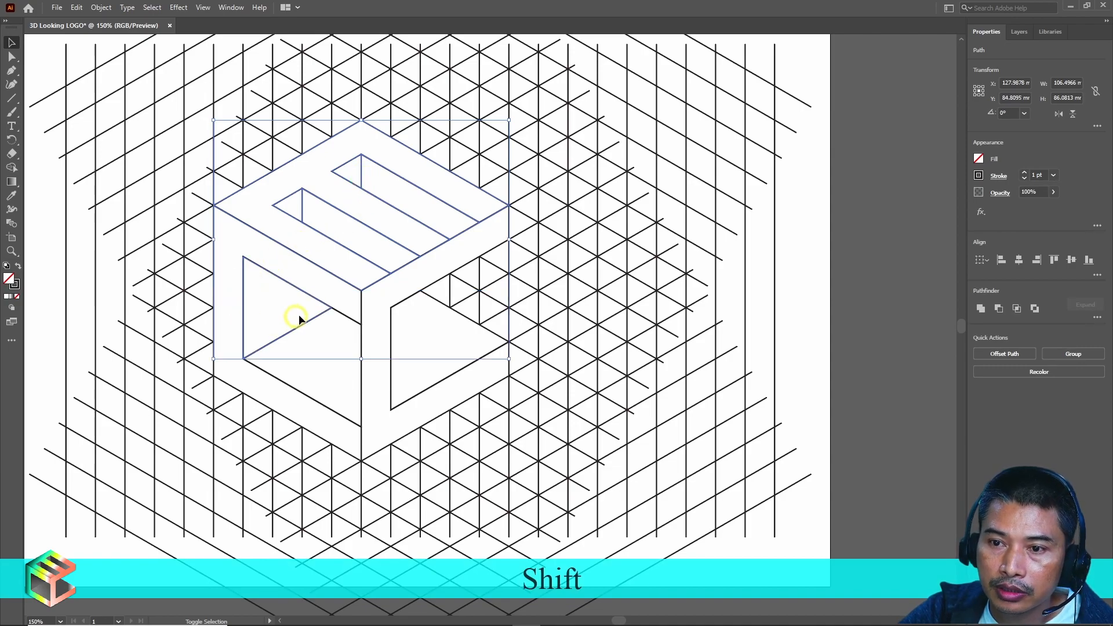
{"action": "left_click", "coordinate": [361, 333], "text": "shift"}
{"action": "left_click", "coordinate": [360, 300], "text": "shift"}
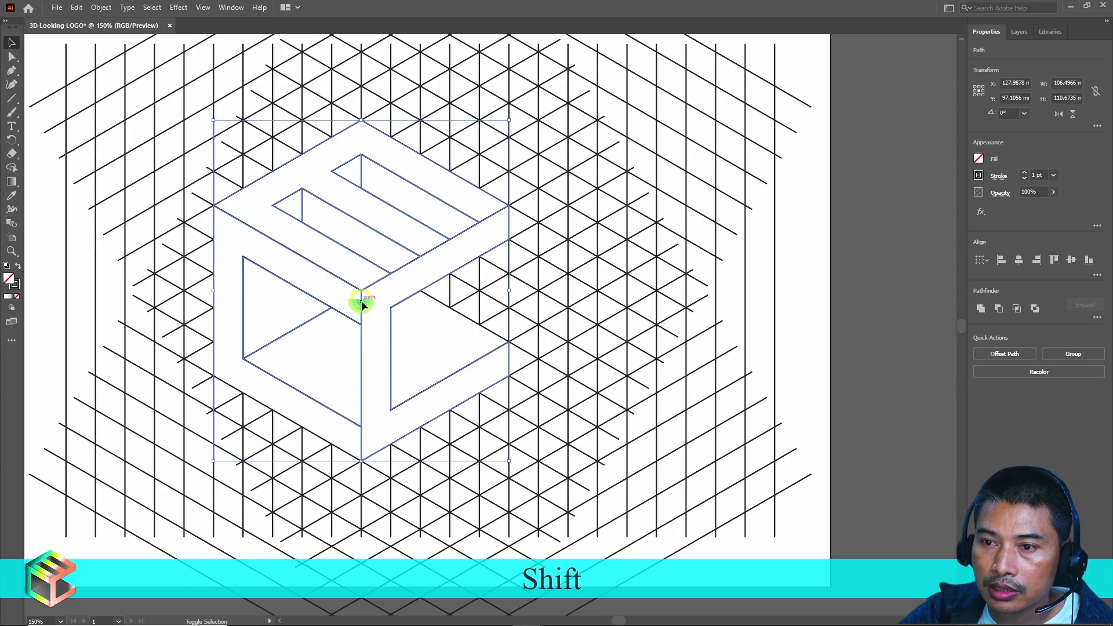
{"action": "left_click", "coordinate": [475, 325], "text": "shift"}
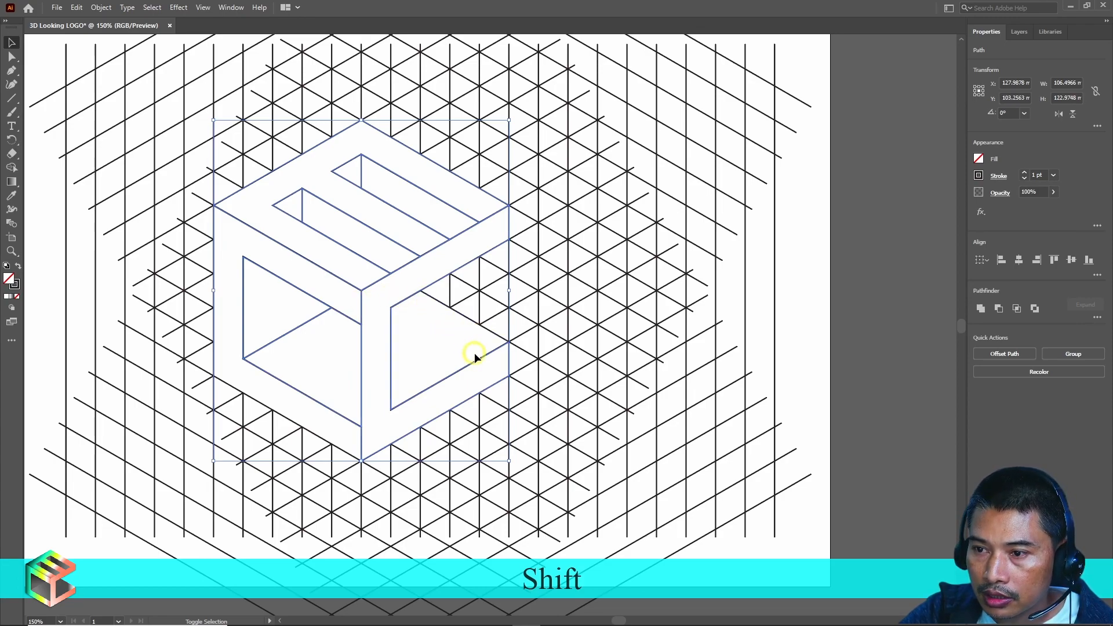
{"action": "left_click", "coordinate": [288, 418], "text": "shift"}
{"action": "left_click", "coordinate": [361, 374], "text": "shift"}
{"action": "left_click", "coordinate": [468, 318], "text": "shift"}
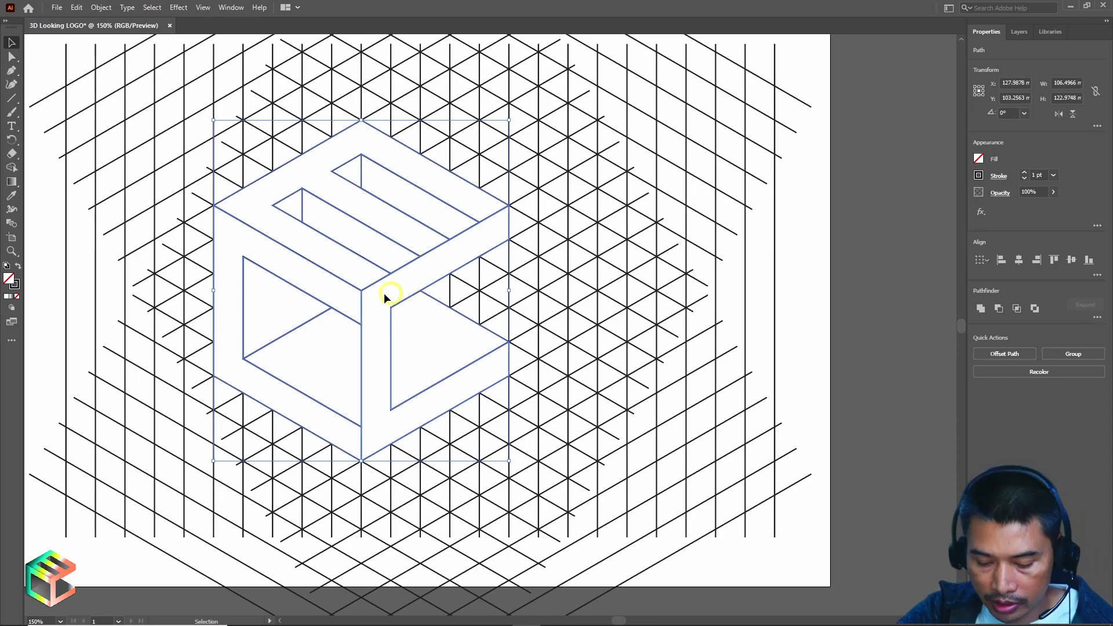
Place a copy of the selected cube shapes on the empty canvas right of the artboard, group the copy and deselect it.
{"action": "scroll", "coordinate": [321, 288], "scroll_direction": "down", "scroll_amount": 2}
{"action": "scroll", "coordinate": [421, 287], "scroll_direction": "up", "scroll_amount": 1}
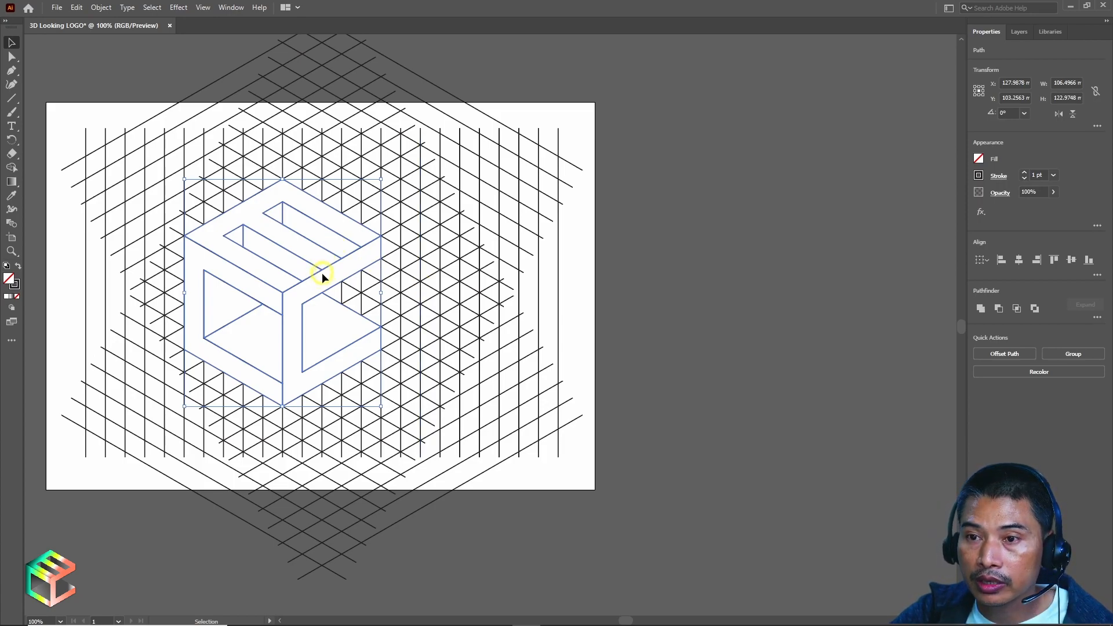
{"action": "left_click_drag", "start_coordinate": [322, 272], "coordinate": [787, 272]}
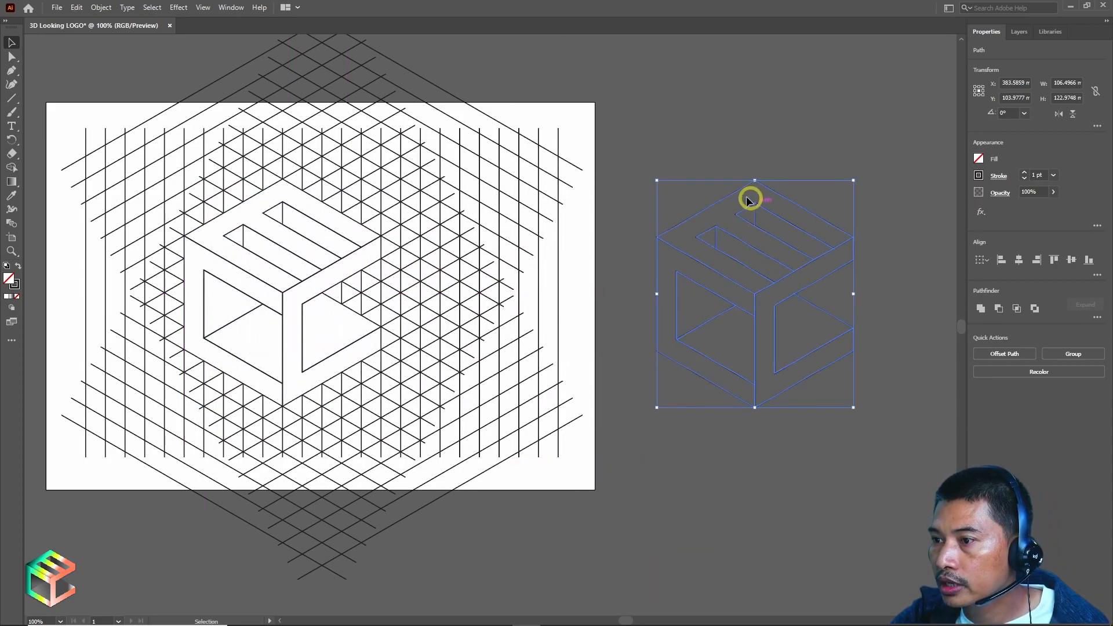
{"action": "right_click", "coordinate": [776, 273]}
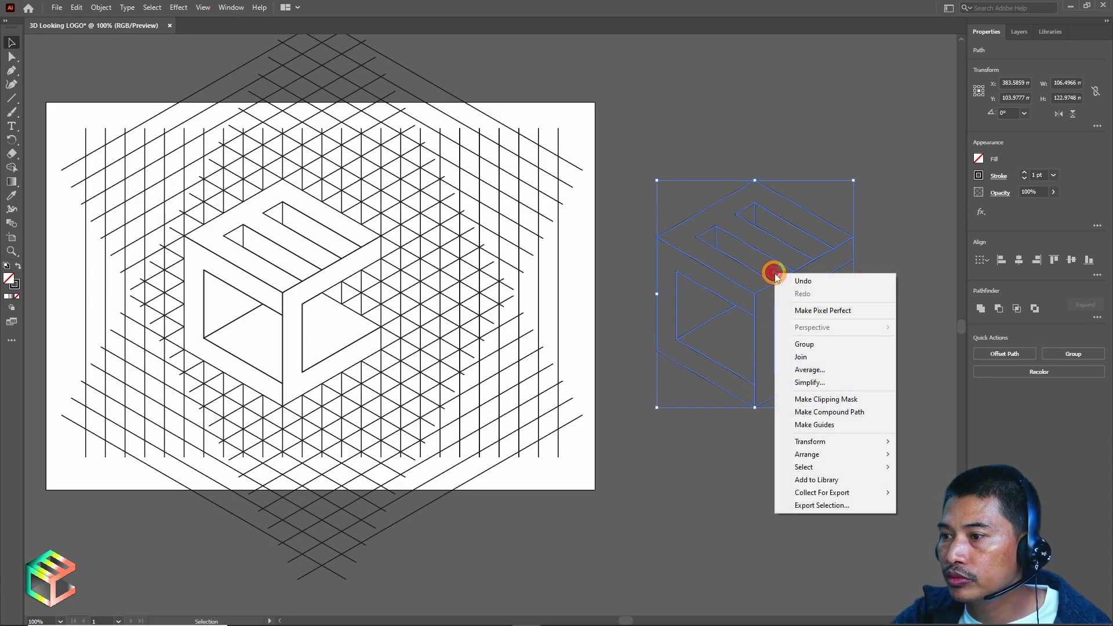
{"action": "left_click", "coordinate": [813, 344]}
{"action": "left_click", "coordinate": [705, 150]}
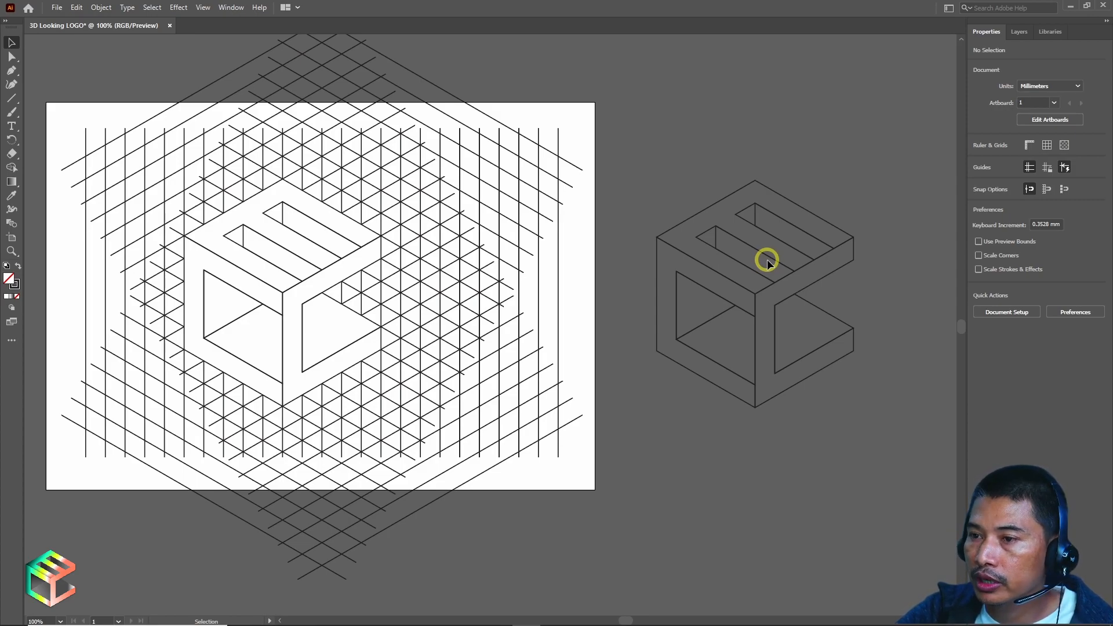
Delete the entire isometric grid together with the original cube shapes on the artboard, keeping the grouped copy.
{"action": "scroll", "coordinate": [330, 247], "scroll_direction": "up", "scroll_amount": 2}
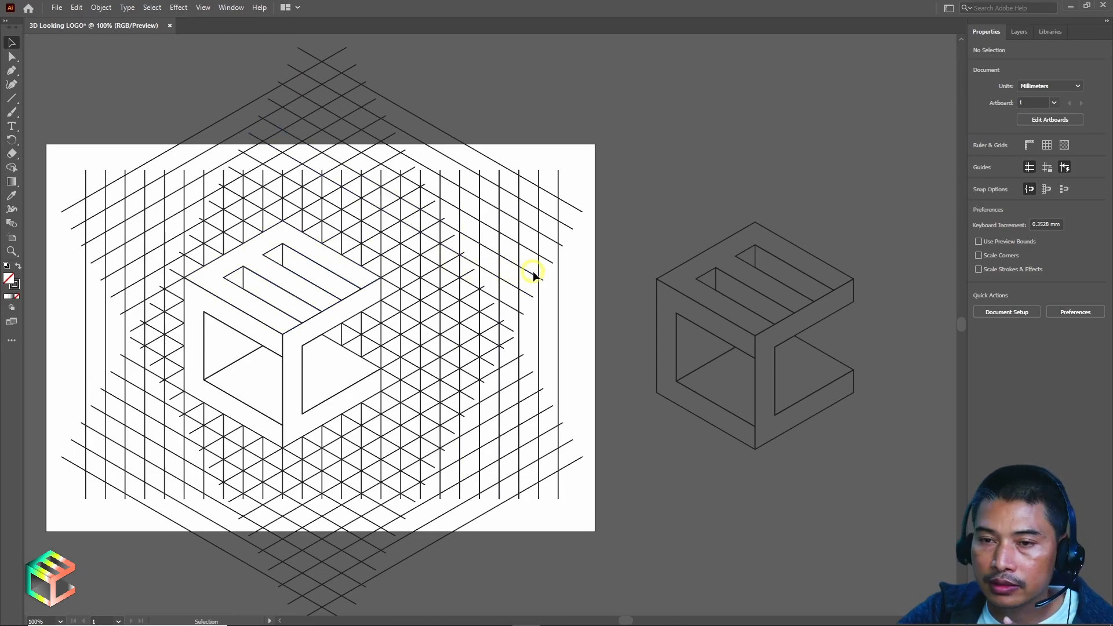
{"action": "scroll", "coordinate": [534, 278], "scroll_direction": "down", "scroll_amount": 1}
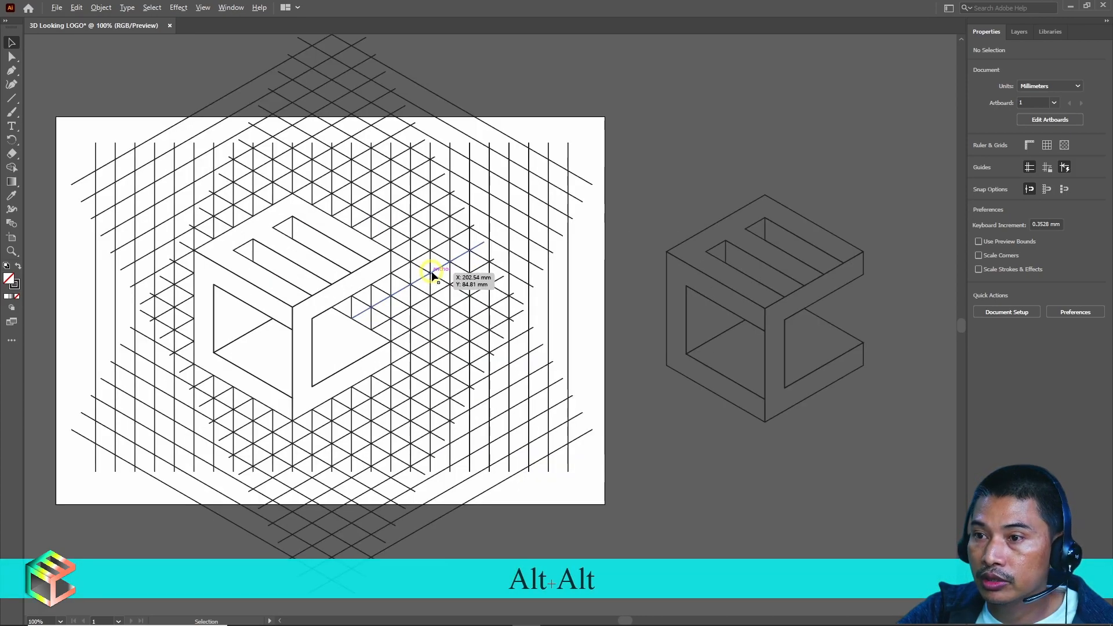
{"action": "scroll", "coordinate": [429, 273], "scroll_direction": "up", "scroll_amount": 1}
{"action": "scroll", "coordinate": [367, 251], "scroll_direction": "down", "scroll_amount": 1}
{"action": "left_click_drag", "start_coordinate": [107, 60], "coordinate": [534, 500]}
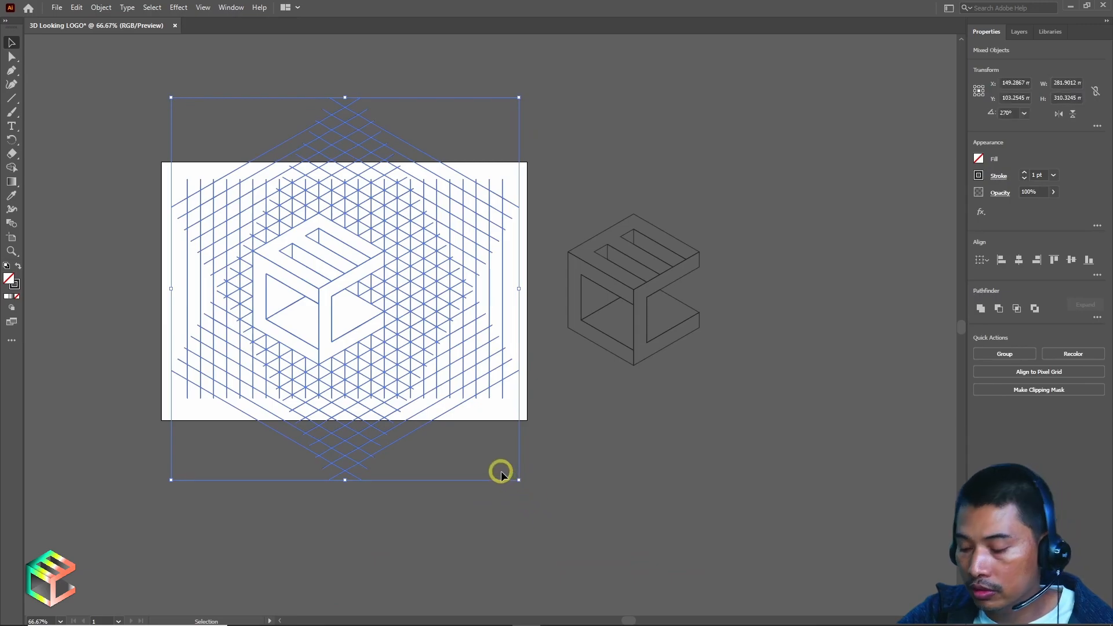
{"action": "key", "text": "Delete"}
Move the grouped cube onto the artboard, align it to the horizontal and vertical centre, and deselect it.
{"action": "left_click", "coordinate": [620, 279]}
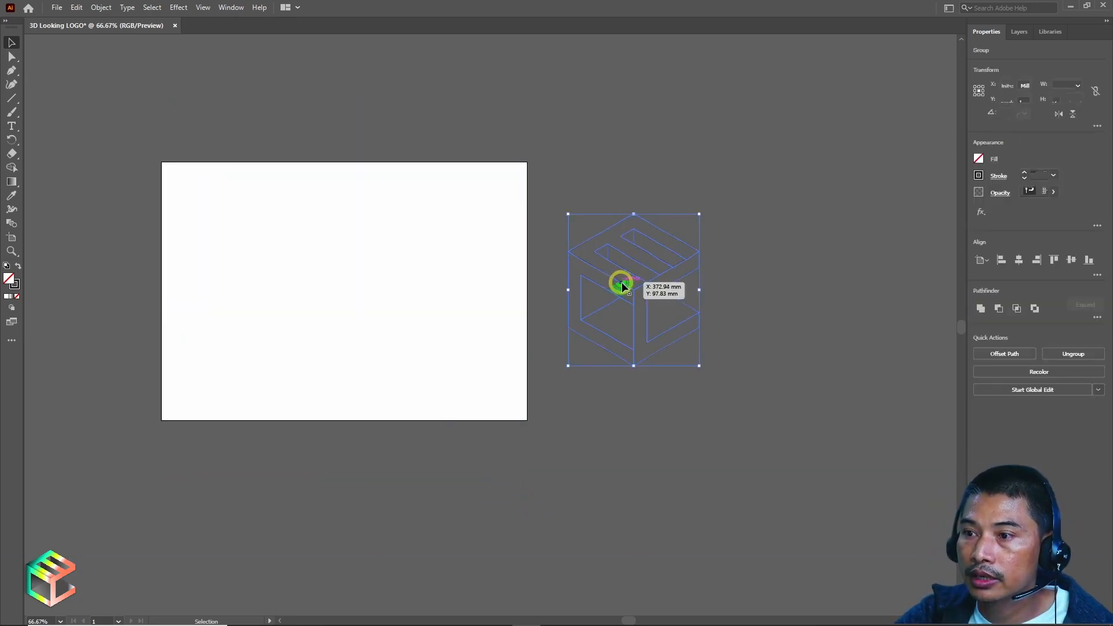
{"action": "left_click_drag", "start_coordinate": [653, 299], "coordinate": [370, 289]}
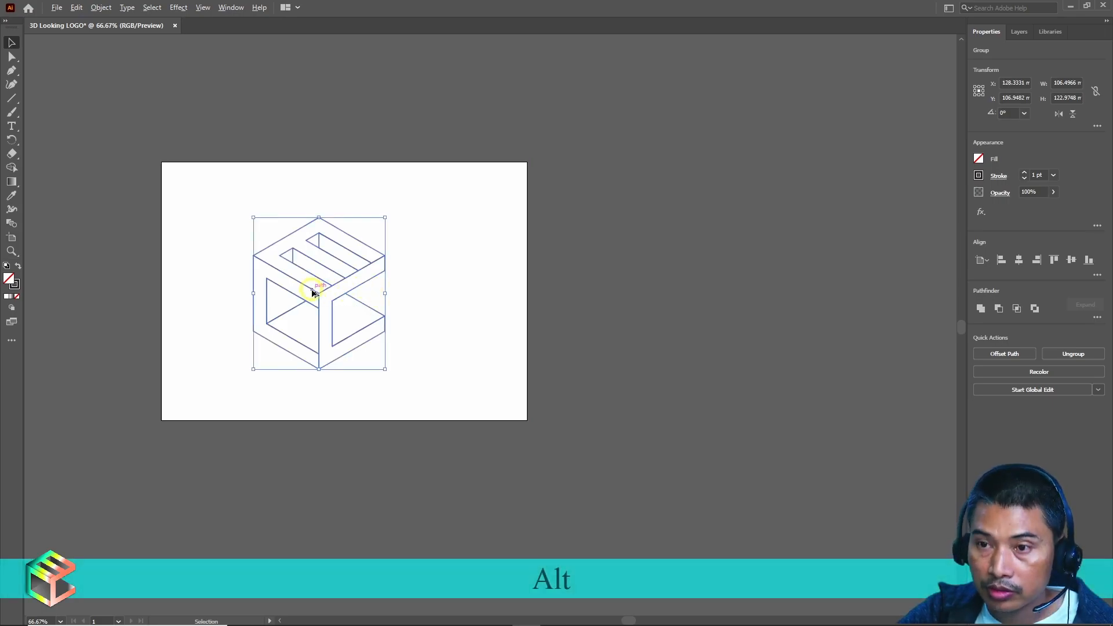
{"action": "scroll", "coordinate": [313, 290], "scroll_direction": "down", "scroll_amount": 1}
{"action": "scroll", "coordinate": [246, 266], "scroll_direction": "up", "scroll_amount": 3}
{"action": "scroll", "coordinate": [286, 262], "scroll_direction": "down", "scroll_amount": 1}
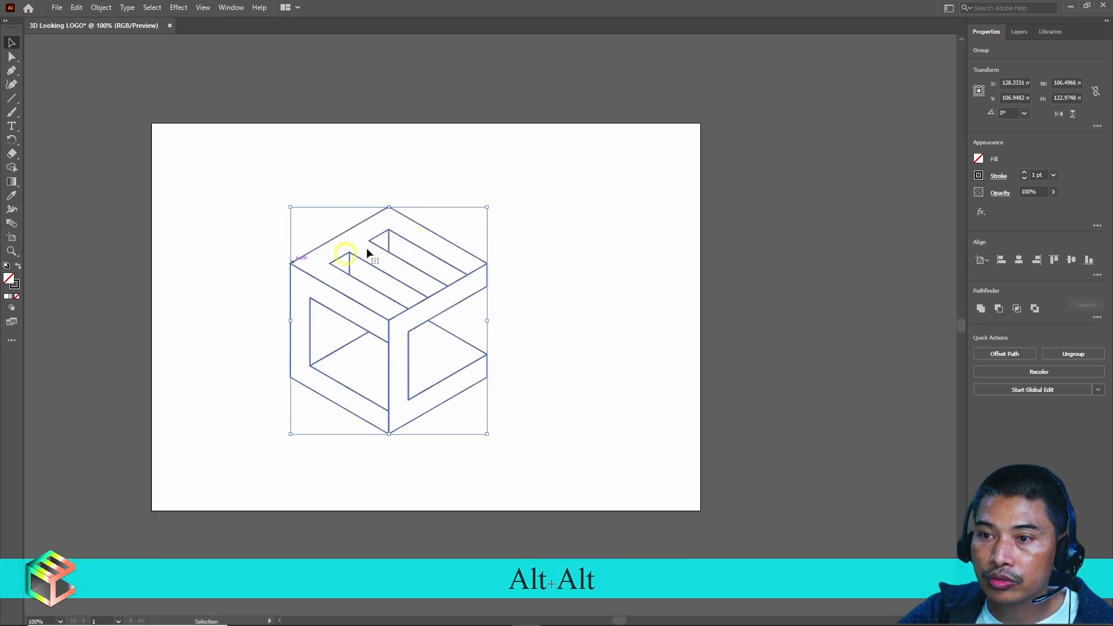
{"action": "left_click", "coordinate": [1018, 259]}
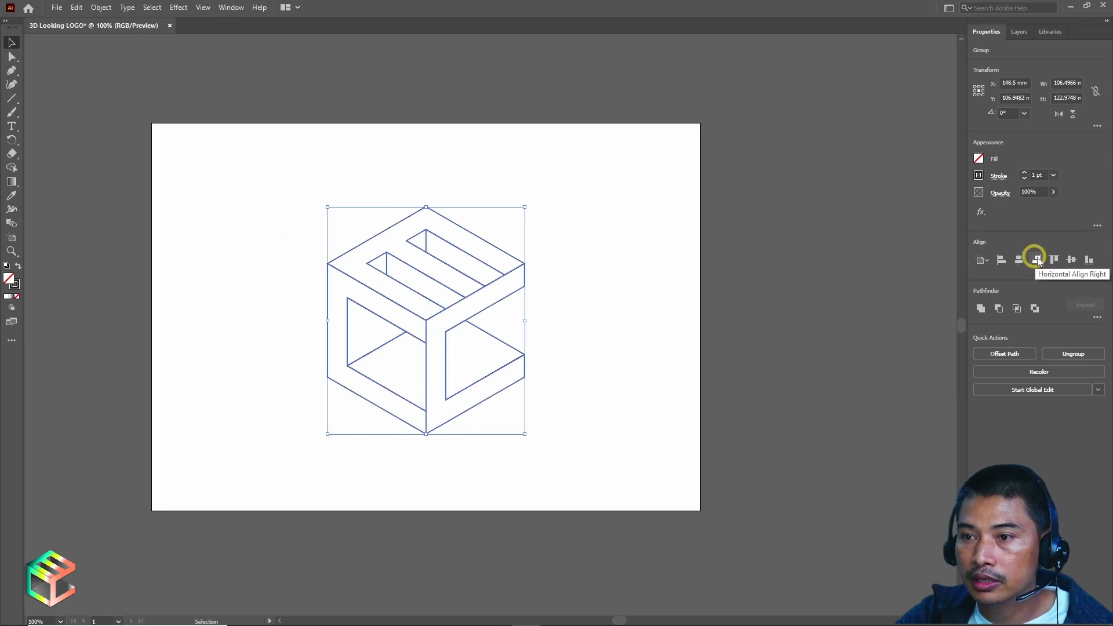
{"action": "left_click", "coordinate": [1072, 259]}
{"action": "left_click", "coordinate": [712, 262]}
Ungroup the grouped cube into its separate shapes and deselect them.
{"action": "scroll", "coordinate": [415, 289], "scroll_direction": "down", "scroll_amount": 1}
{"action": "scroll", "coordinate": [417, 291], "scroll_direction": "up", "scroll_amount": 1}
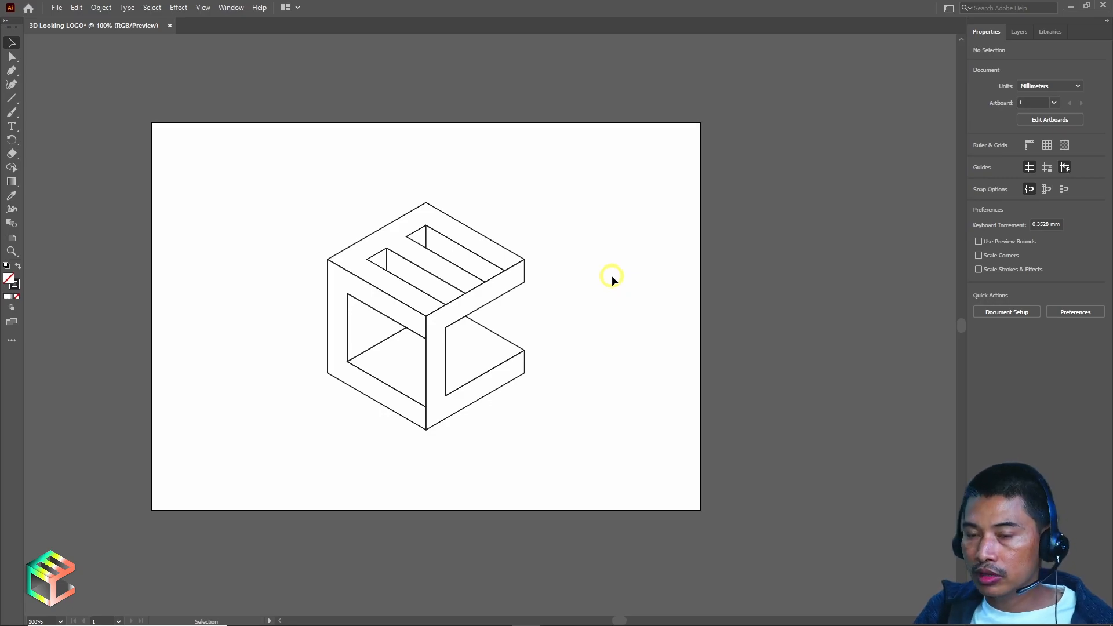
{"action": "key", "text": "alt"}
{"action": "scroll", "coordinate": [411, 314], "scroll_direction": "up", "scroll_amount": 2}
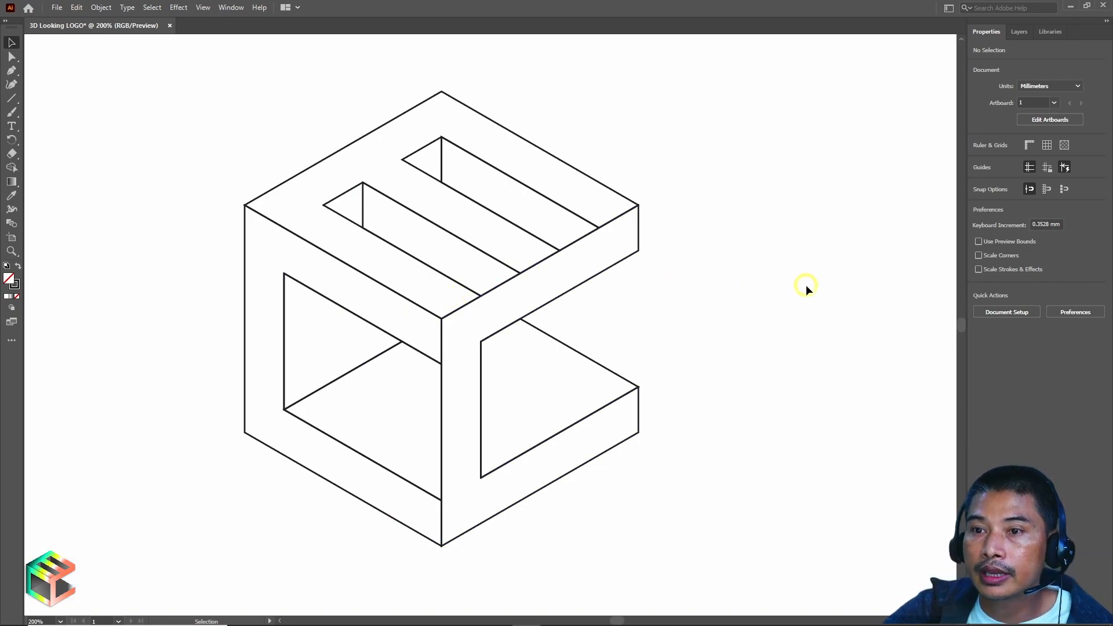
{"action": "left_click", "coordinate": [245, 215]}
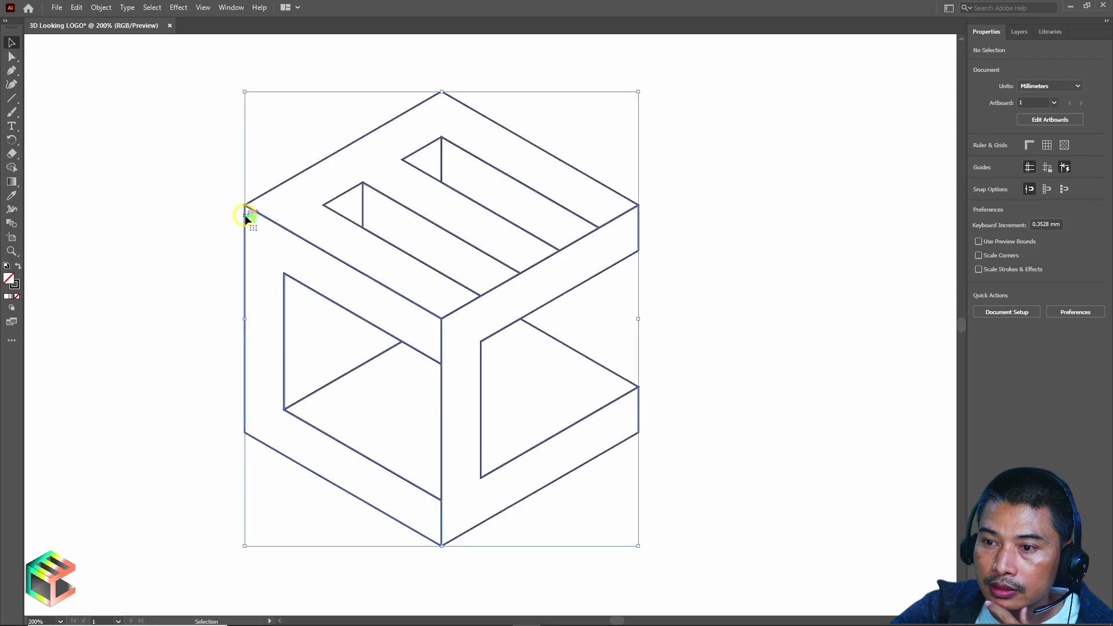
{"action": "right_click", "coordinate": [450, 293]}
{"action": "left_click", "coordinate": [486, 392]}
{"action": "left_click", "coordinate": [784, 346]}
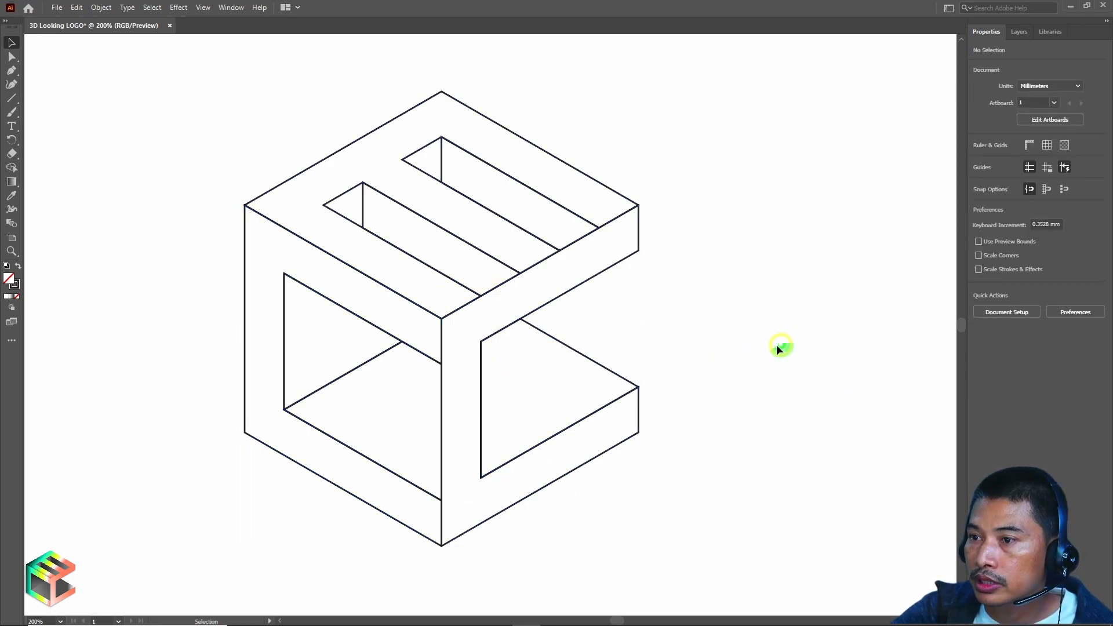
Fill the left C-shaped face with a linear white-to-black gradient and reverse it so black starts at the outer edge.
{"action": "left_click", "coordinate": [245, 284]}
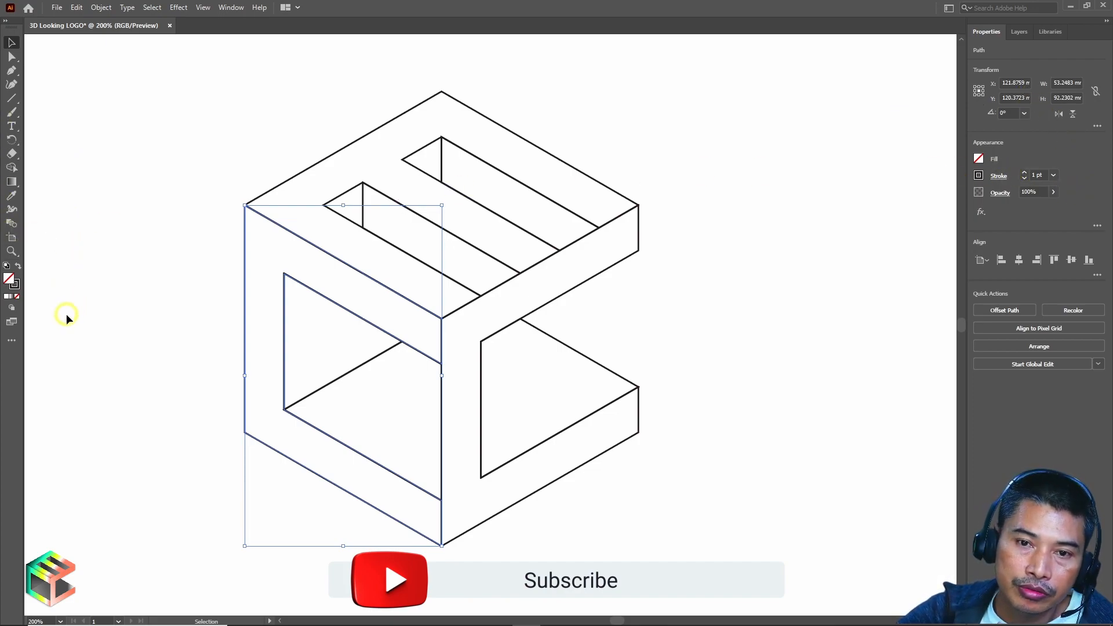
{"action": "left_click", "coordinate": [11, 297]}
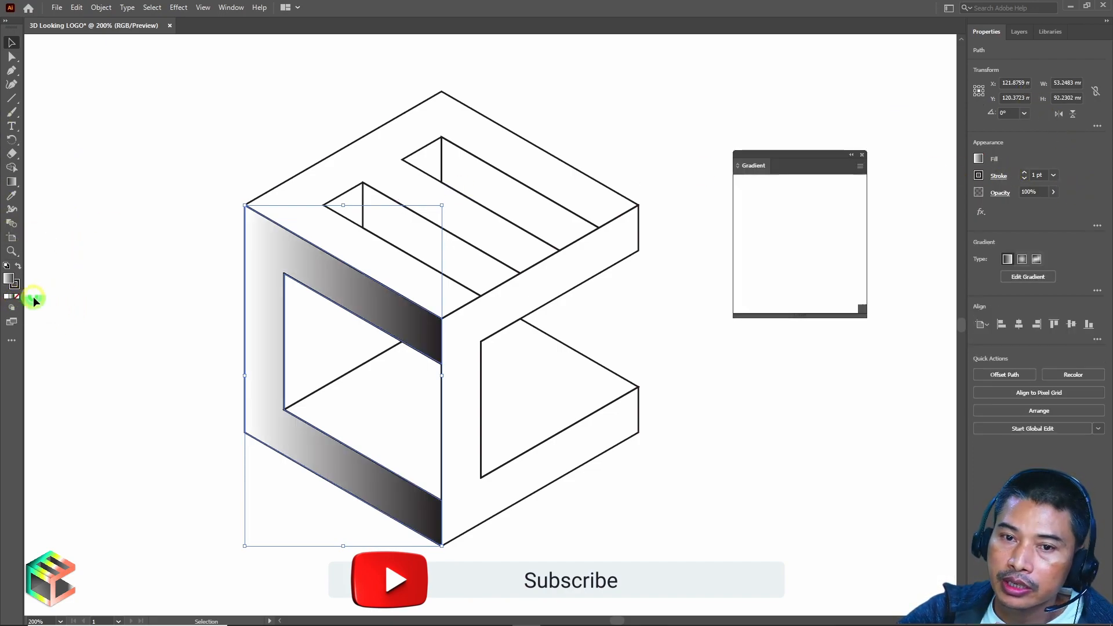
{"action": "left_click_drag", "start_coordinate": [751, 166], "coordinate": [693, 166]}
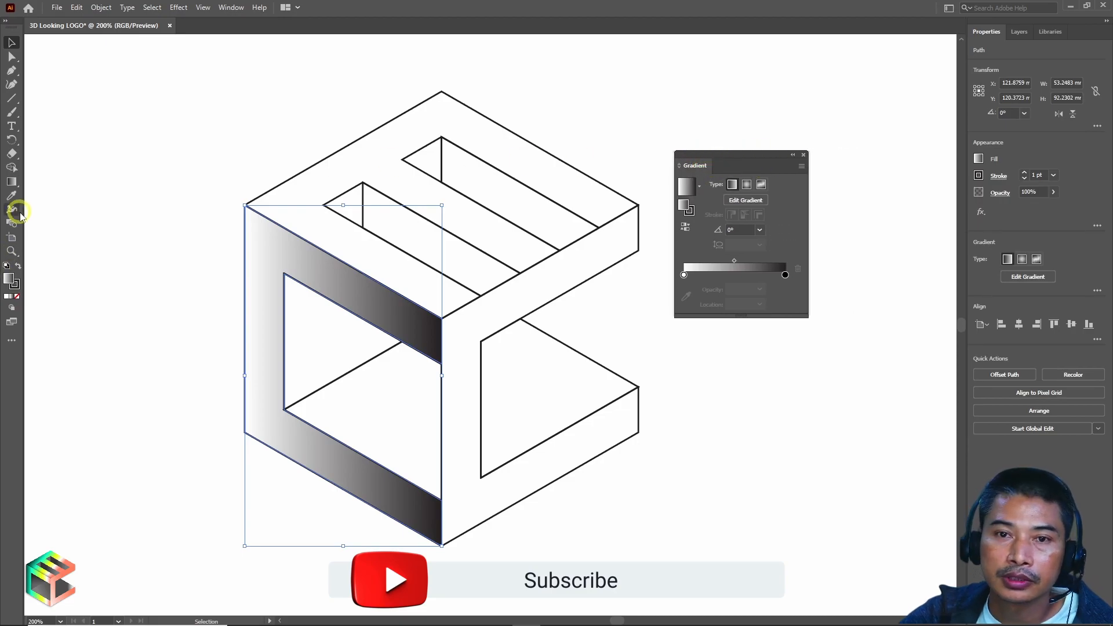
{"action": "left_click", "coordinate": [12, 181]}
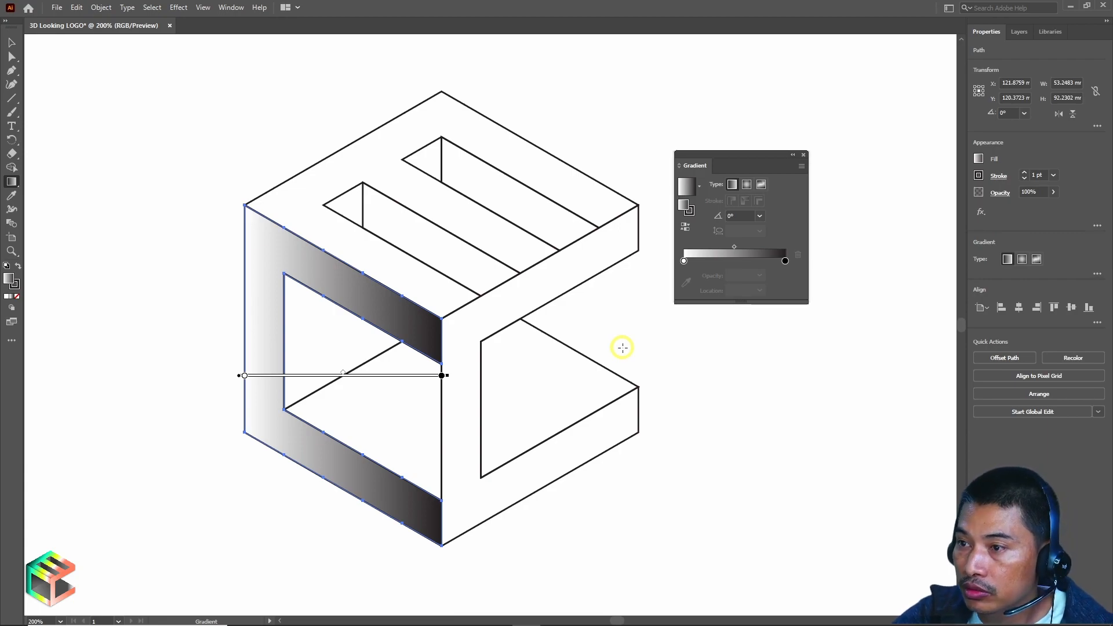
{"action": "left_click", "coordinate": [686, 225]}
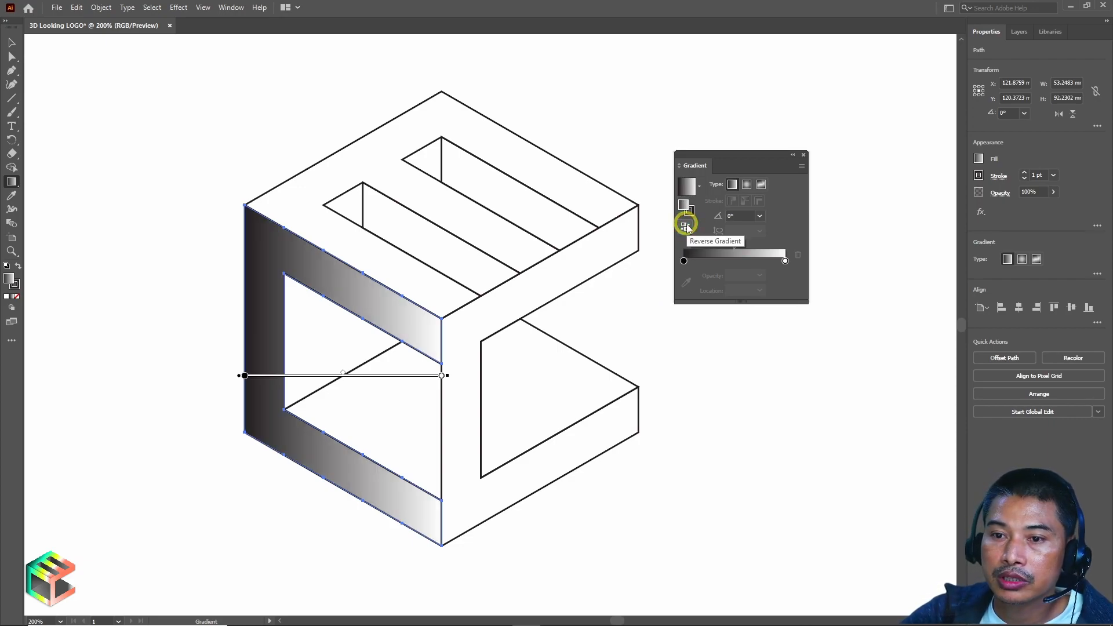
Add a colour stop at about 21% of the left face's gradient and set it to bright green #1befa9.
{"action": "left_click", "coordinate": [286, 376]}
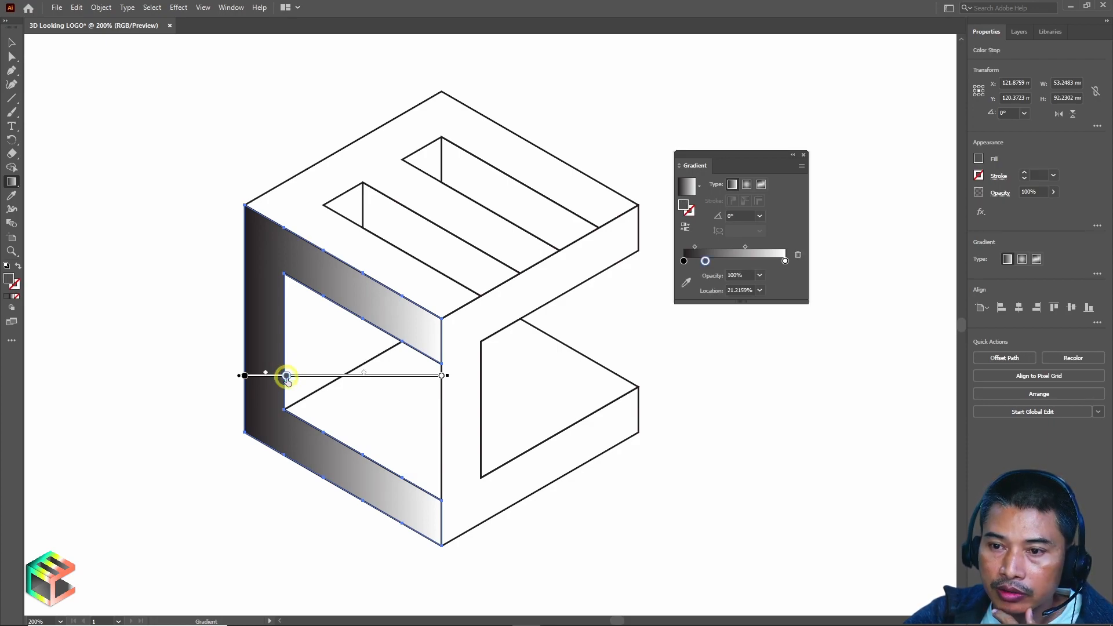
{"action": "double_click", "coordinate": [10, 280]}
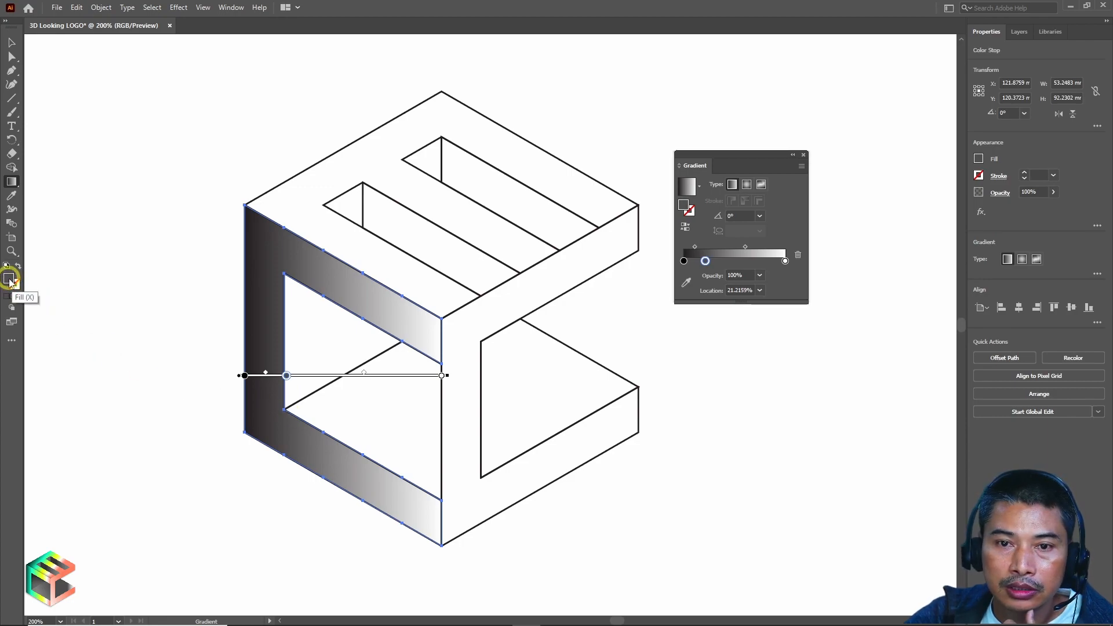
{"action": "left_click_drag", "start_coordinate": [760, 480], "coordinate": [770, 424]}
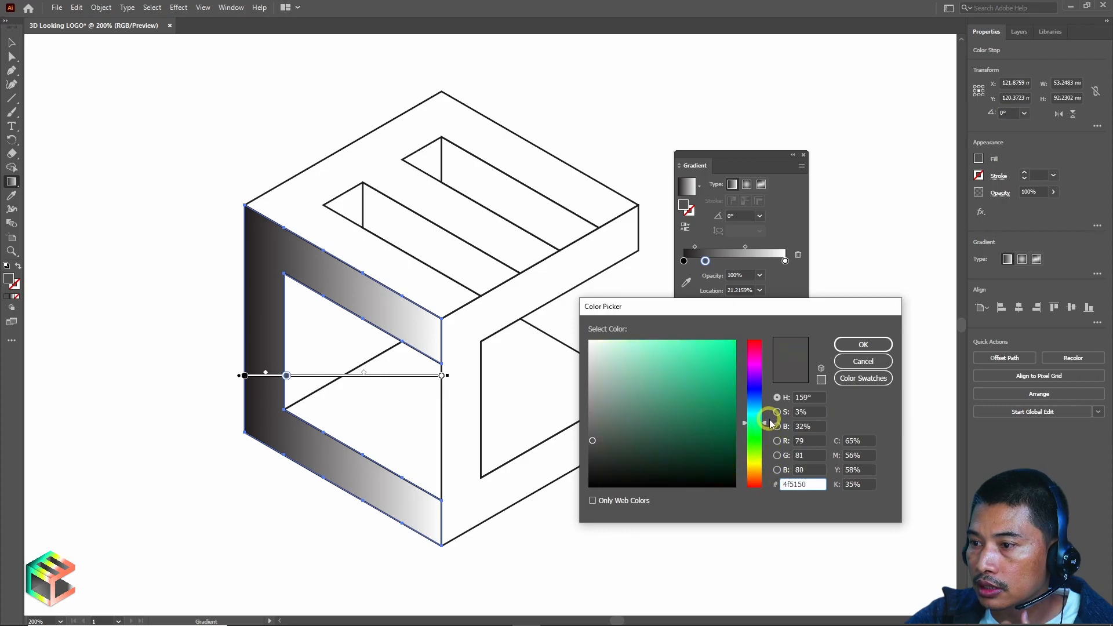
{"action": "left_click_drag", "start_coordinate": [706, 337], "coordinate": [721, 348]}
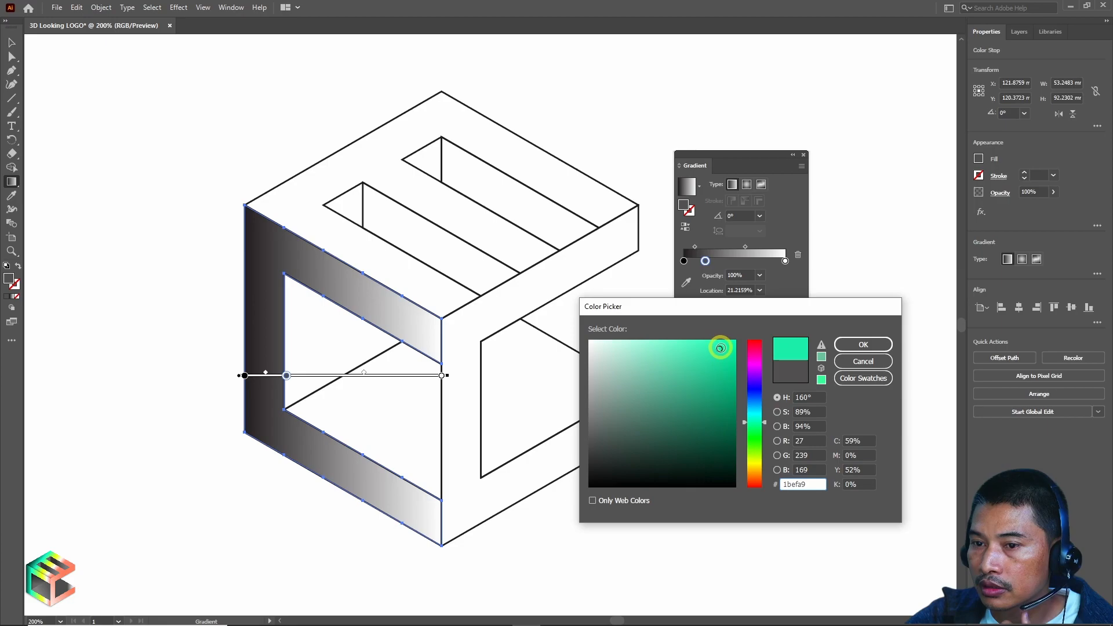
{"action": "left_click", "coordinate": [879, 344]}
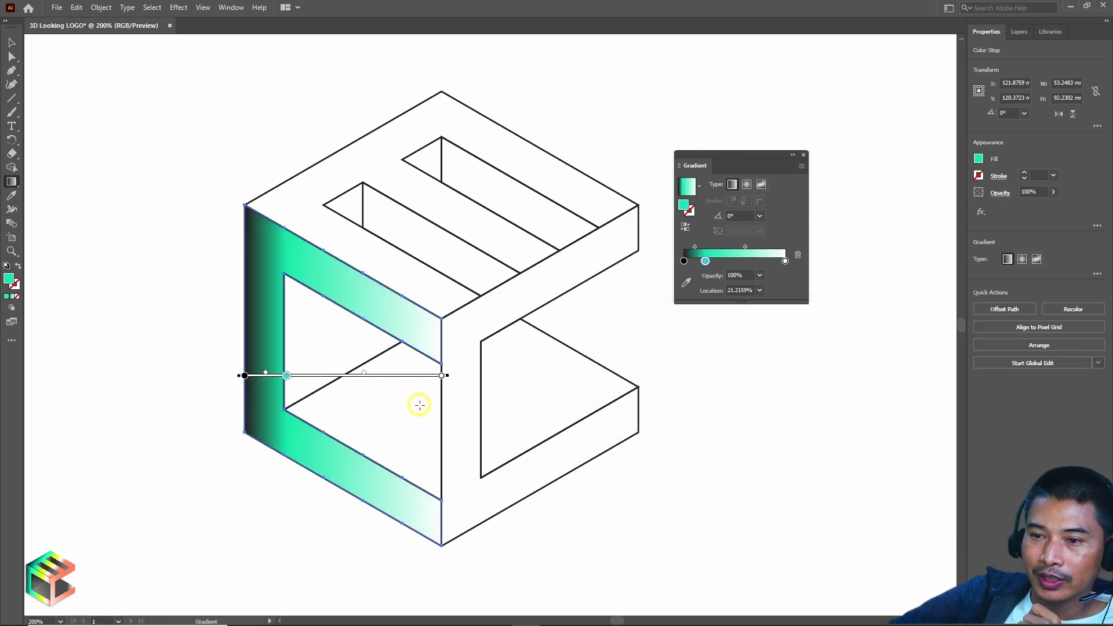
Add a colour stop at about 60% of the left face's gradient and set it to a muted yellow.
{"action": "left_click", "coordinate": [363, 376]}
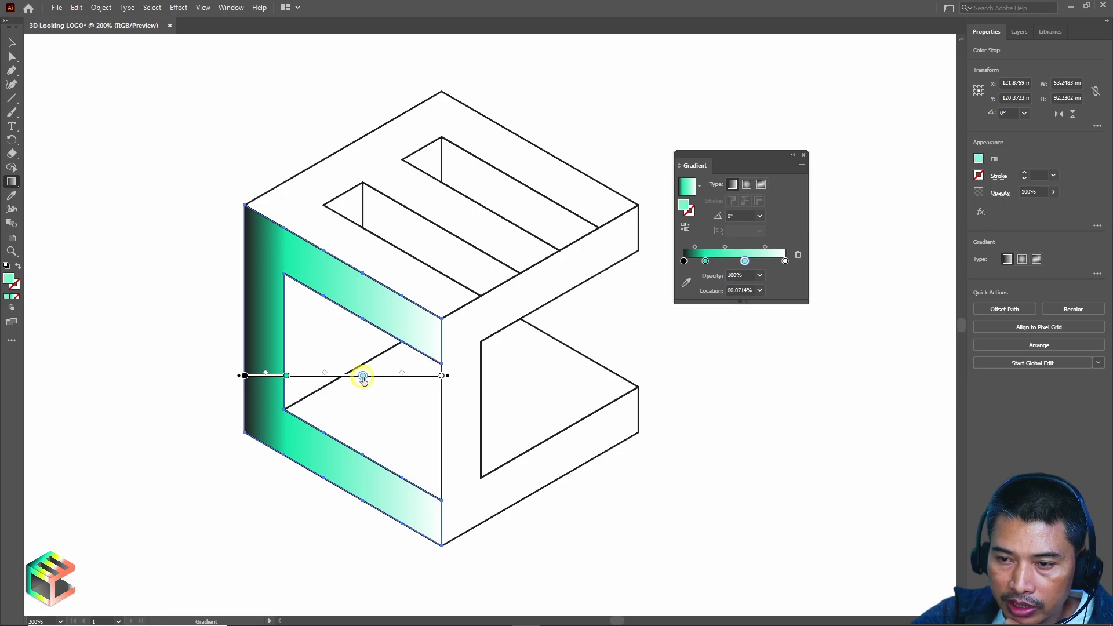
{"action": "double_click", "coordinate": [9, 280]}
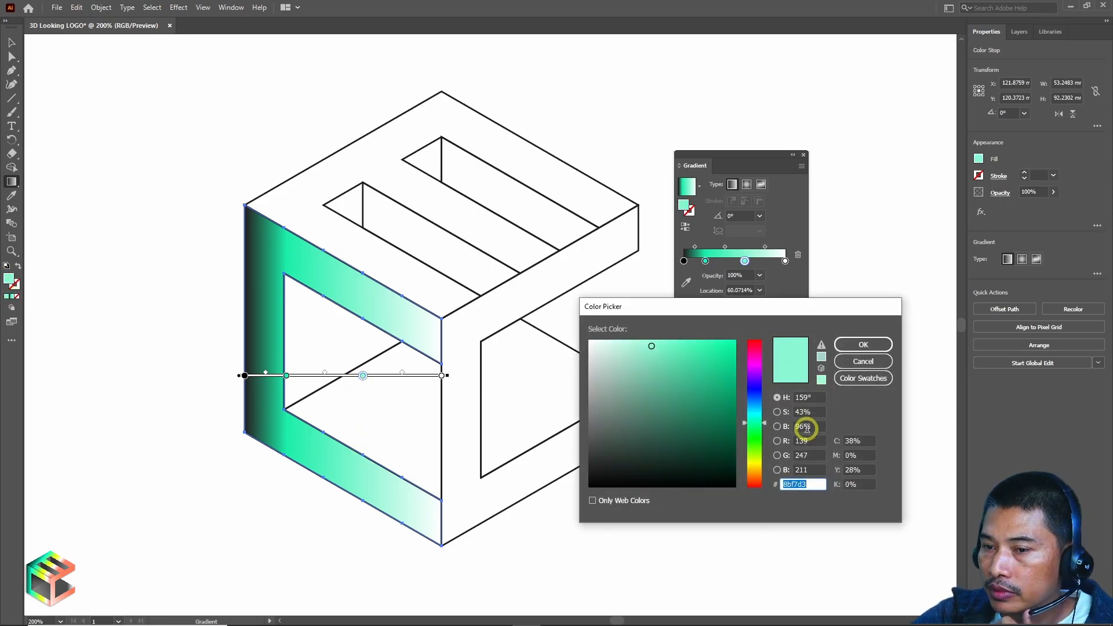
{"action": "left_click_drag", "start_coordinate": [763, 423], "coordinate": [764, 465]}
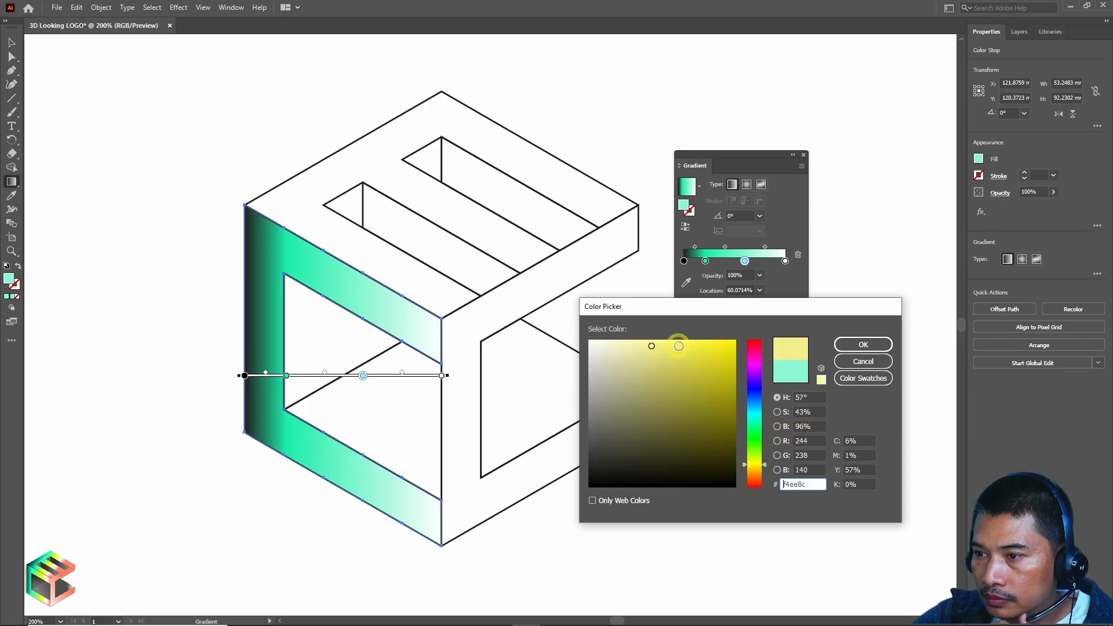
{"action": "left_click_drag", "start_coordinate": [684, 350], "coordinate": [668, 352]}
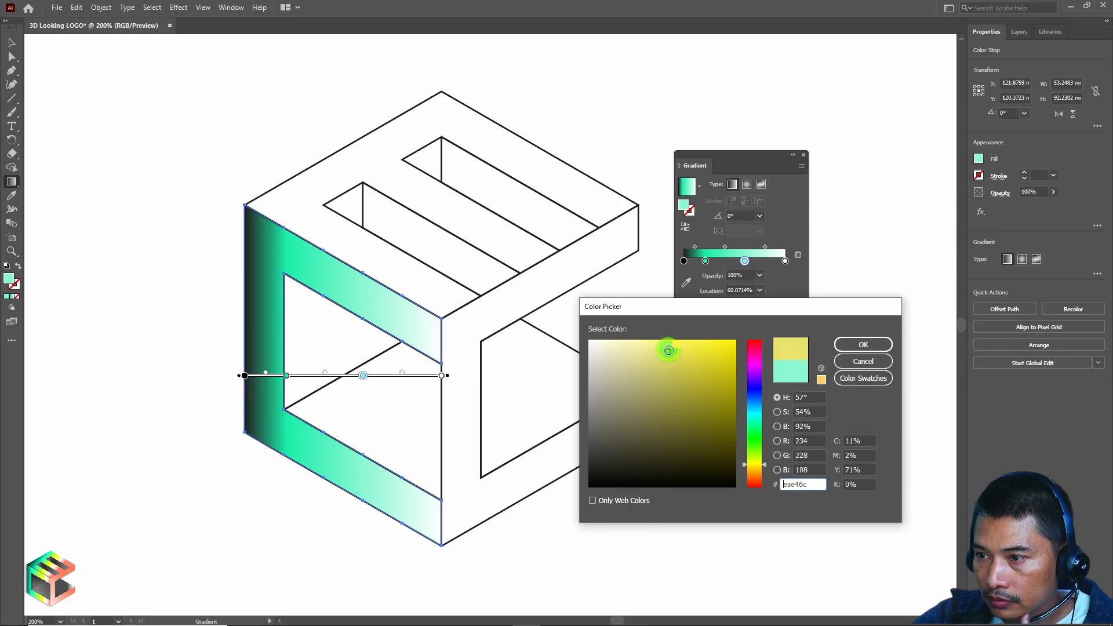
{"action": "left_click", "coordinate": [670, 360]}
{"action": "left_click", "coordinate": [864, 344]}
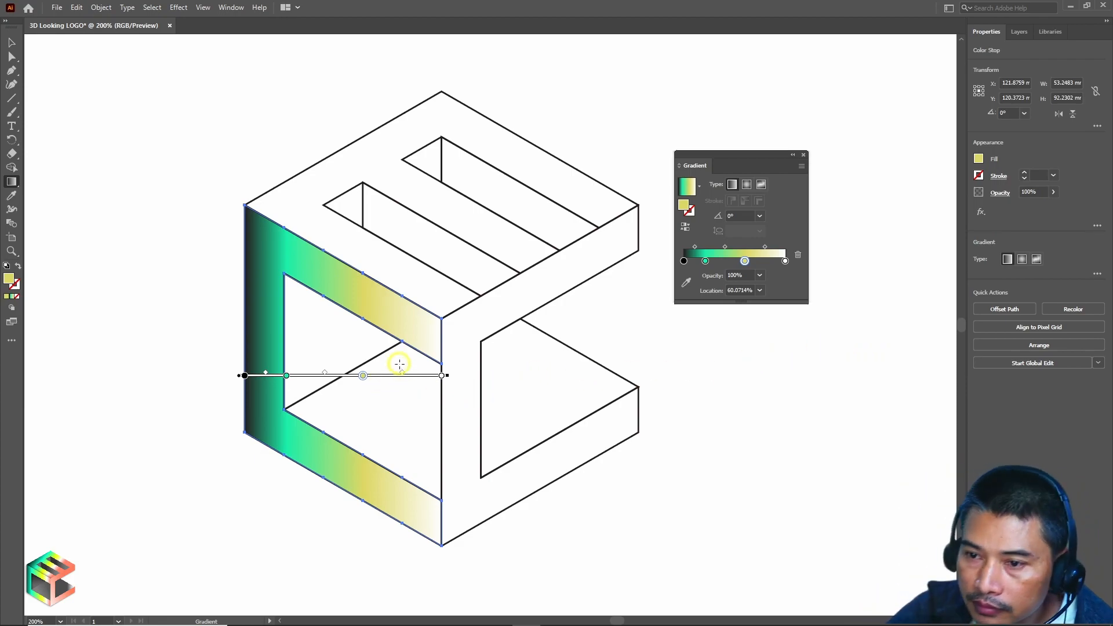
Move the white end stop of the left face's gradient inward to about 73%.
{"action": "left_click", "coordinate": [440, 376]}
{"action": "left_click_drag", "start_coordinate": [438, 377], "coordinate": [391, 376]}
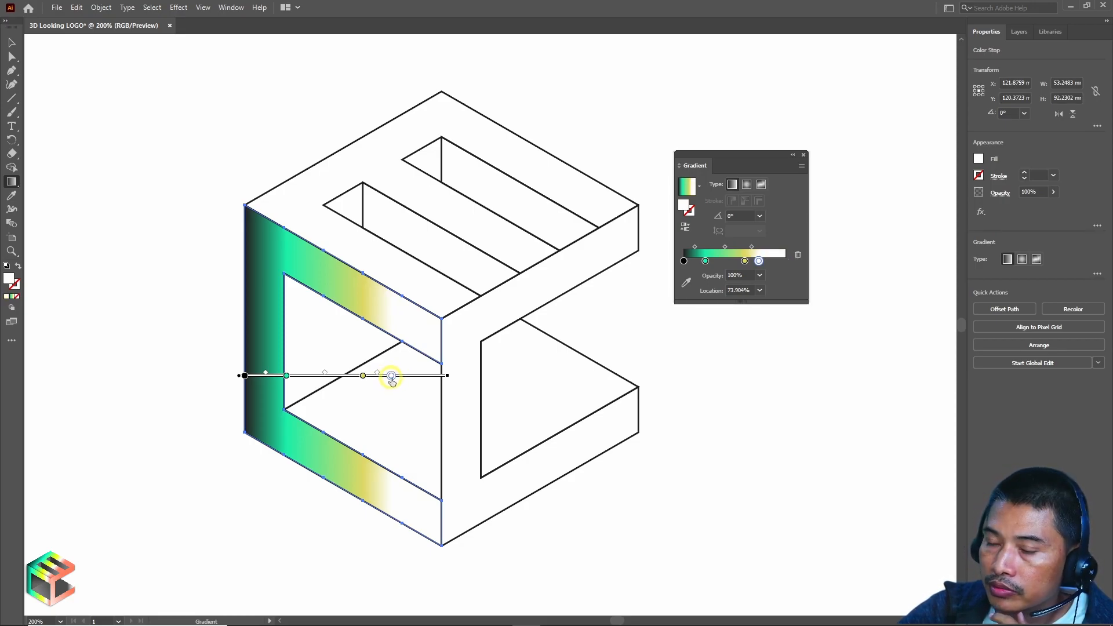
{"action": "left_click_drag", "start_coordinate": [389, 380], "coordinate": [388, 380]}
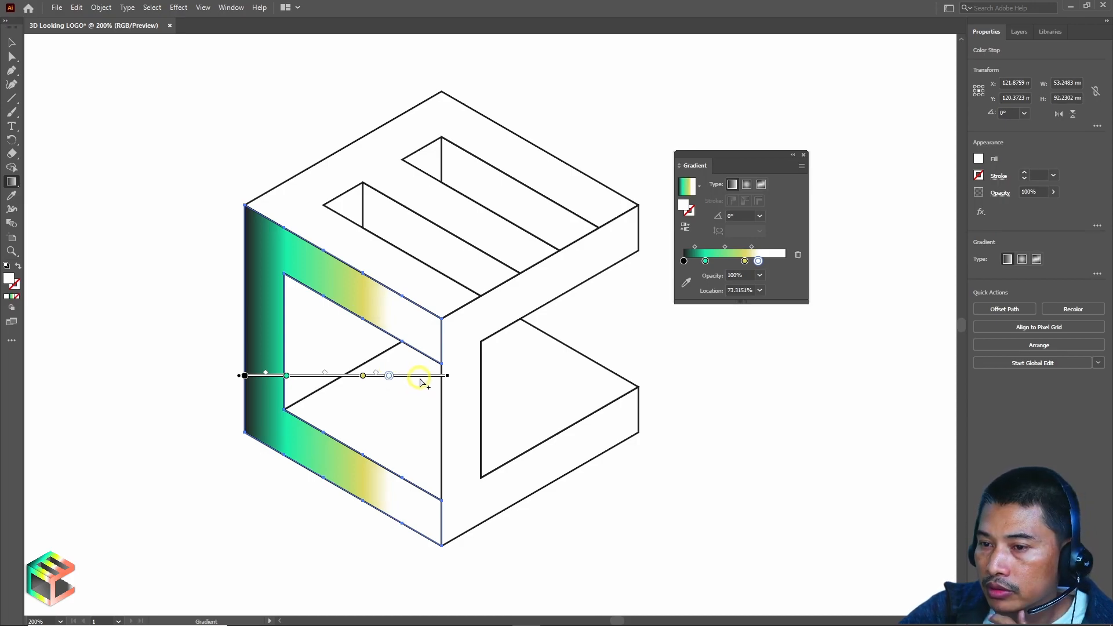
Add a colour stop after the white one, set it to salmon orange #d17656 and move it to about 89.5%.
{"action": "double_click", "coordinate": [418, 377]}
{"action": "left_click", "coordinate": [675, 366]}
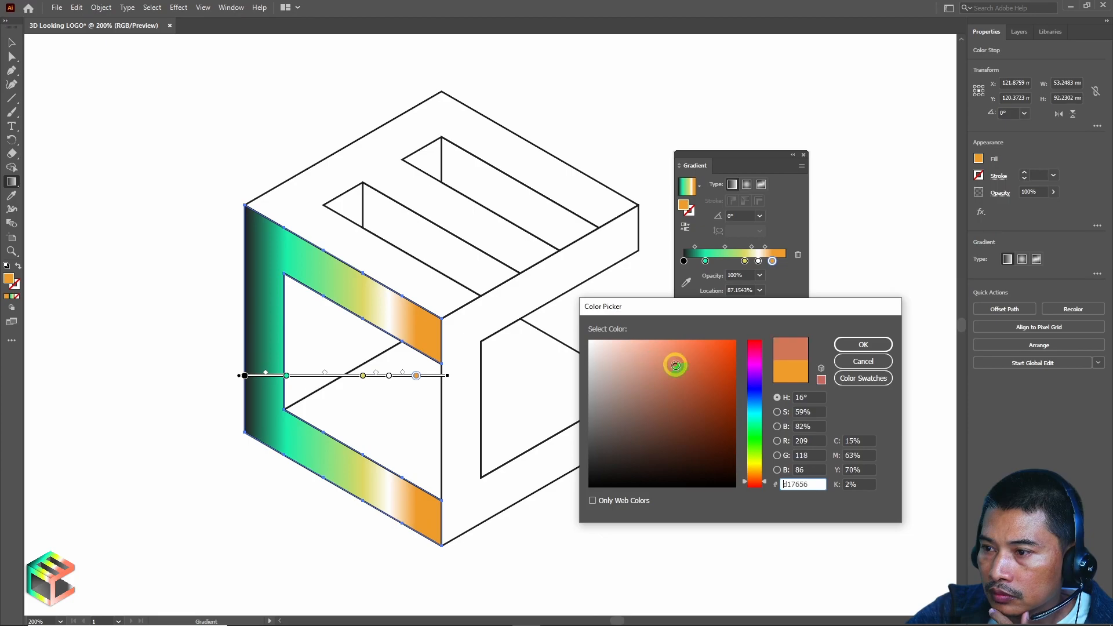
{"action": "left_click", "coordinate": [859, 347]}
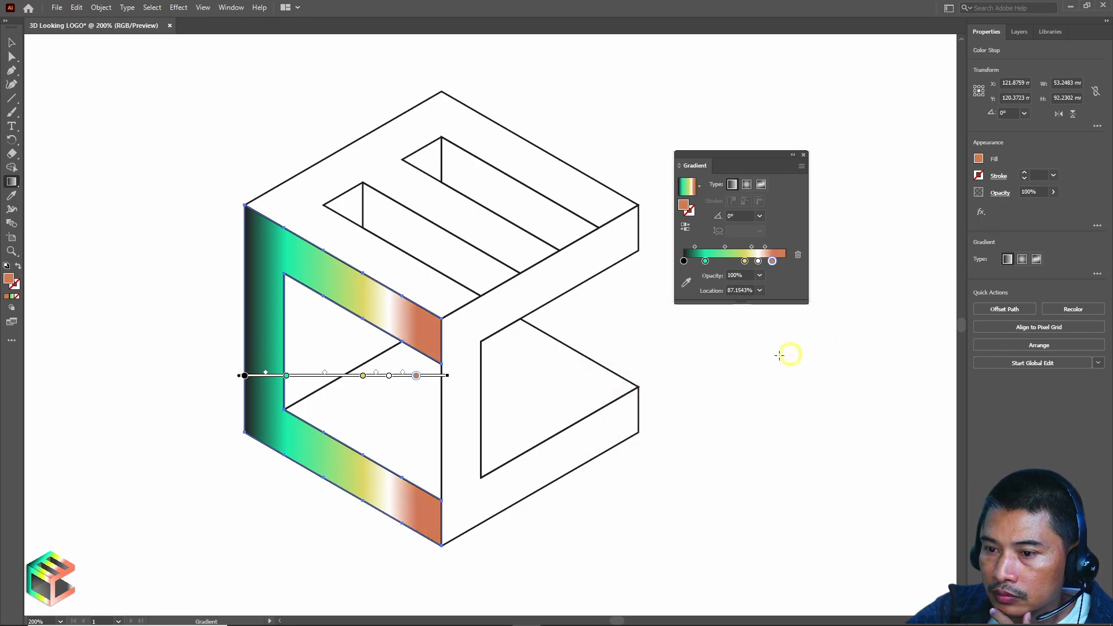
{"action": "left_click", "coordinate": [758, 429]}
{"action": "left_click_drag", "start_coordinate": [420, 378], "coordinate": [422, 377]}
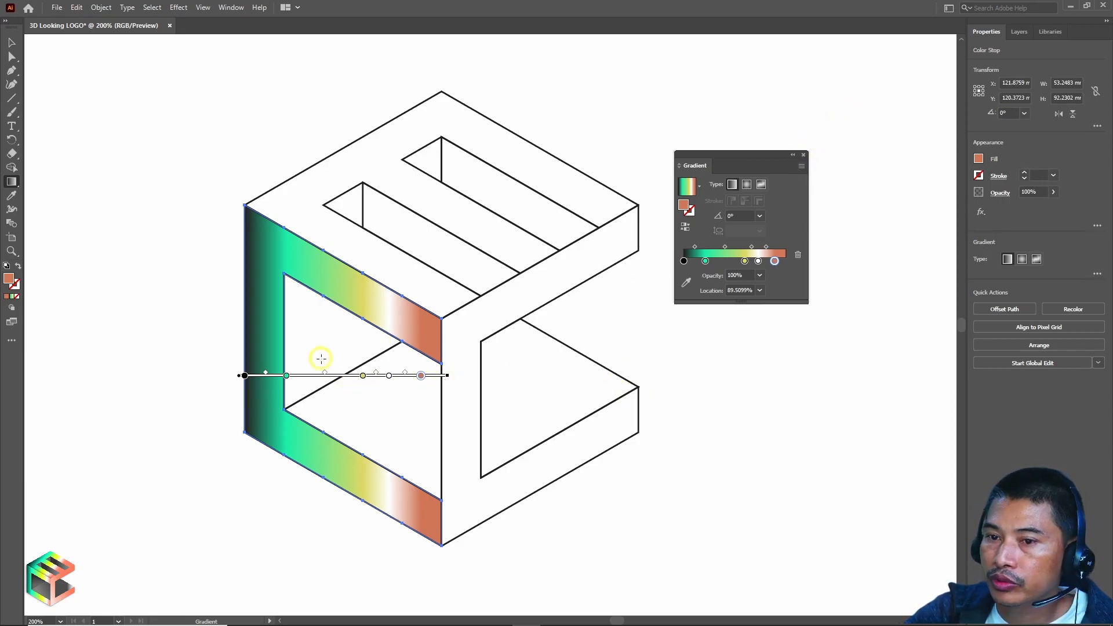
Redraw the gradient as a horizontal line across the left C-shaped face, extending beyond both its sides.
{"action": "mouse_move", "coordinate": [237, 376]}
{"action": "left_mouse_down"}
{"action": "mouse_move", "coordinate": [226, 373]}
{"action": "mouse_move", "coordinate": [283, 375]}
{"action": "left_mouse_up"}
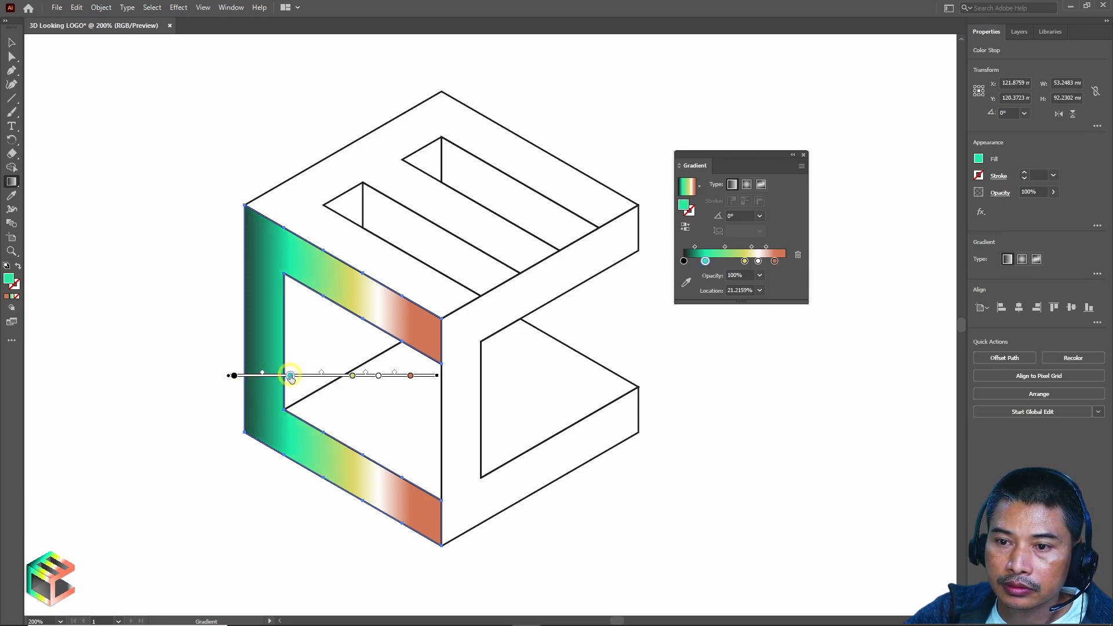
{"action": "left_click", "coordinate": [804, 154]}
{"action": "left_click_drag", "start_coordinate": [203, 351], "coordinate": [523, 407]}
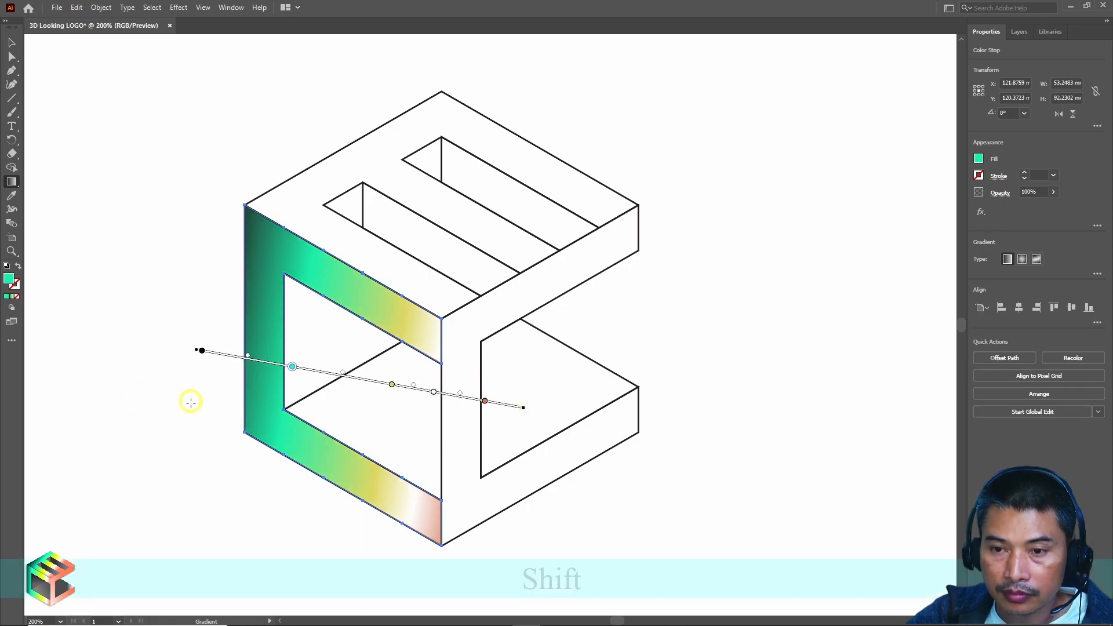
{"action": "left_click_drag", "start_coordinate": [185, 403], "coordinate": [465, 414]}
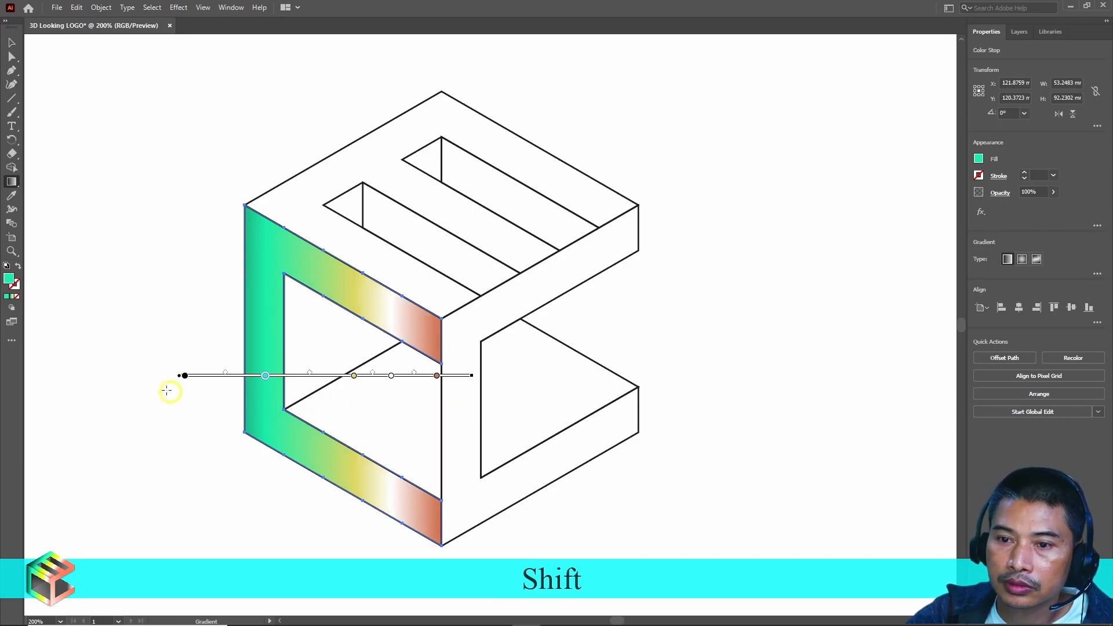
Fine-tune the black, green and orange stops, placing black just outside the face's left edge, and deselect the face.
{"action": "left_click_drag", "start_coordinate": [184, 376], "coordinate": [289, 377]}
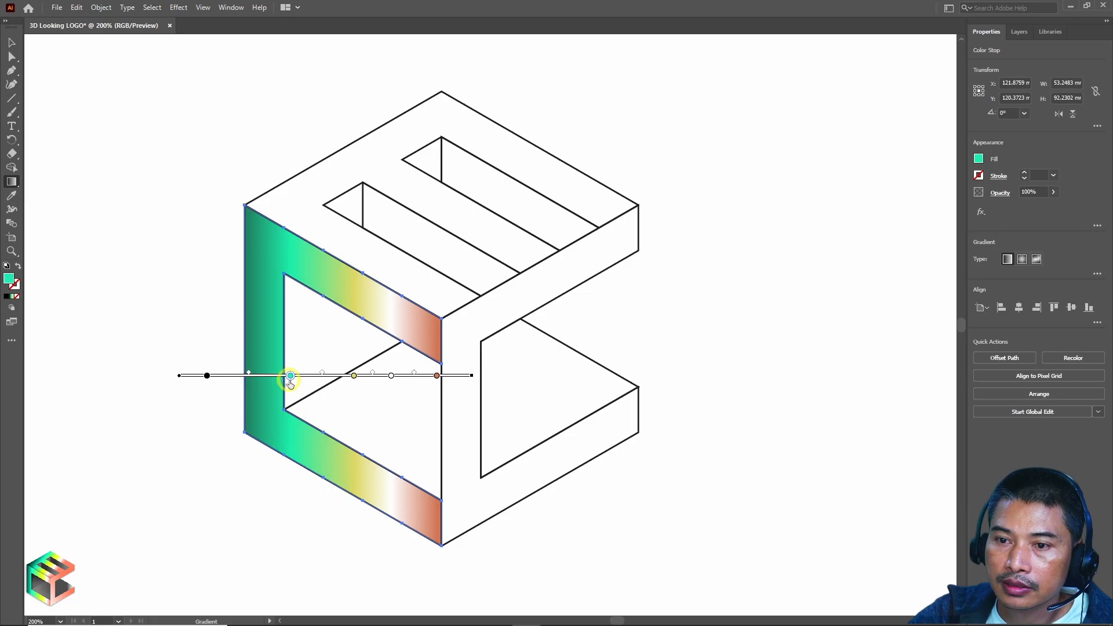
{"action": "left_click", "coordinate": [210, 376]}
{"action": "left_click_drag", "start_coordinate": [210, 375], "coordinate": [229, 376]}
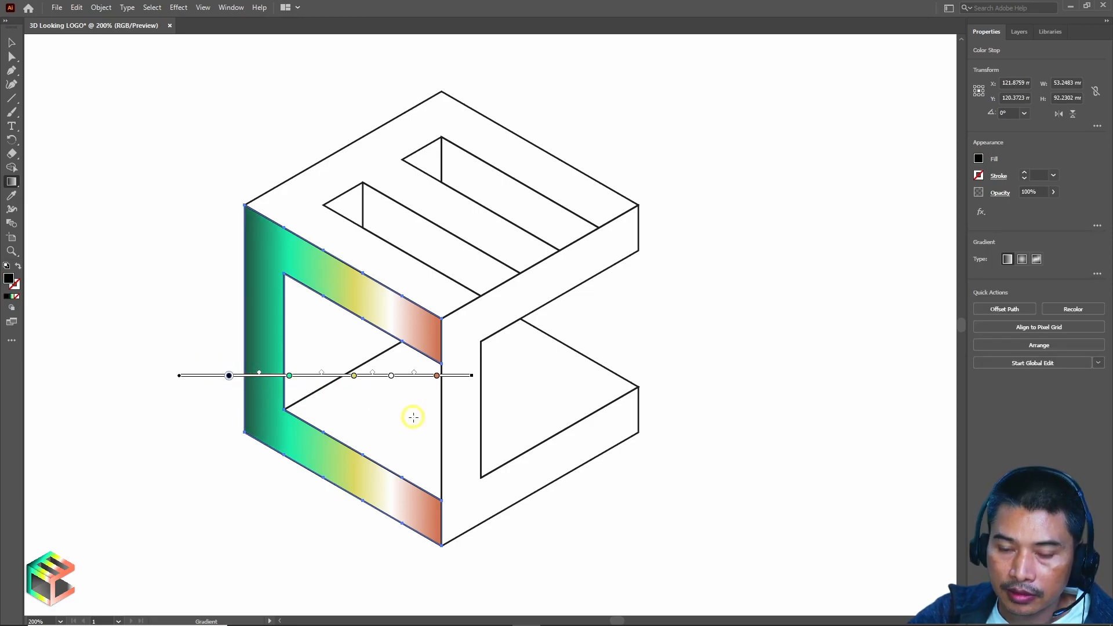
{"action": "scroll", "coordinate": [420, 419], "scroll_direction": "down", "scroll_amount": 1}
{"action": "scroll", "coordinate": [527, 412], "scroll_direction": "up", "scroll_amount": 2}
{"action": "scroll", "coordinate": [509, 410], "scroll_direction": "down", "scroll_amount": 1}
{"action": "left_click_drag", "start_coordinate": [224, 375], "coordinate": [198, 378]}
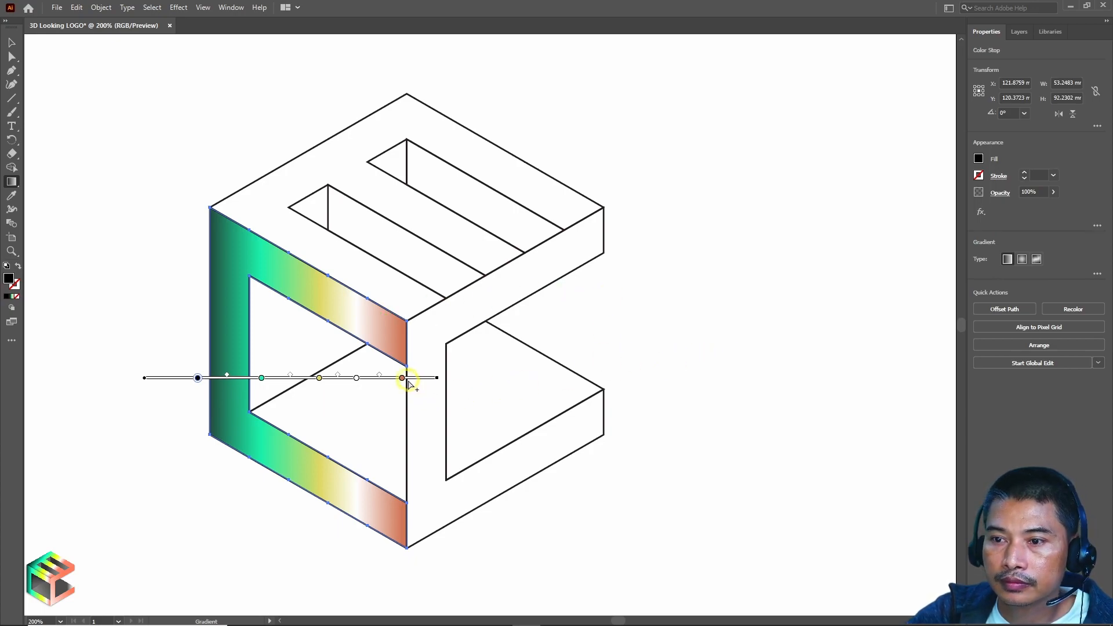
{"action": "mouse_move", "coordinate": [404, 381]}
{"action": "left_mouse_down"}
{"action": "mouse_move", "coordinate": [413, 381]}
{"action": "mouse_move", "coordinate": [403, 378]}
{"action": "left_mouse_up"}
{"action": "key", "text": "Escape"}
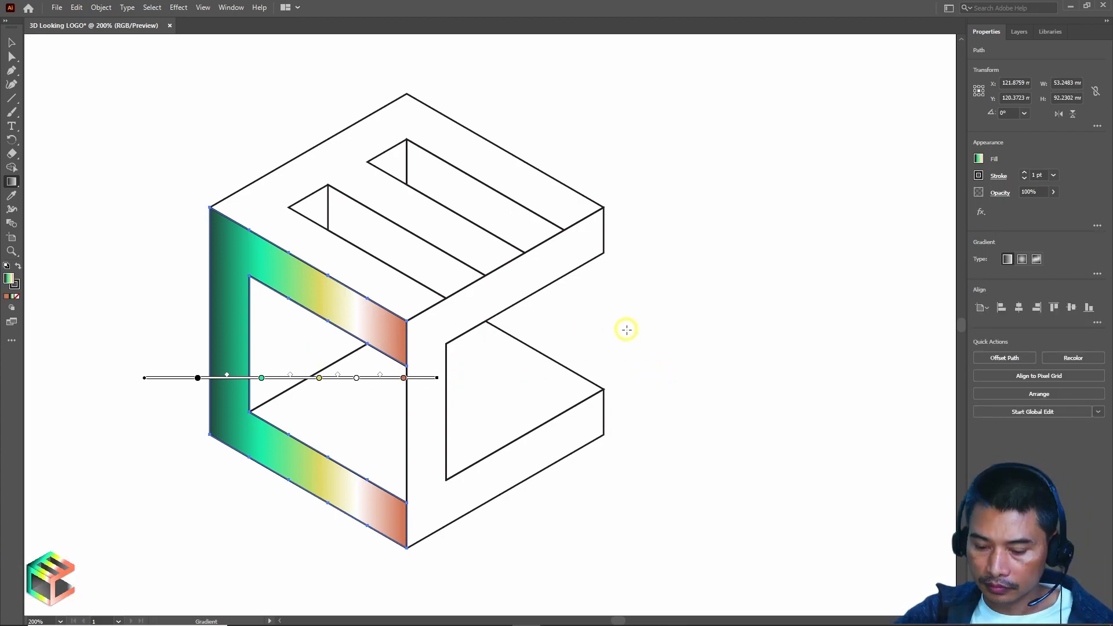
{"action": "key", "text": "v"}
{"action": "left_click", "coordinate": [678, 326]}
Remove the stroke from the gradient-filled left C-shaped face and deselect it.
{"action": "scroll", "coordinate": [348, 273], "scroll_direction": "down", "scroll_amount": 3}
{"action": "scroll", "coordinate": [315, 183], "scroll_direction": "up", "scroll_amount": 1}
{"action": "scroll", "coordinate": [315, 183], "scroll_direction": "up", "scroll_amount": 1}
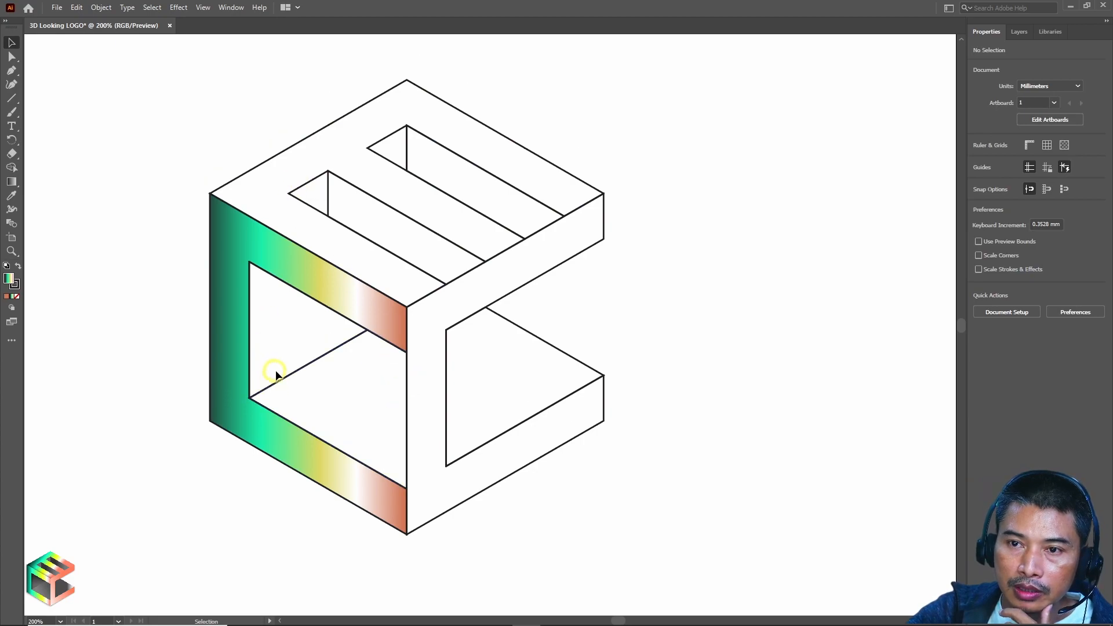
{"action": "left_click", "coordinate": [223, 280]}
{"action": "left_click", "coordinate": [979, 175]}
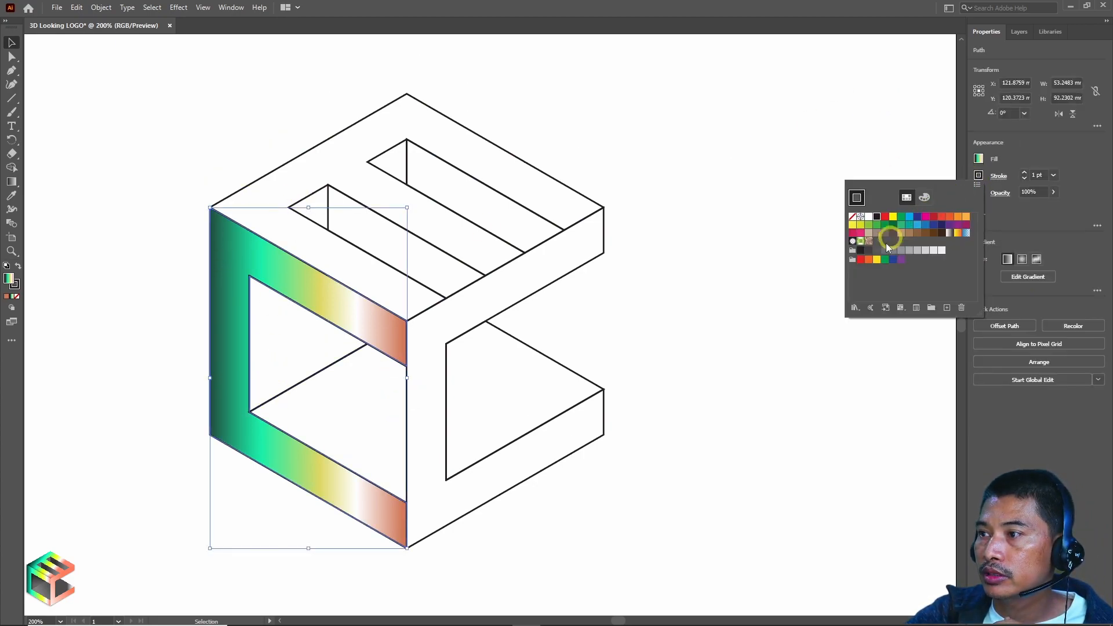
{"action": "left_click", "coordinate": [852, 216]}
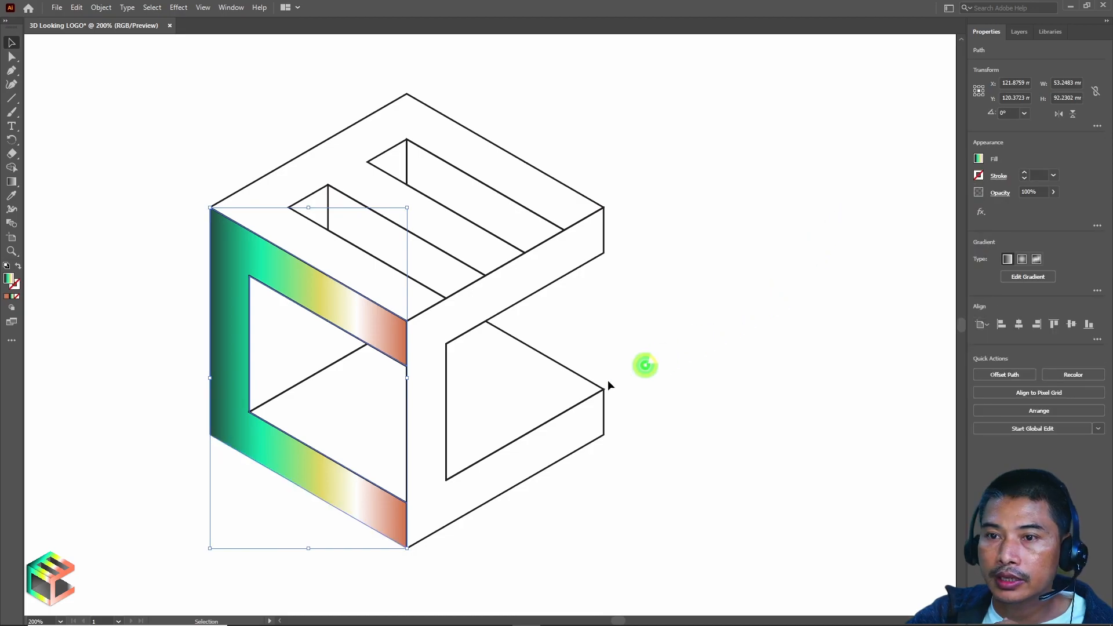
{"action": "left_click", "coordinate": [687, 366]}
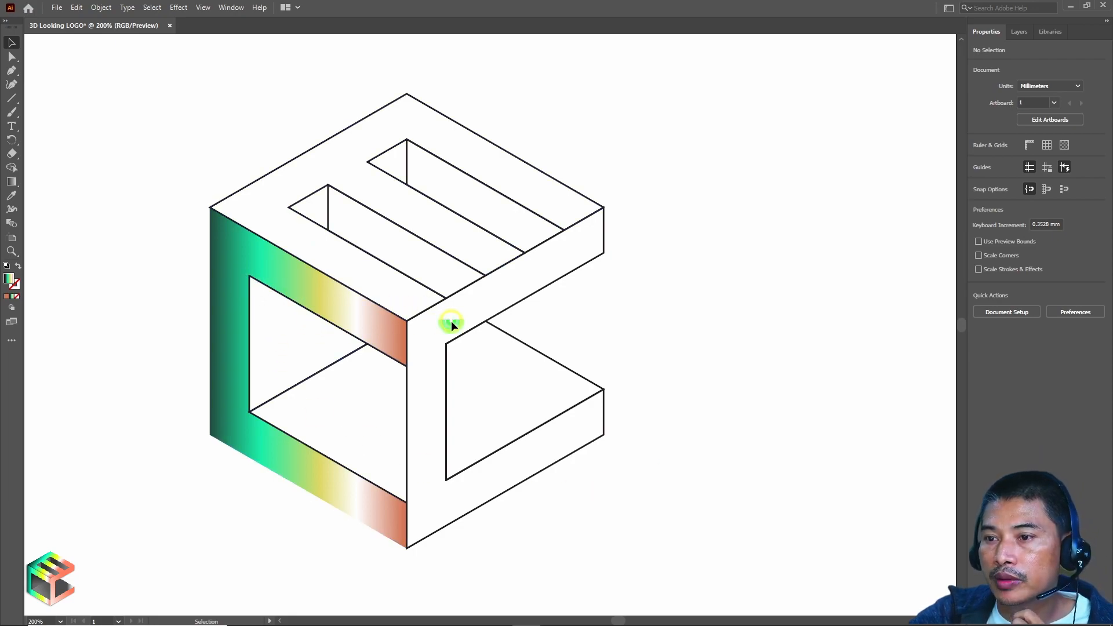
Fill the right C-shaped face with the White, Black linear gradient and move its stops to about 13.4% and 91.6%.
{"action": "left_click", "coordinate": [472, 329]}
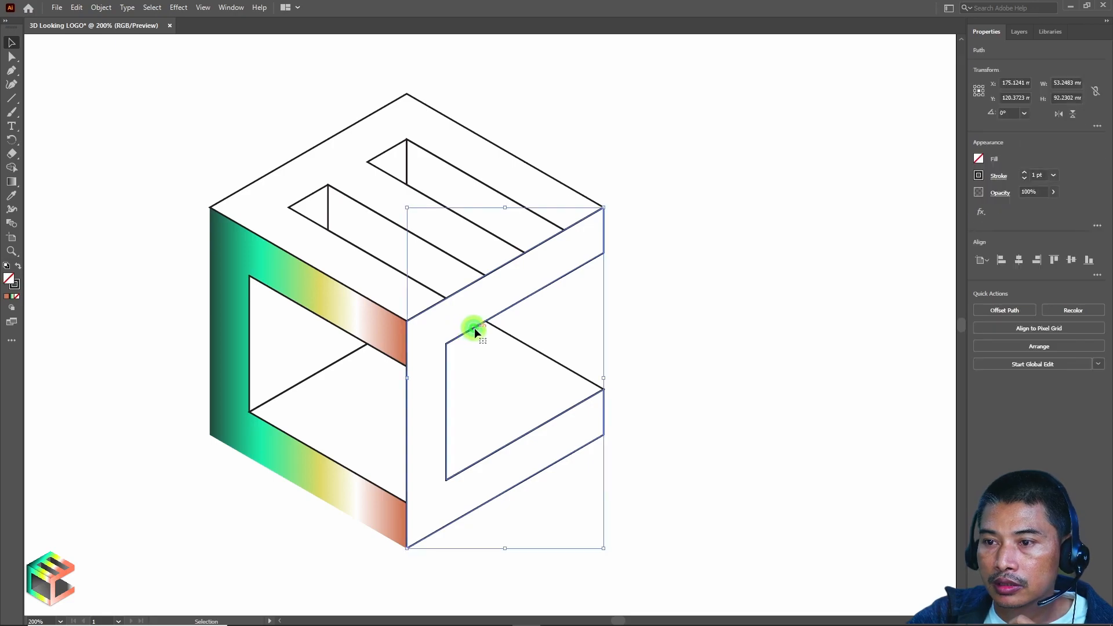
{"action": "left_click", "coordinate": [12, 298]}
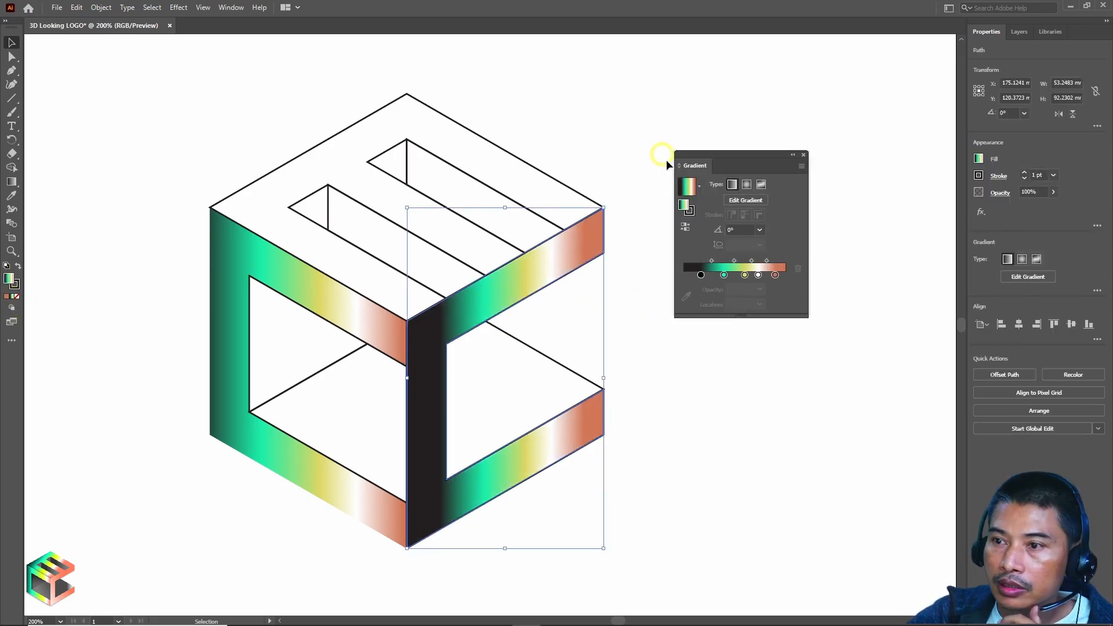
{"action": "left_click", "coordinate": [699, 186]}
{"action": "left_click", "coordinate": [612, 212]}
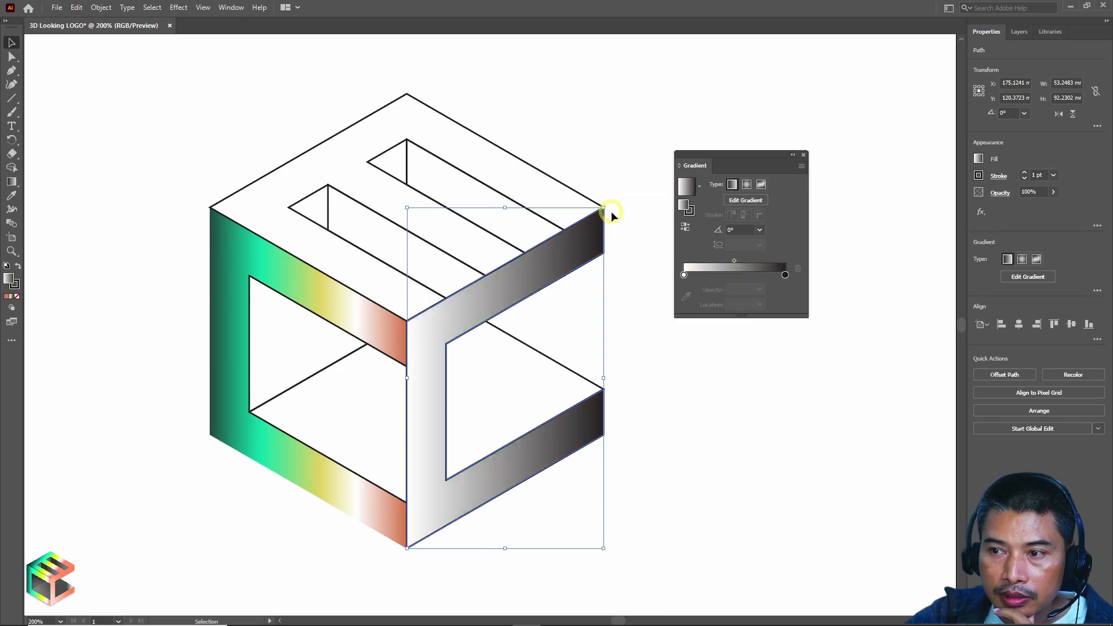
{"action": "left_click", "coordinate": [686, 227]}
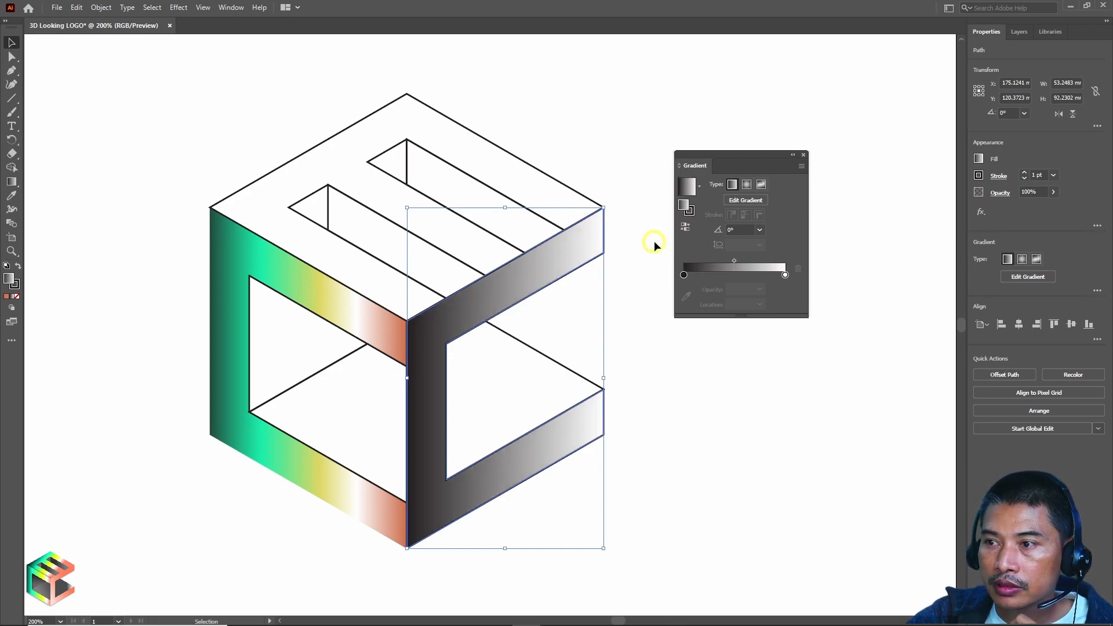
{"action": "left_click", "coordinate": [686, 225]}
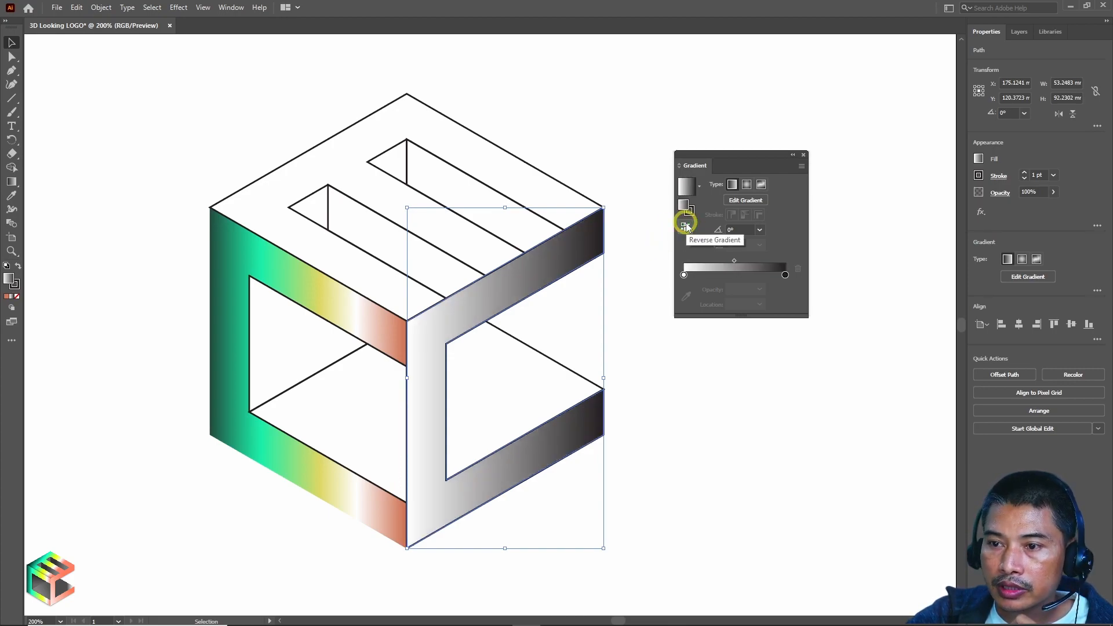
{"action": "left_click_drag", "start_coordinate": [684, 274], "coordinate": [698, 275]}
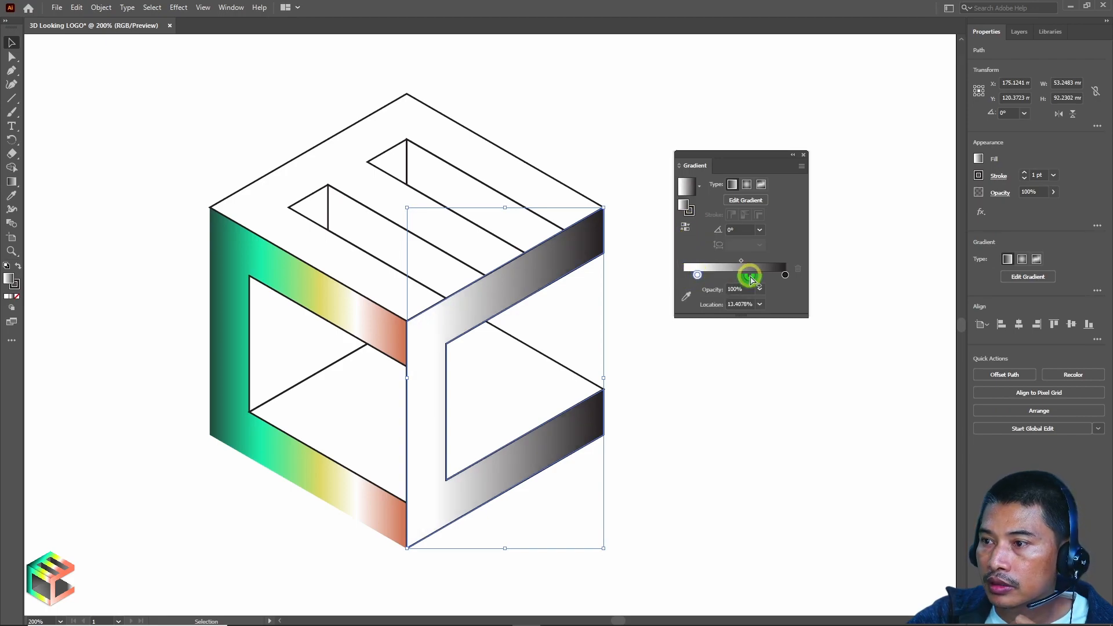
{"action": "left_click_drag", "start_coordinate": [785, 276], "coordinate": [776, 274]}
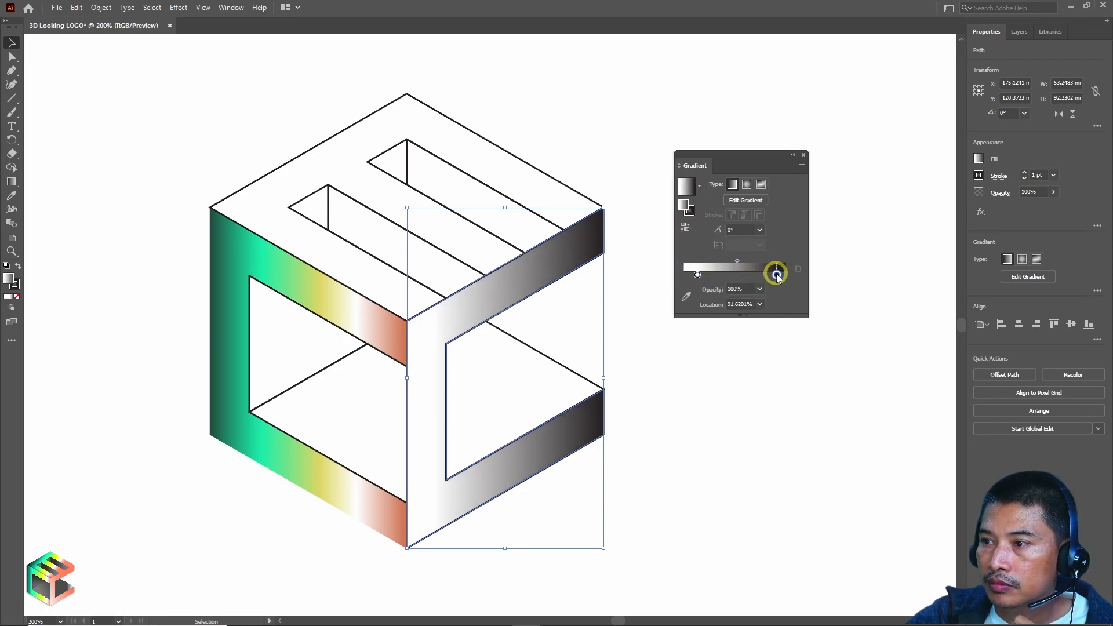
Recolour the gradient's white stop with the salmon sampled from the left face's edge at the cube's front corner.
{"action": "left_click", "coordinate": [697, 275]}
{"action": "left_click", "coordinate": [686, 296]}
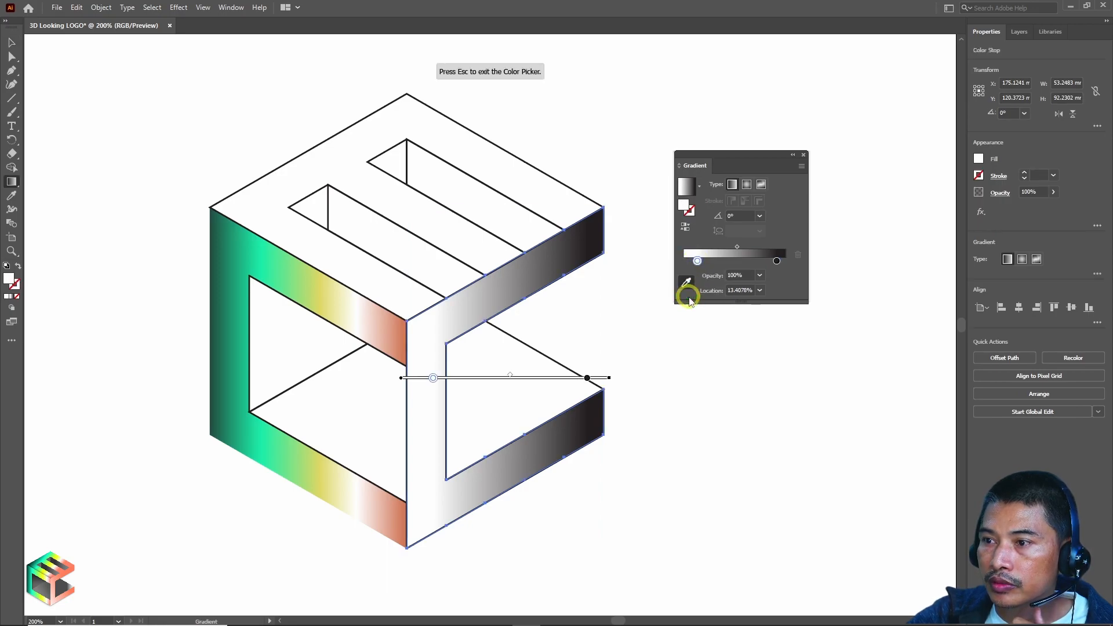
{"action": "left_click", "coordinate": [404, 347]}
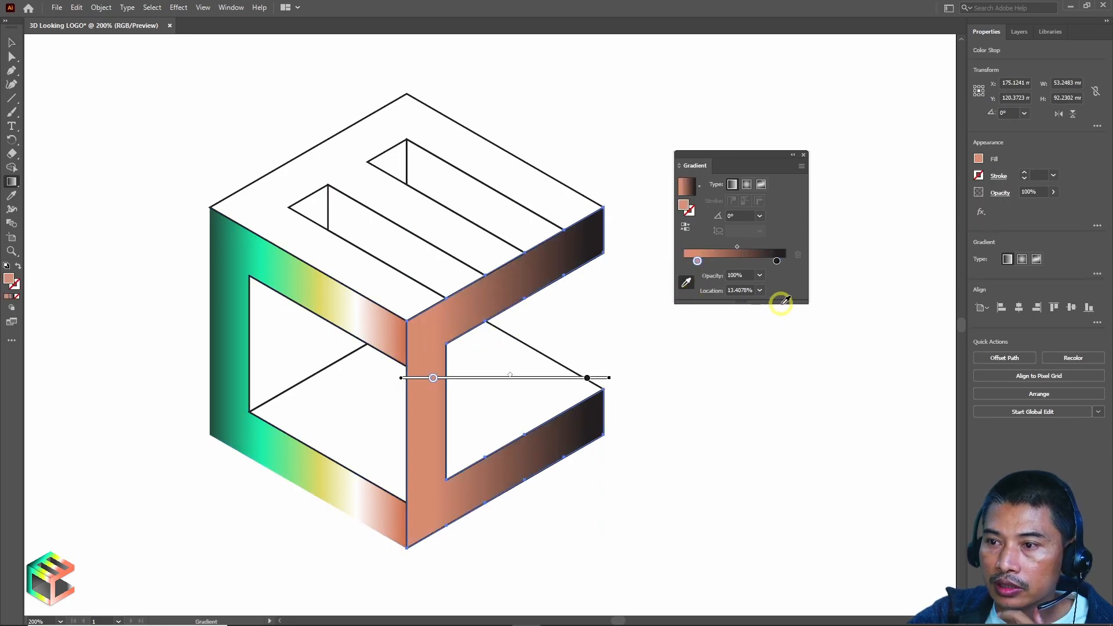
Try recolouring the gradient's black stop with a brownish salmon sampled from the right face's upper arm.
{"action": "left_click", "coordinate": [777, 261]}
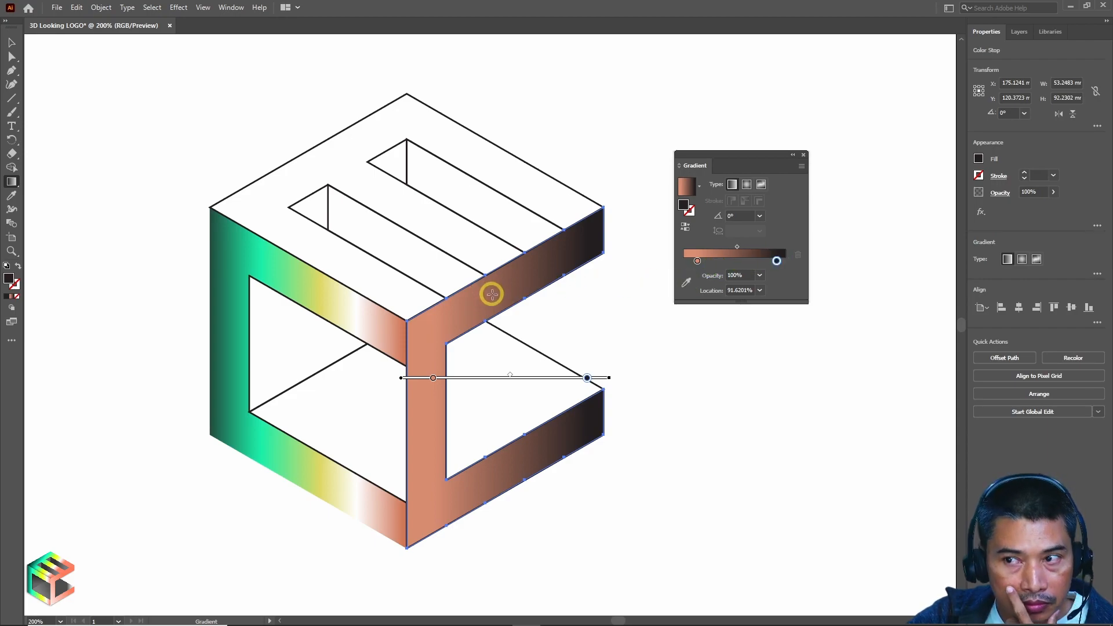
{"action": "left_click", "coordinate": [685, 282]}
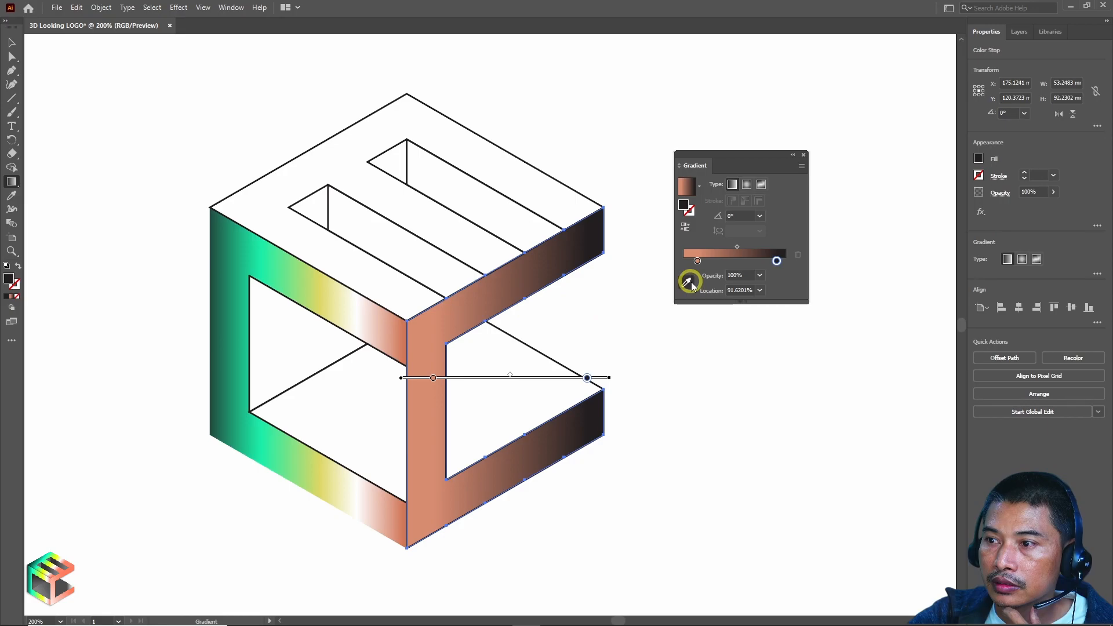
{"action": "double_click", "coordinate": [776, 261]}
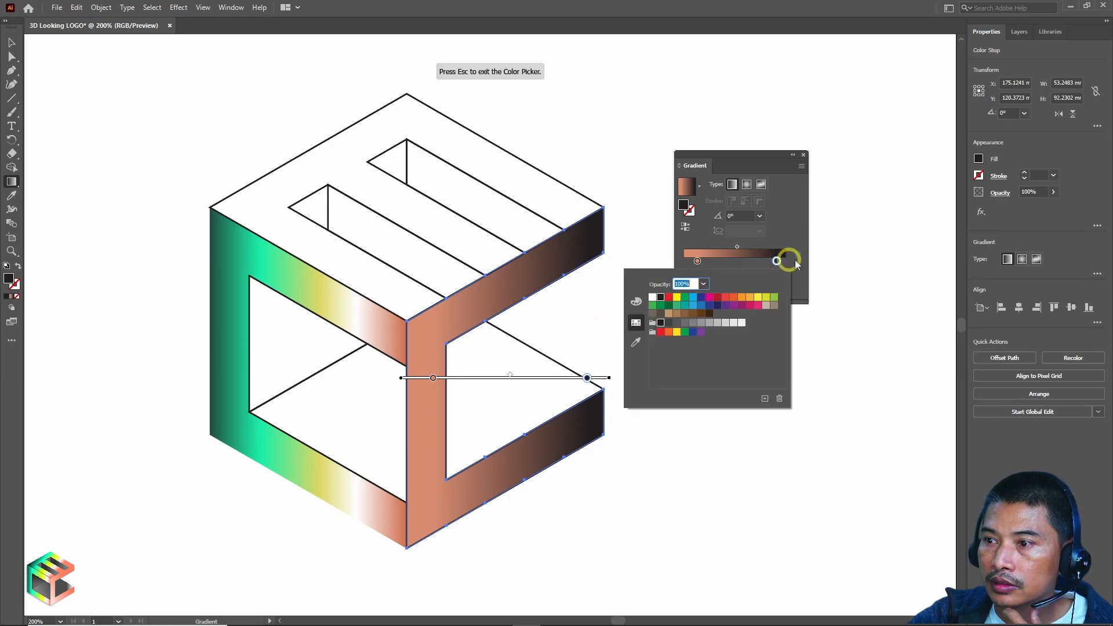
{"action": "left_click", "coordinate": [849, 257]}
{"action": "left_click", "coordinate": [686, 282]}
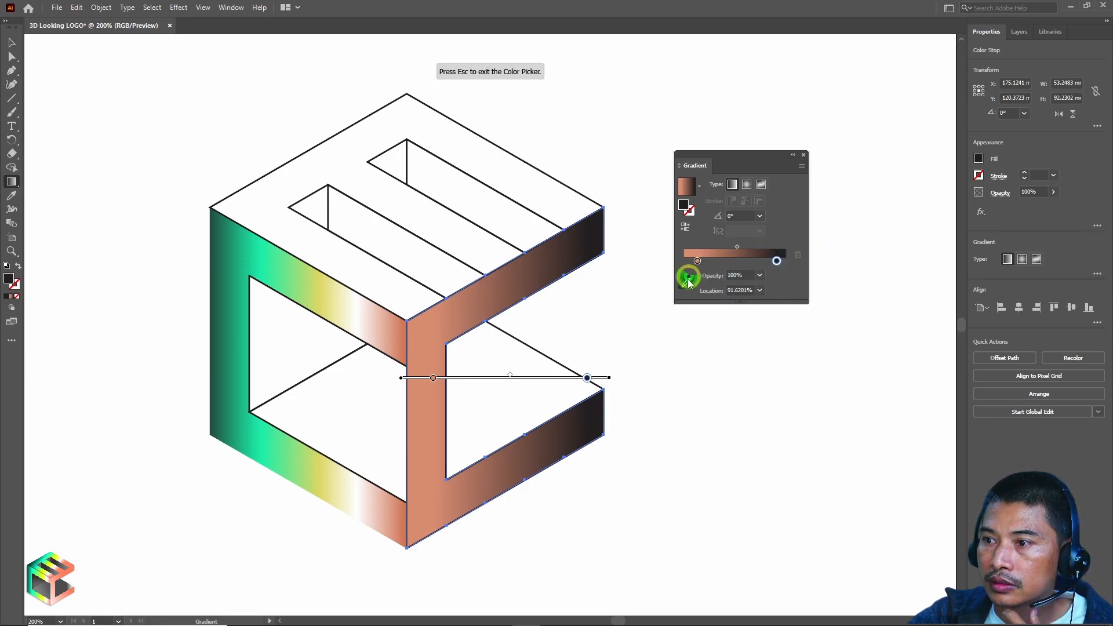
{"action": "left_click", "coordinate": [477, 301]}
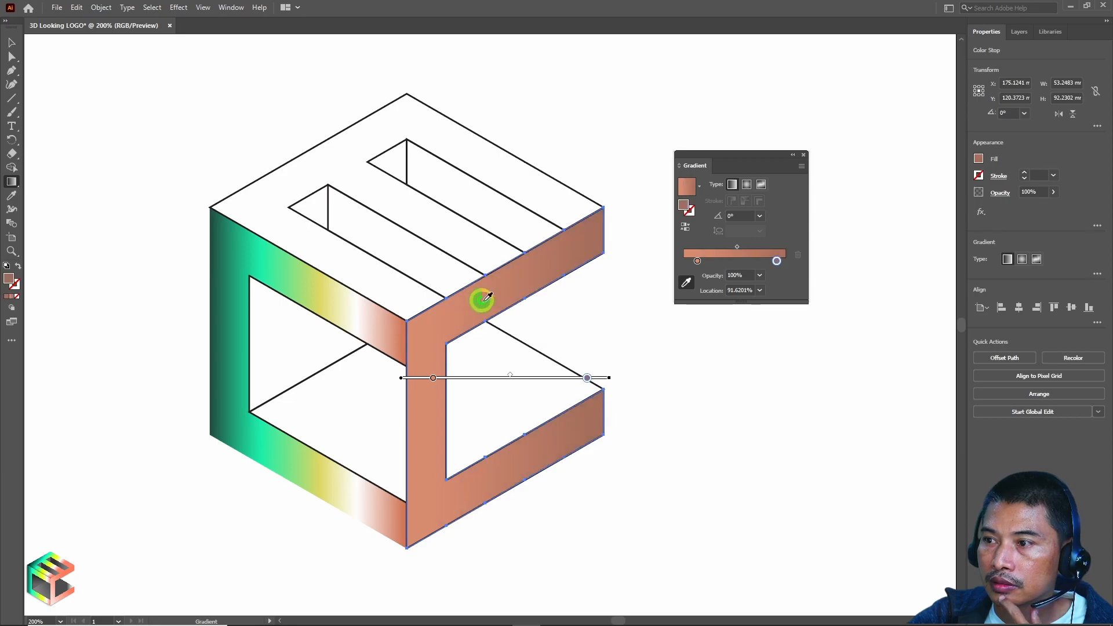
Set the right face's gradient stop at about 91.6% to white and close the gradient settings.
{"action": "left_click", "coordinate": [776, 261]}
{"action": "double_click", "coordinate": [776, 261]}
{"action": "left_click", "coordinate": [660, 297]}
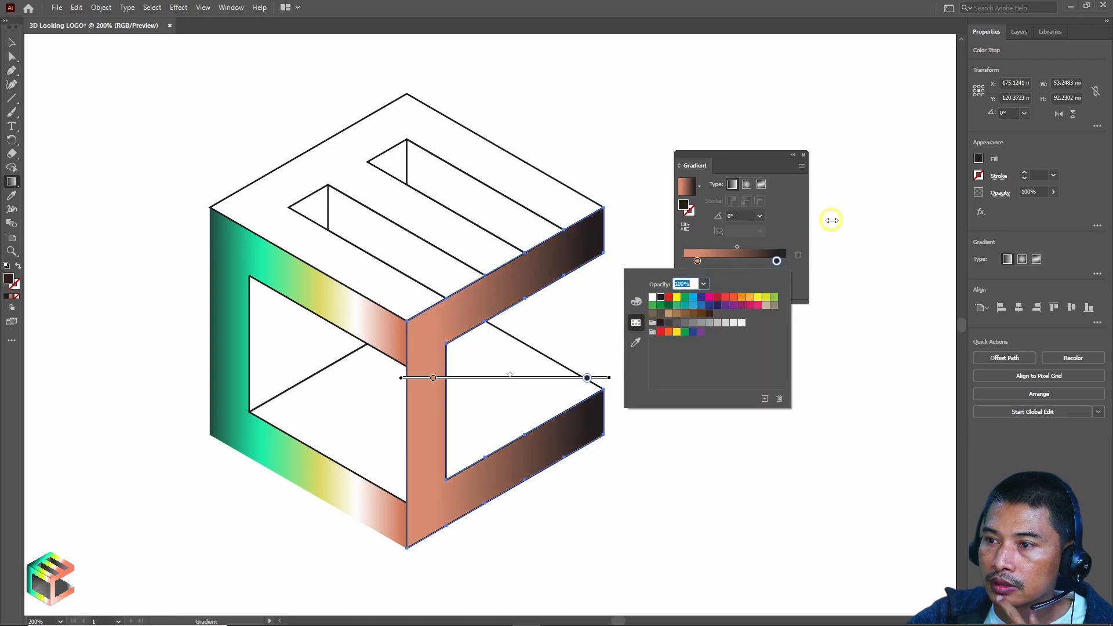
{"action": "left_click", "coordinate": [652, 297]}
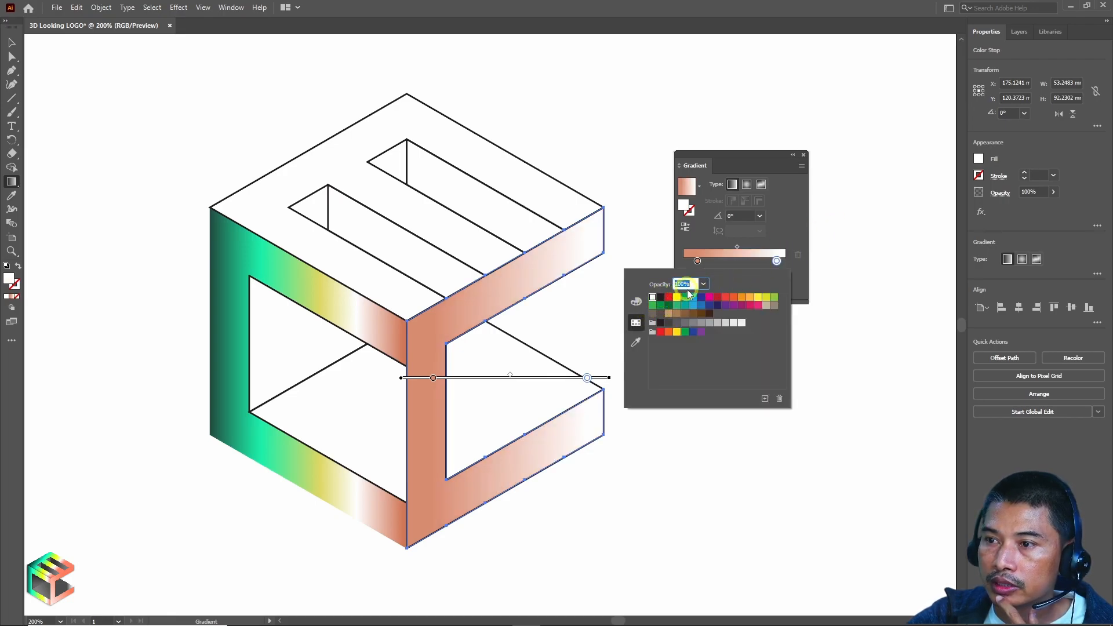
{"action": "left_click", "coordinate": [777, 255]}
{"action": "left_click", "coordinate": [804, 156]}
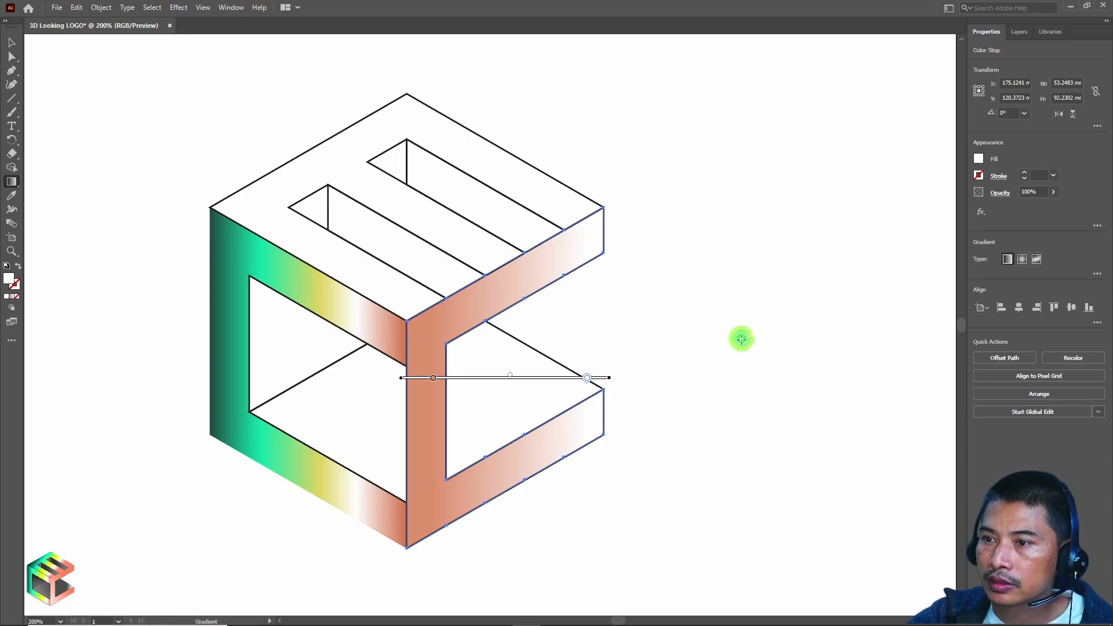
Remove the stroke from the gradient-filled right C-shaped face and deselect it.
{"action": "left_click", "coordinate": [979, 179]}
{"action": "key", "text": "Escape"}
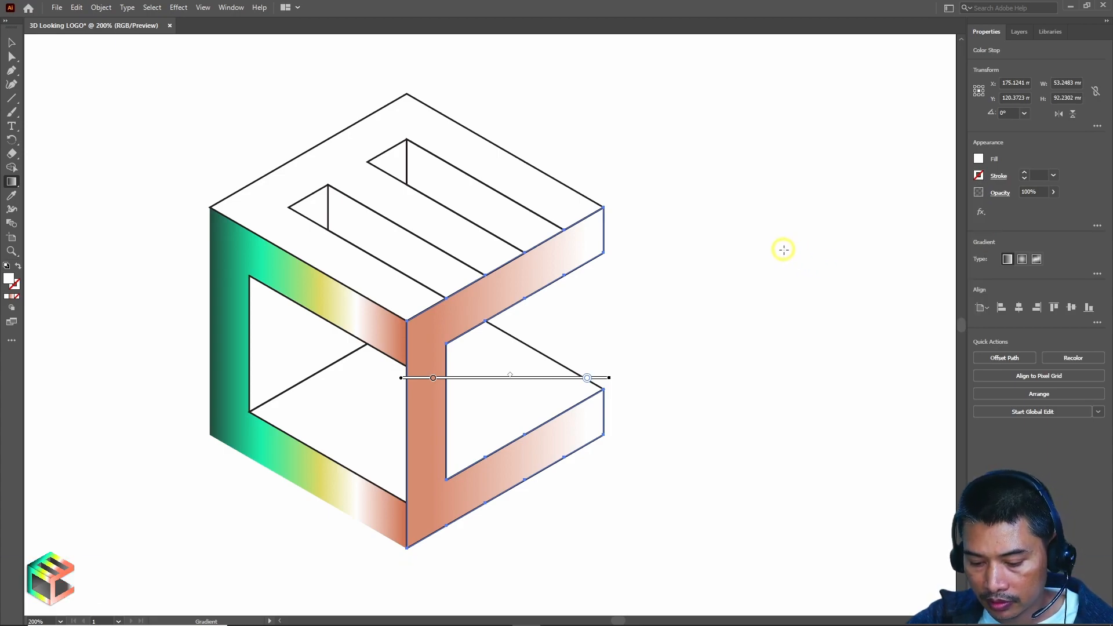
{"action": "key", "text": "v"}
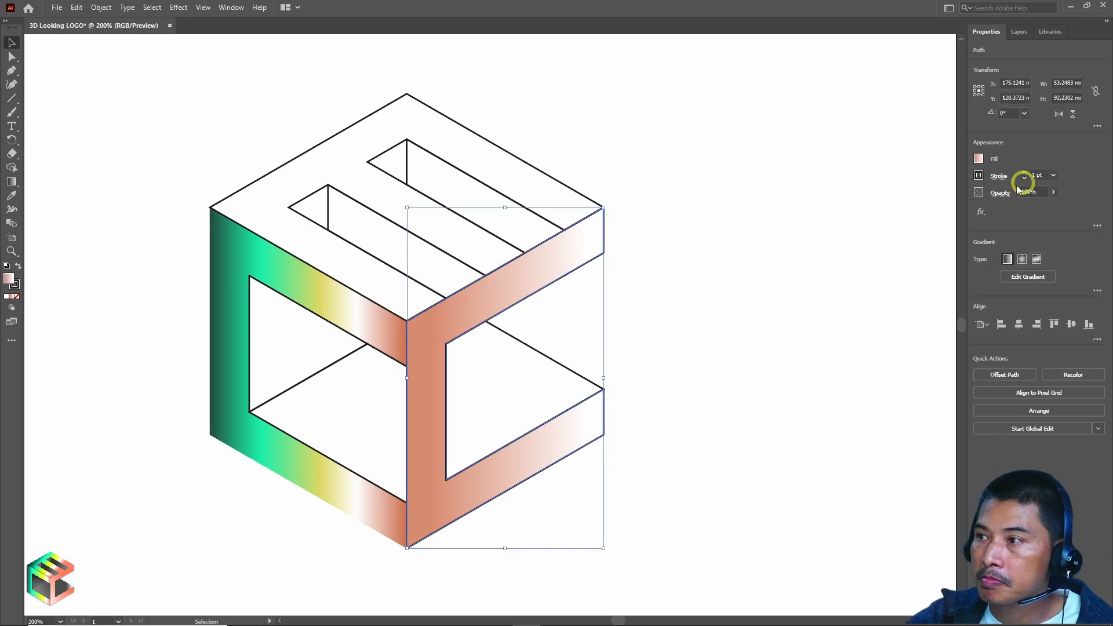
{"action": "left_click", "coordinate": [979, 175]}
{"action": "left_click", "coordinate": [852, 216]}
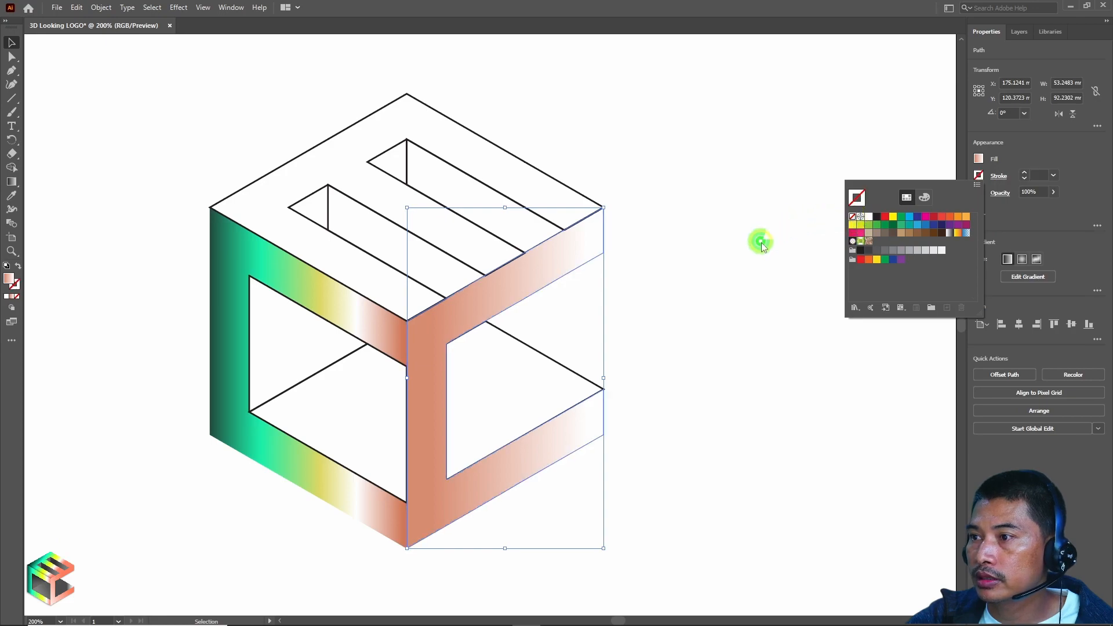
{"action": "left_click", "coordinate": [766, 247]}
{"action": "key", "text": "Escape"}
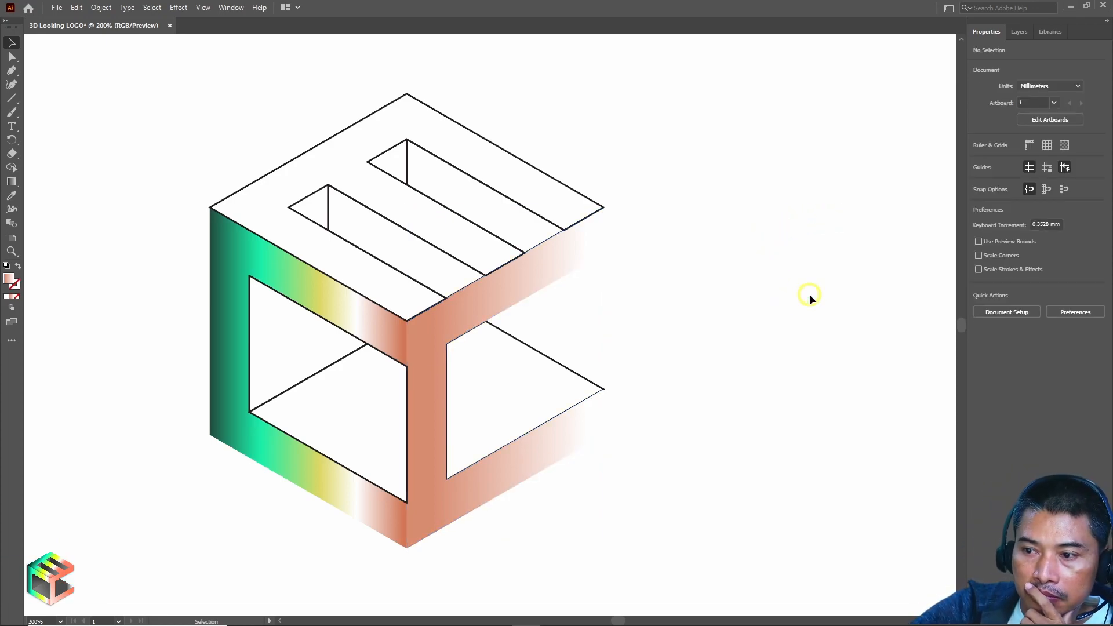
Fill the E-shaped top face with the multi-colour gradient sampled from the left C-shaped face using the Eyedropper, copying its missing stroke too.
{"action": "scroll", "coordinate": [666, 335], "scroll_direction": "down", "scroll_amount": 2}
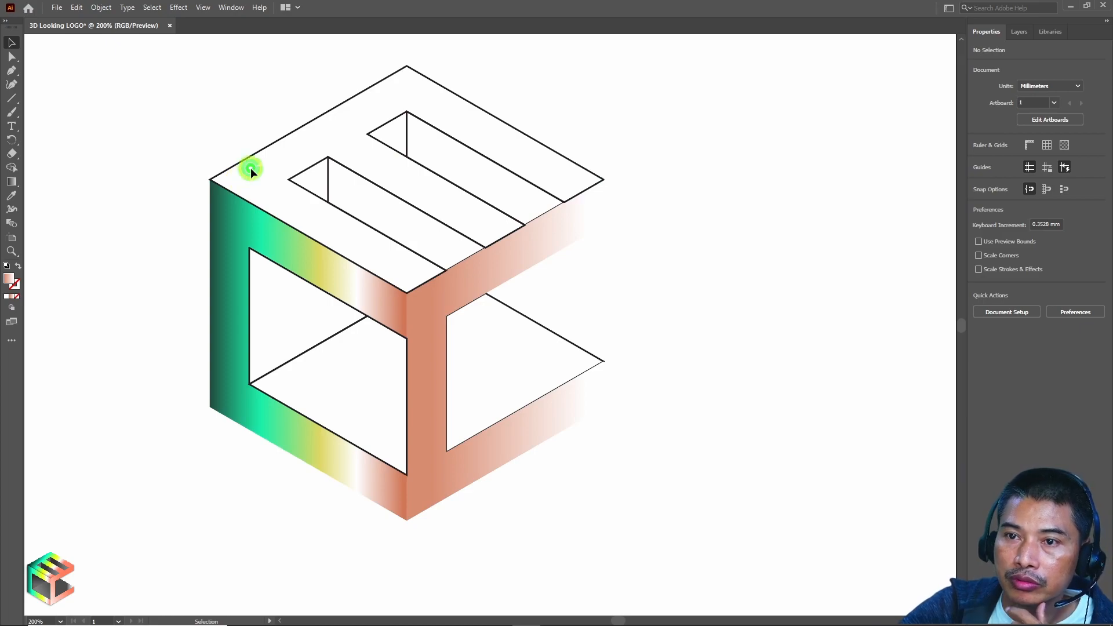
{"action": "left_click", "coordinate": [319, 117]}
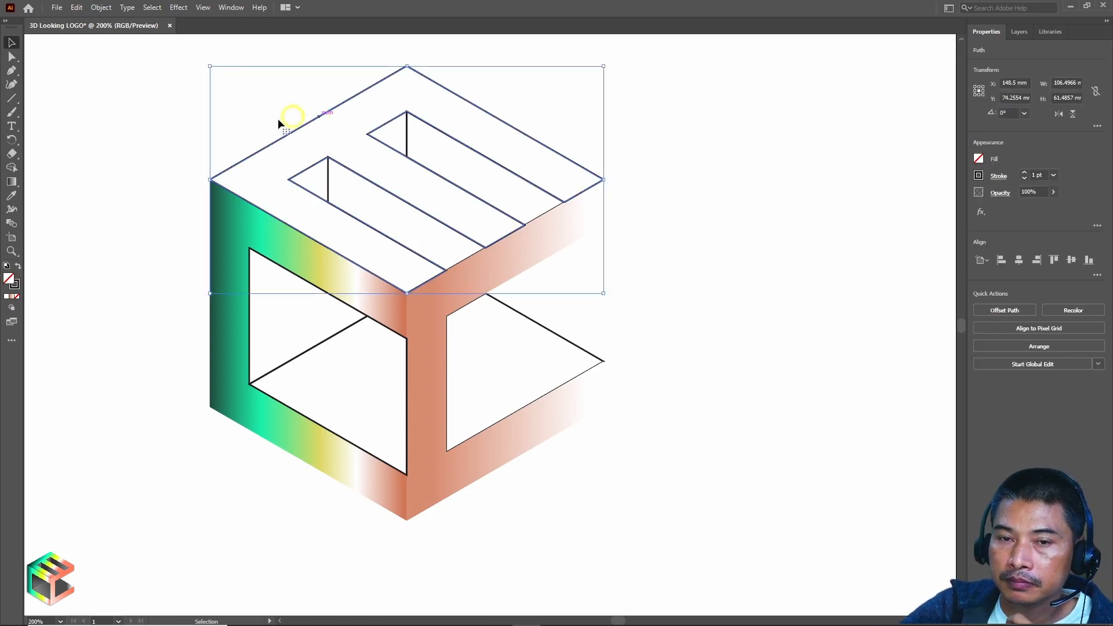
{"action": "left_click", "coordinate": [7, 298]}
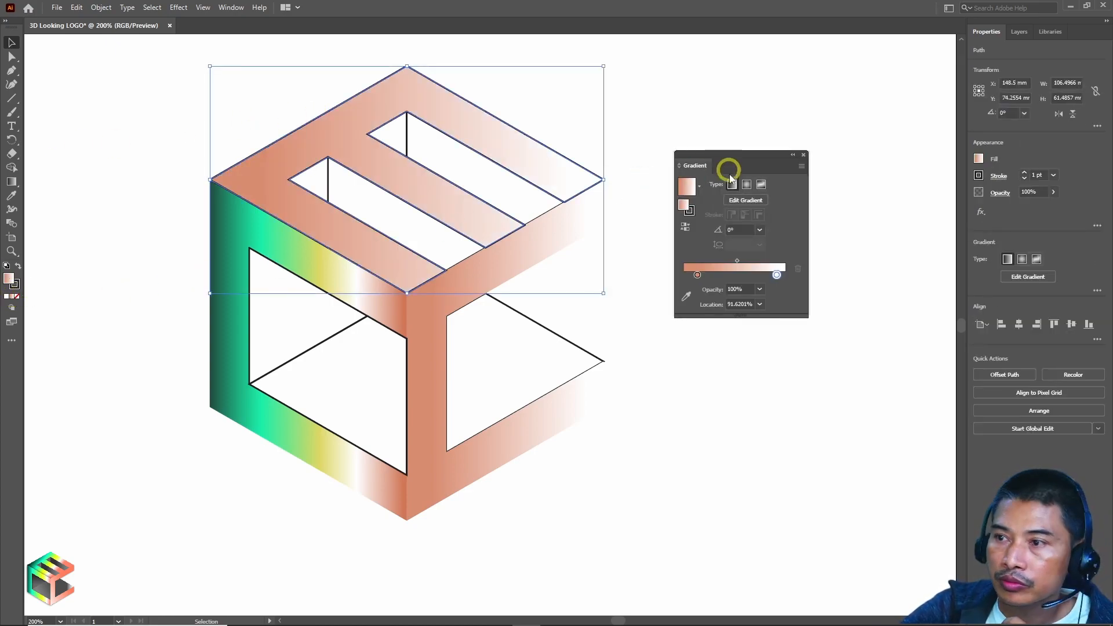
{"action": "left_click", "coordinate": [699, 188]}
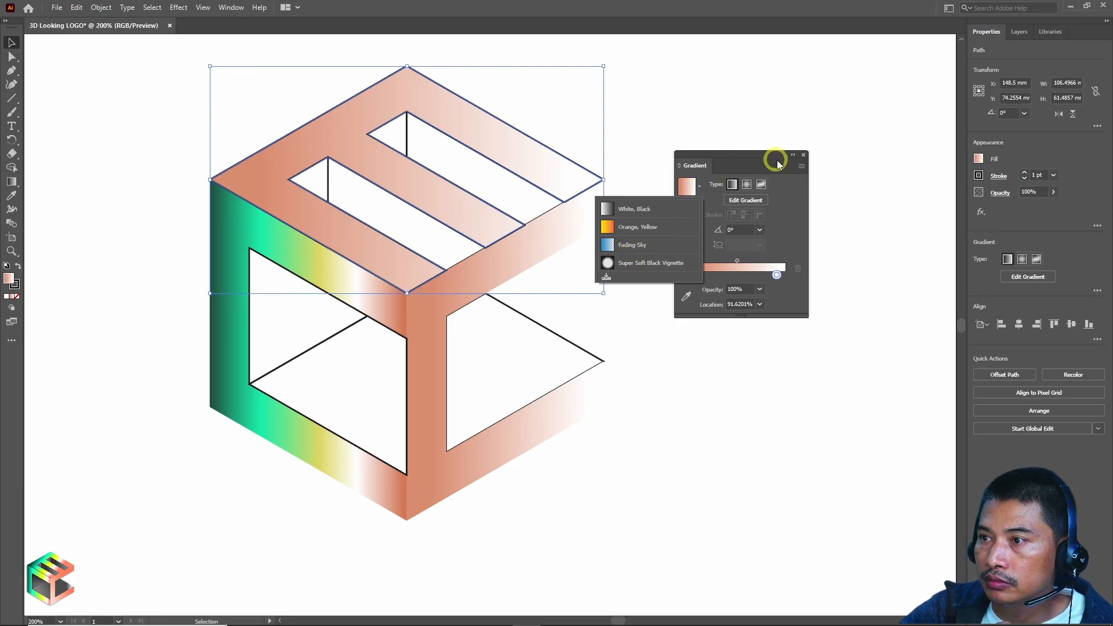
{"action": "left_click", "coordinate": [803, 155]}
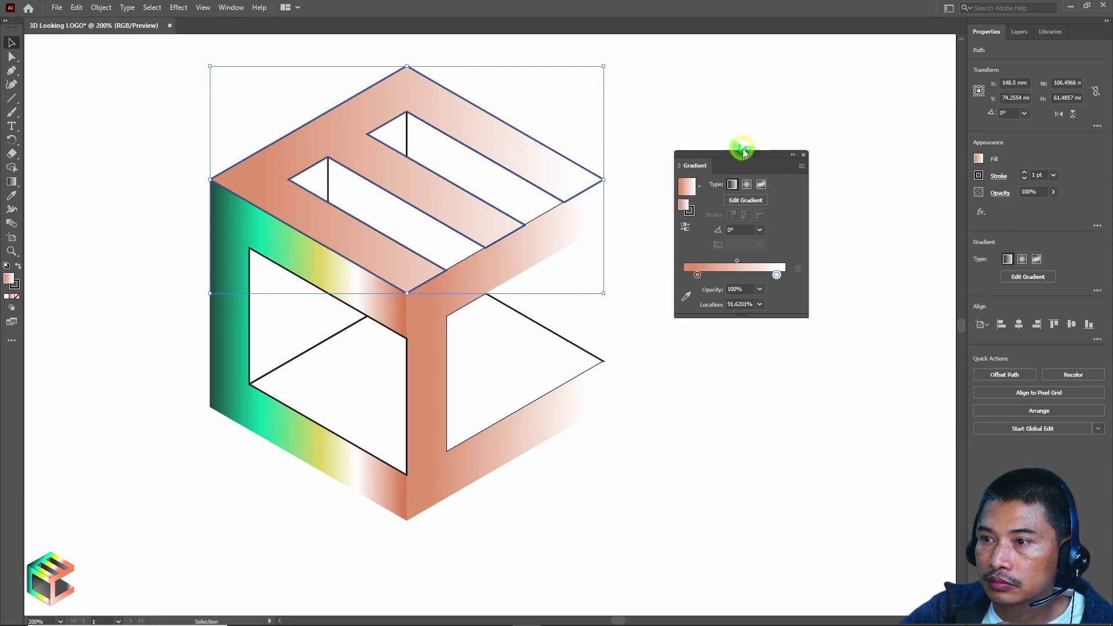
{"action": "left_click", "coordinate": [804, 155]}
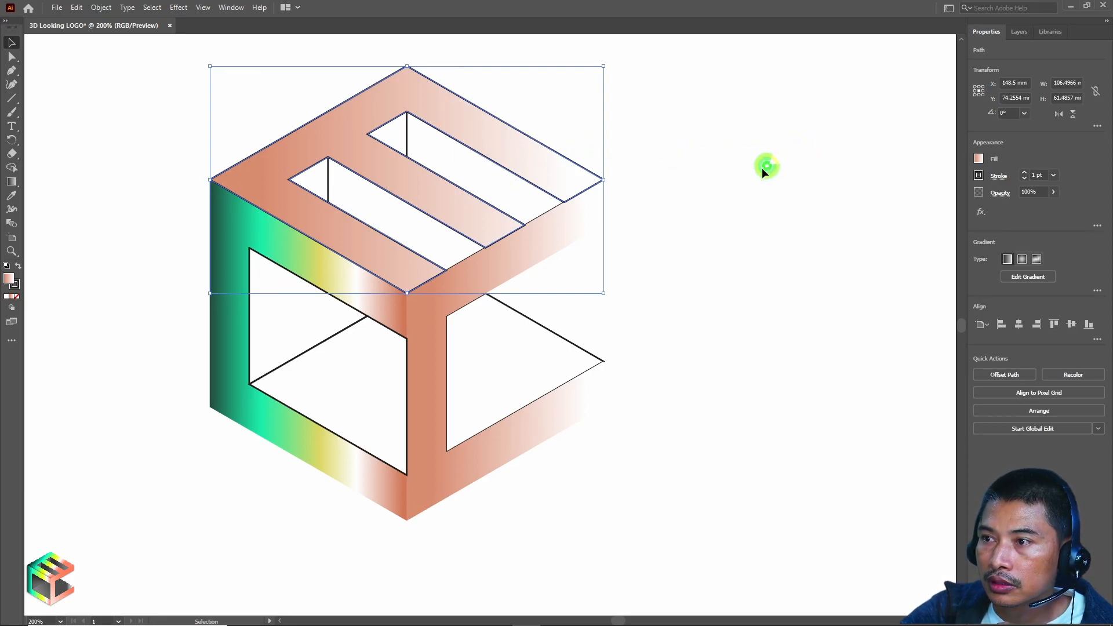
{"action": "left_click", "coordinate": [12, 196]}
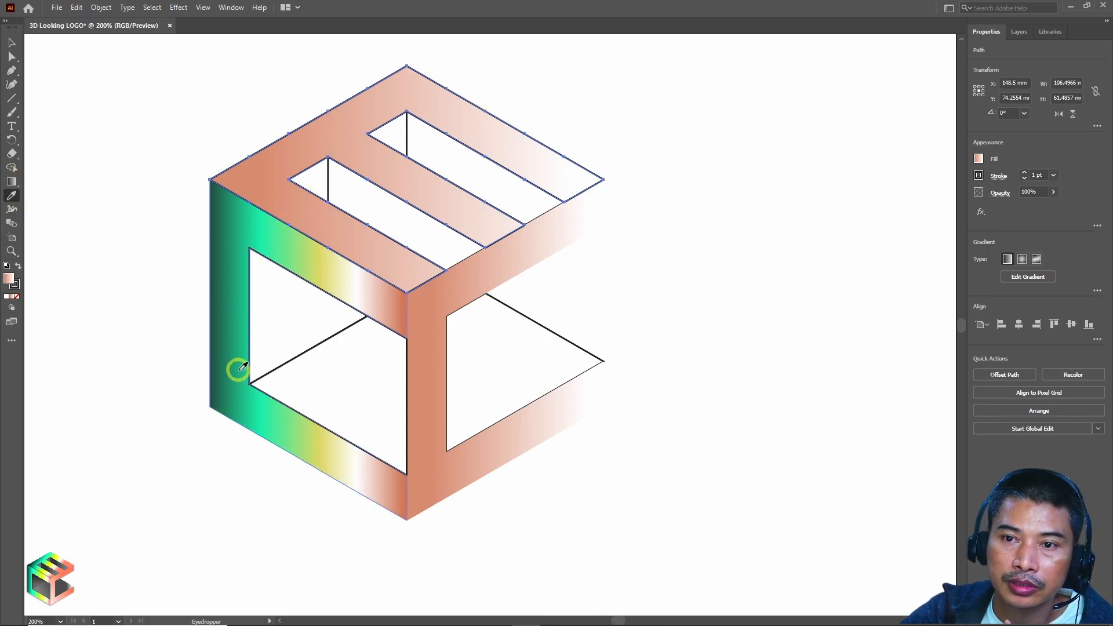
{"action": "left_click", "coordinate": [241, 332]}
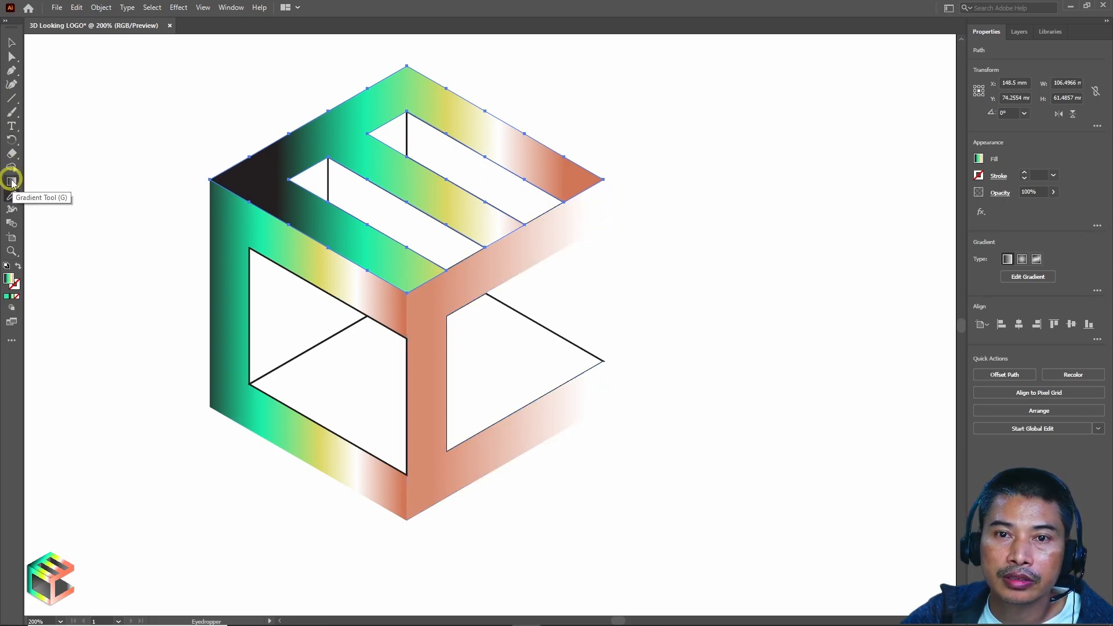
Redraw the top face's gradient as a diagonal line along its middle arm, extending beyond both the back-left and front-right edges.
{"action": "left_click", "coordinate": [12, 181]}
{"action": "mouse_move", "coordinate": [287, 88]}
{"action": "left_mouse_down"}
{"action": "mouse_move", "coordinate": [556, 294]}
{"action": "mouse_move", "coordinate": [584, 284]}
{"action": "mouse_move", "coordinate": [522, 246]}
{"action": "mouse_move", "coordinate": [518, 231]}
{"action": "left_mouse_up"}
{"action": "left_click_drag", "start_coordinate": [323, 126], "coordinate": [267, 91]}
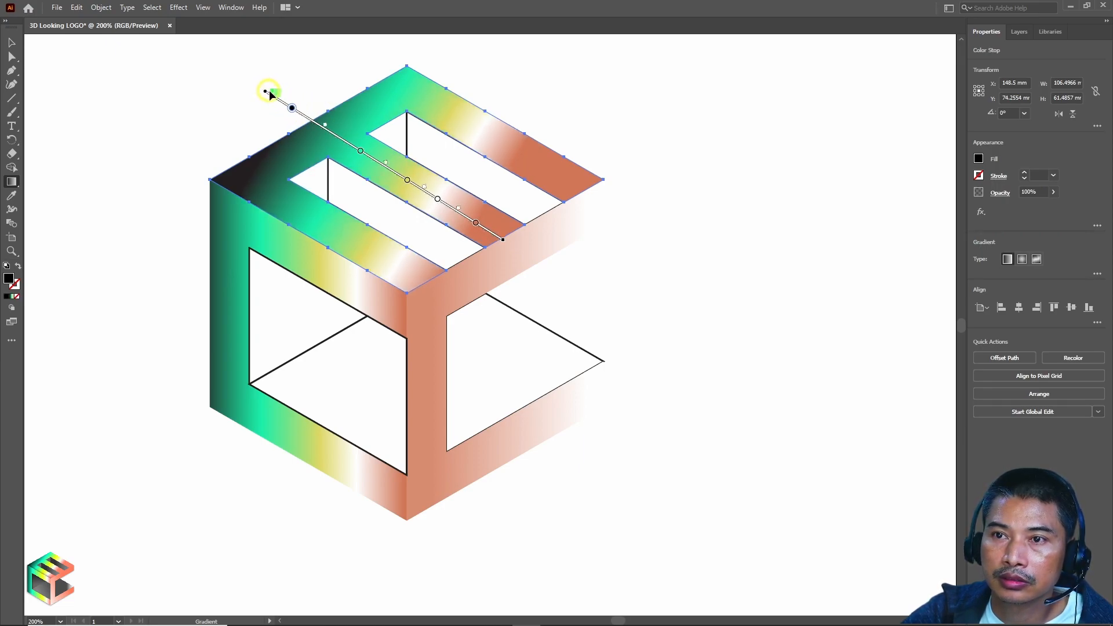
{"action": "left_click_drag", "start_coordinate": [502, 239], "coordinate": [519, 251]}
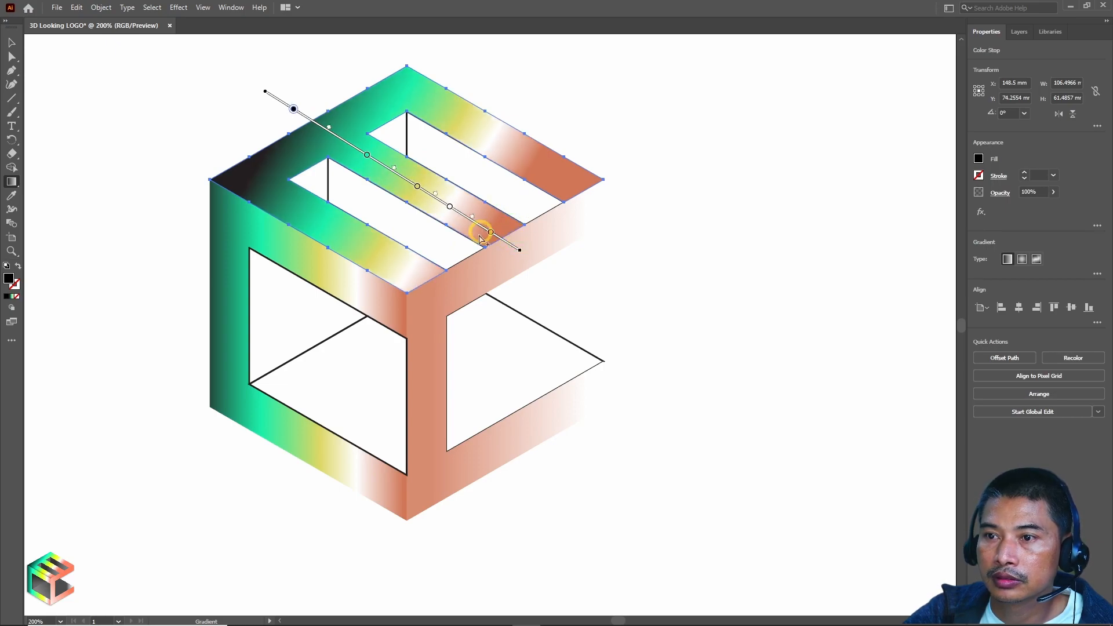
Reposition the top face's gradient stops, placing yellow and white along the middle arm, orange near its front end and green slightly further back.
{"action": "left_click_drag", "start_coordinate": [450, 209], "coordinate": [406, 192]}
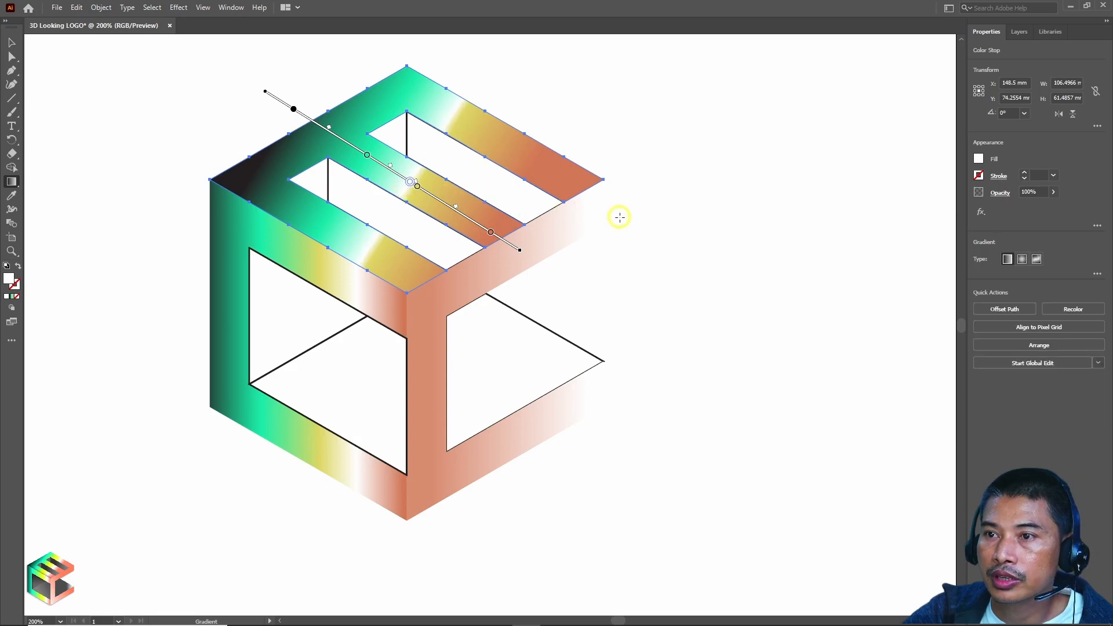
{"action": "double_click", "coordinate": [417, 186]}
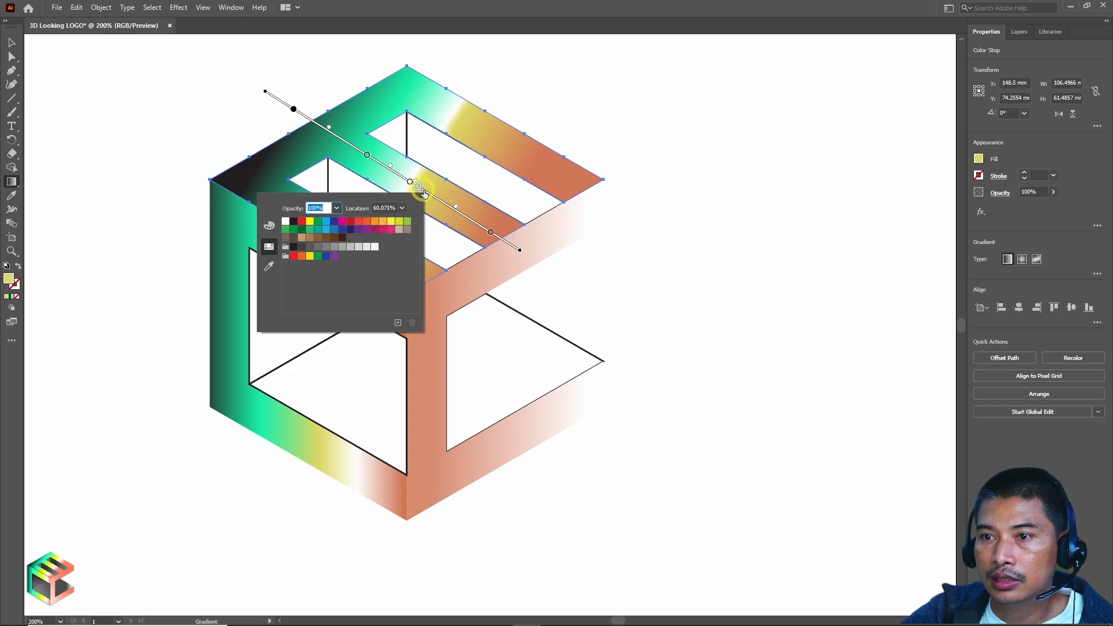
{"action": "left_click", "coordinate": [418, 185]}
{"action": "mouse_move", "coordinate": [417, 186]}
{"action": "left_mouse_down"}
{"action": "mouse_move", "coordinate": [399, 174]}
{"action": "mouse_move", "coordinate": [438, 201]}
{"action": "left_mouse_up"}
{"action": "left_click_drag", "start_coordinate": [491, 232], "coordinate": [501, 239]}
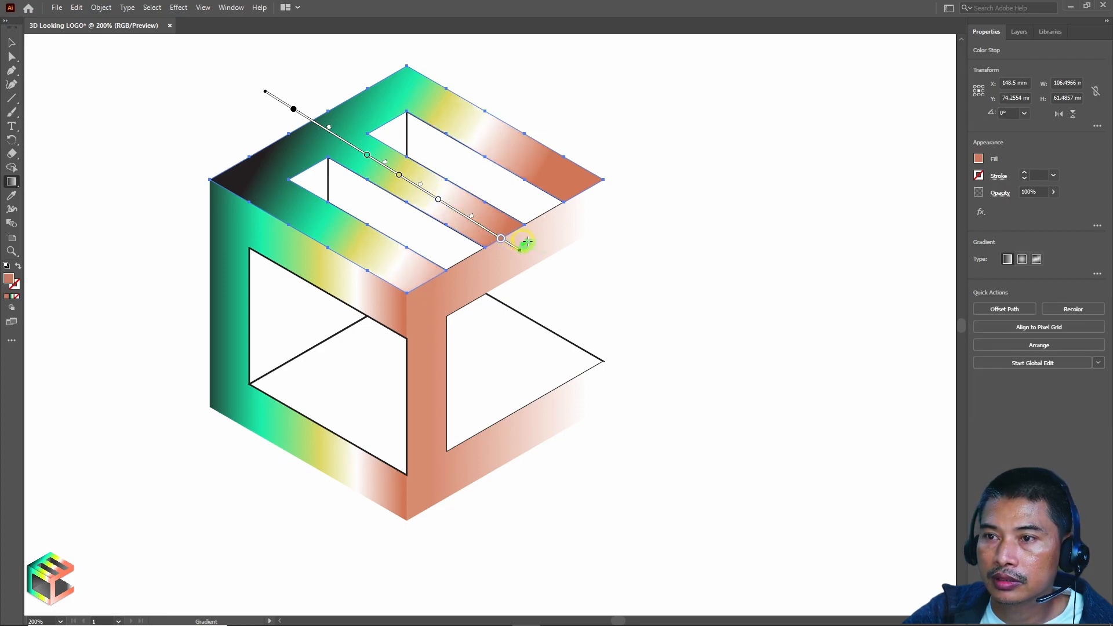
{"action": "left_click_drag", "start_coordinate": [366, 155], "coordinate": [321, 123]}
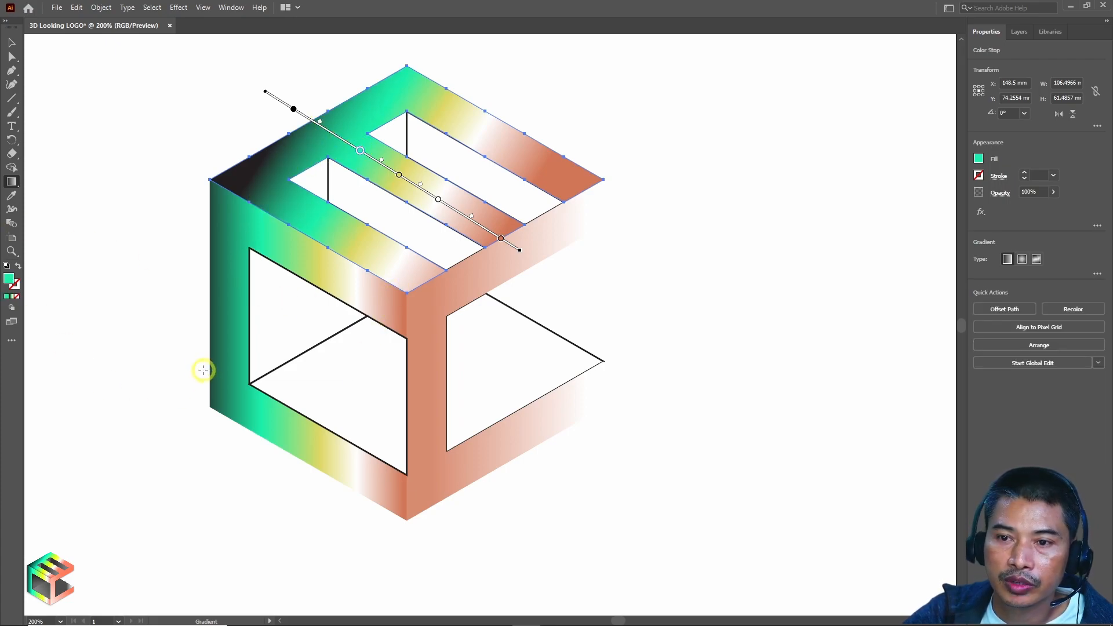
Move the white stop of the left C-shaped face's gradient slightly closer to its orange stop.
{"action": "key", "text": "v"}
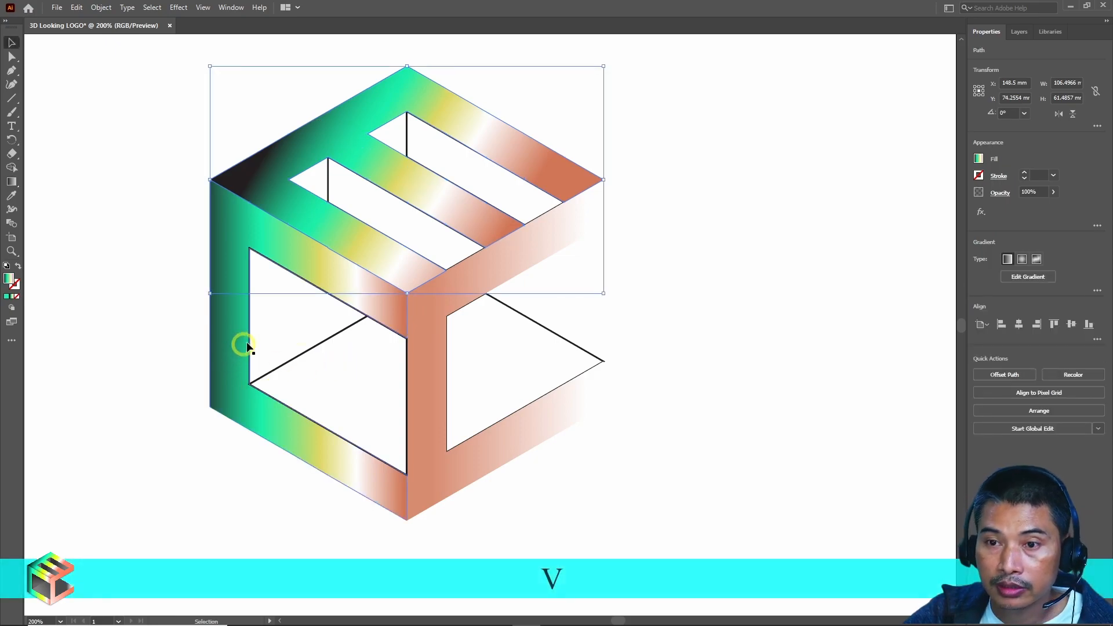
{"action": "left_click", "coordinate": [237, 339]}
{"action": "left_click", "coordinate": [224, 338]}
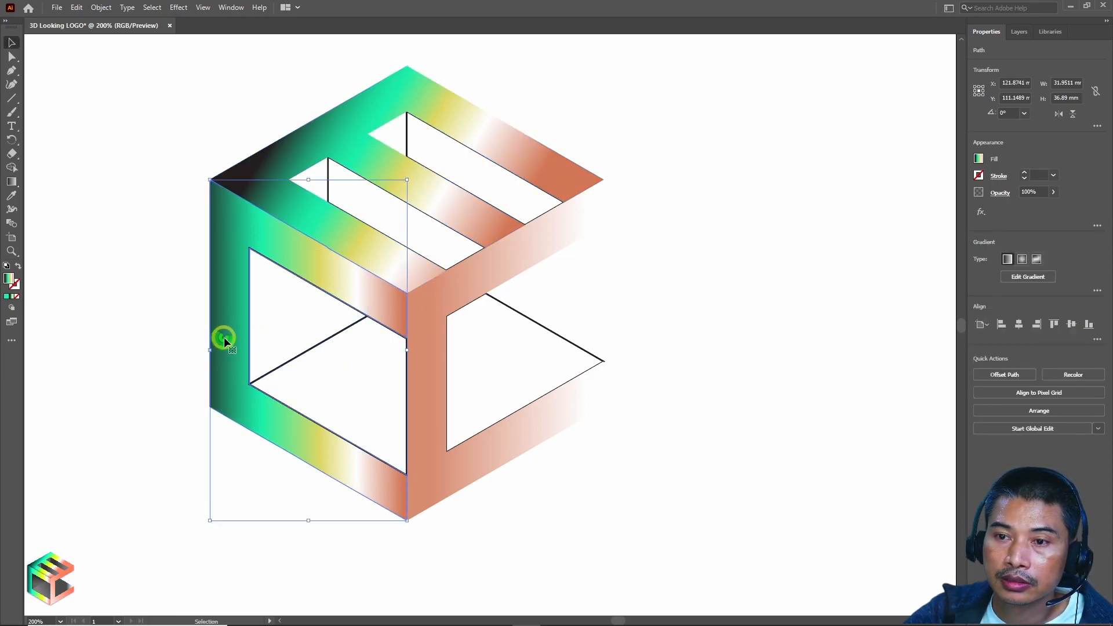
{"action": "left_click", "coordinate": [11, 181]}
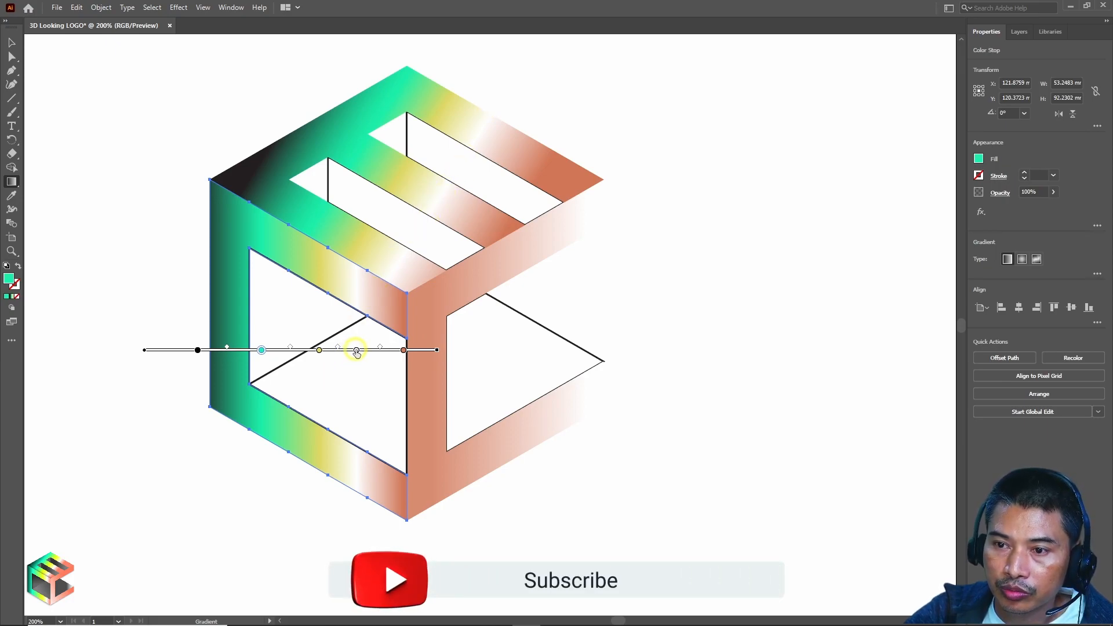
{"action": "left_click_drag", "start_coordinate": [357, 351], "coordinate": [365, 351]}
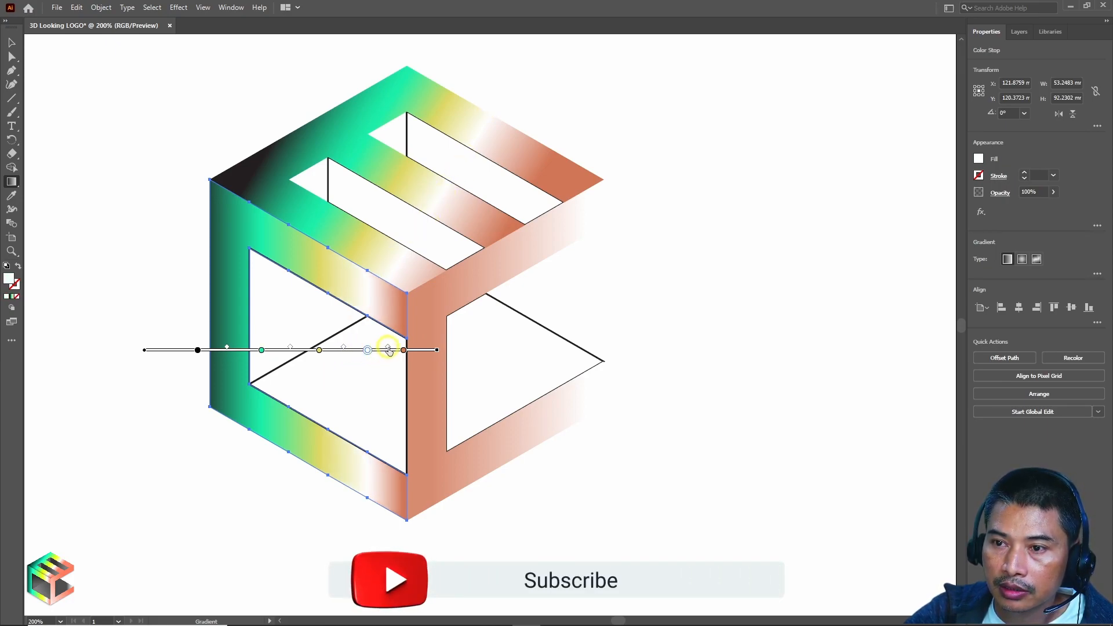
{"action": "left_click_drag", "start_coordinate": [367, 350], "coordinate": [377, 352]}
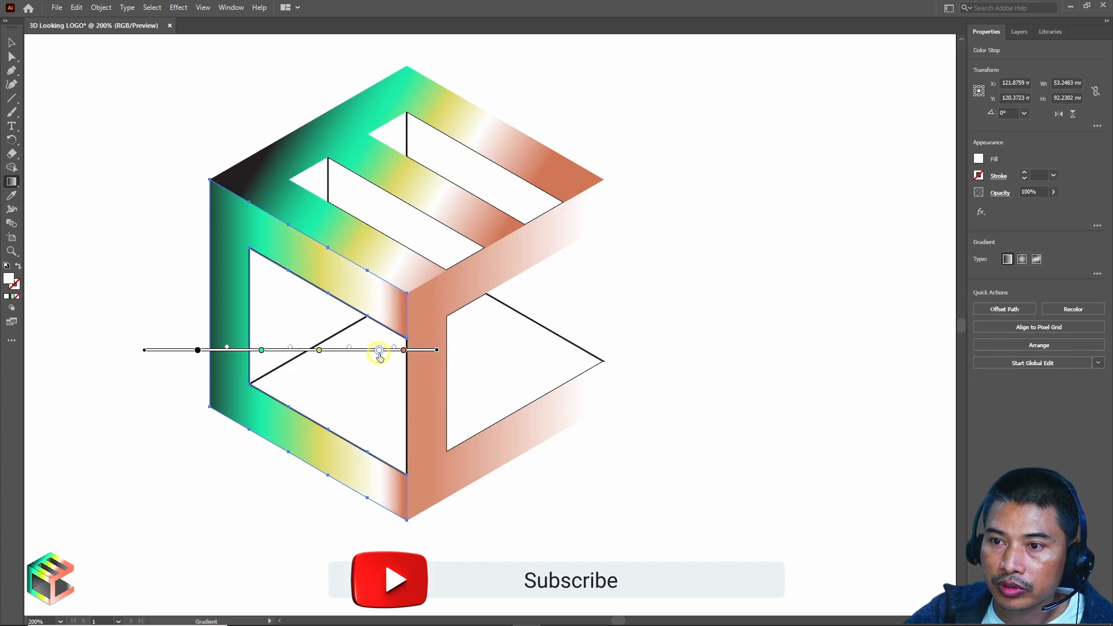
{"action": "left_click", "coordinate": [640, 241]}
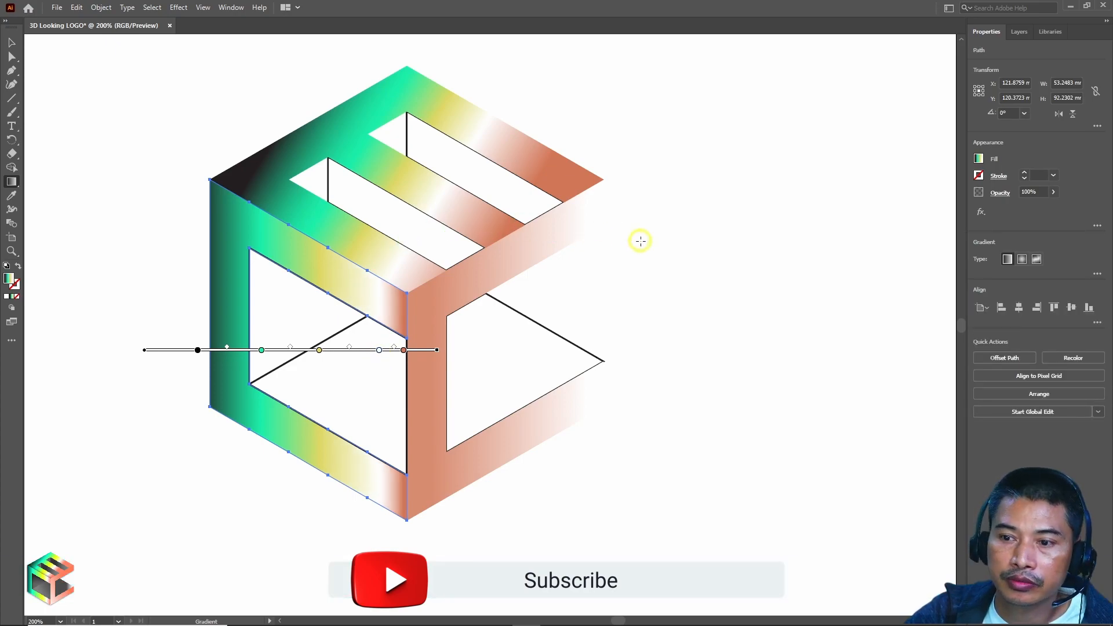
{"action": "left_click_drag", "start_coordinate": [378, 351], "coordinate": [368, 350]}
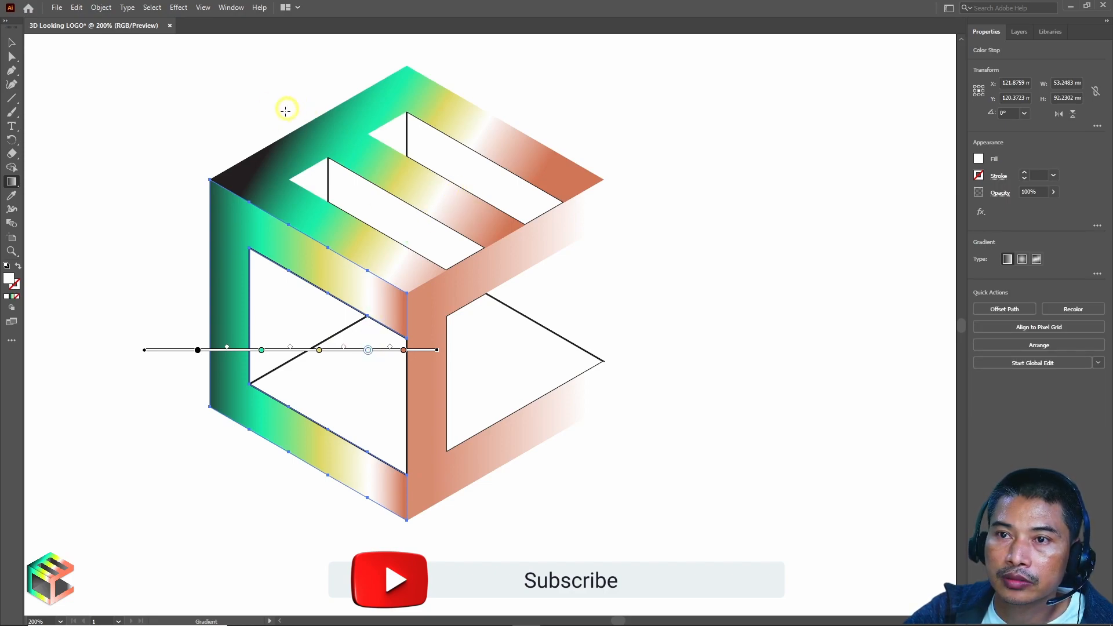
Move the white stop of the E-shaped top face's gradient slightly closer to the yellow stop and deselect the face.
{"action": "key", "text": "v"}
{"action": "left_click", "coordinate": [316, 154]}
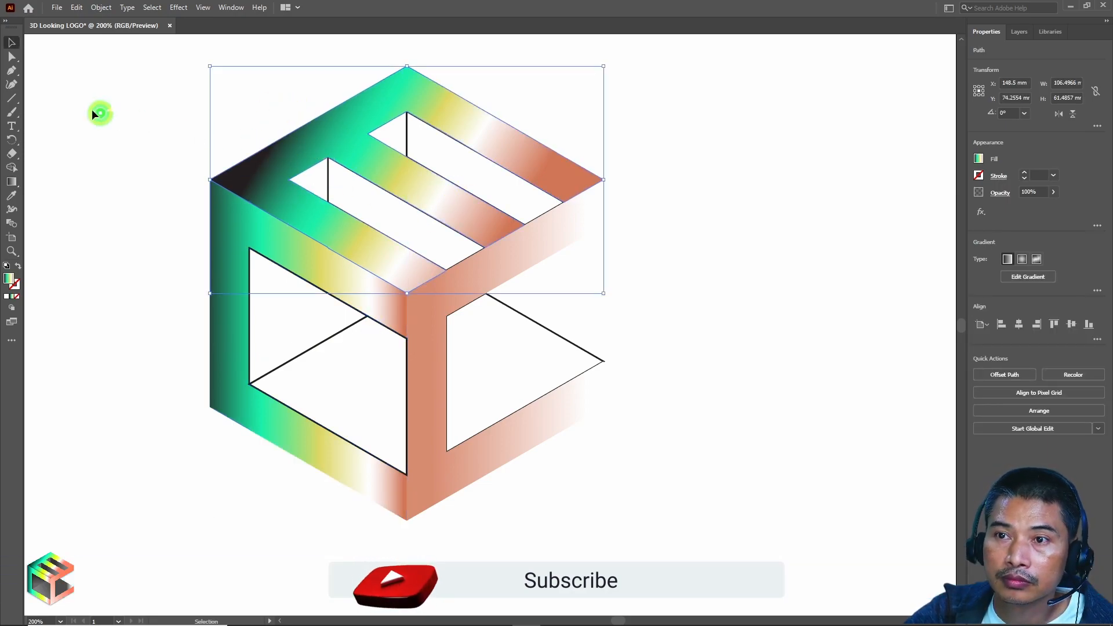
{"action": "left_click", "coordinate": [11, 181]}
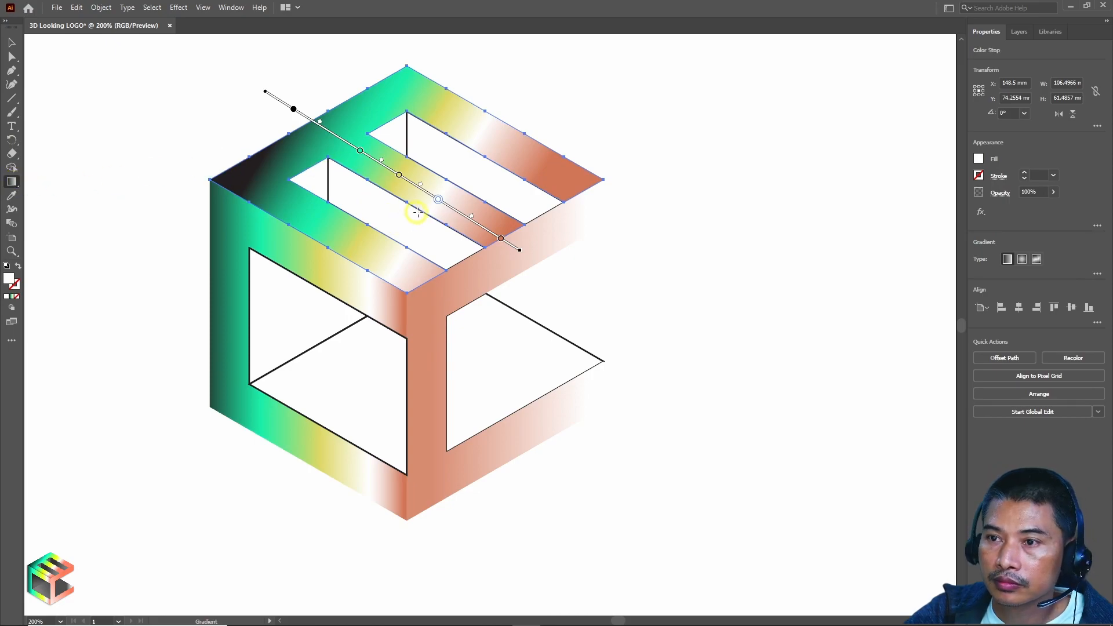
{"action": "left_click_drag", "start_coordinate": [437, 200], "coordinate": [433, 198]}
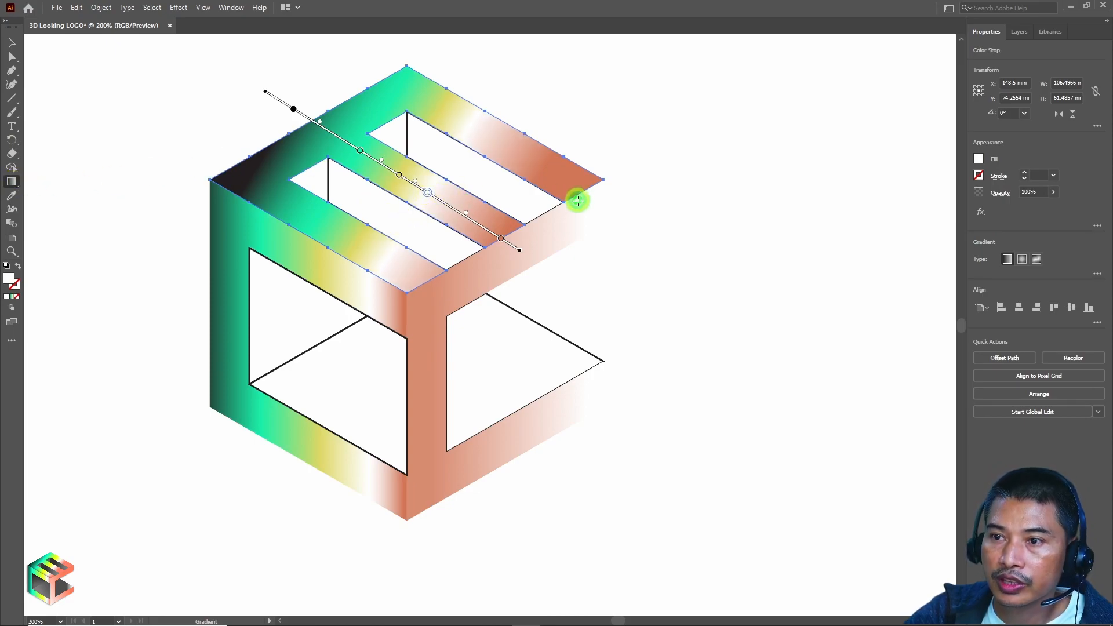
{"action": "left_click", "coordinate": [425, 191]}
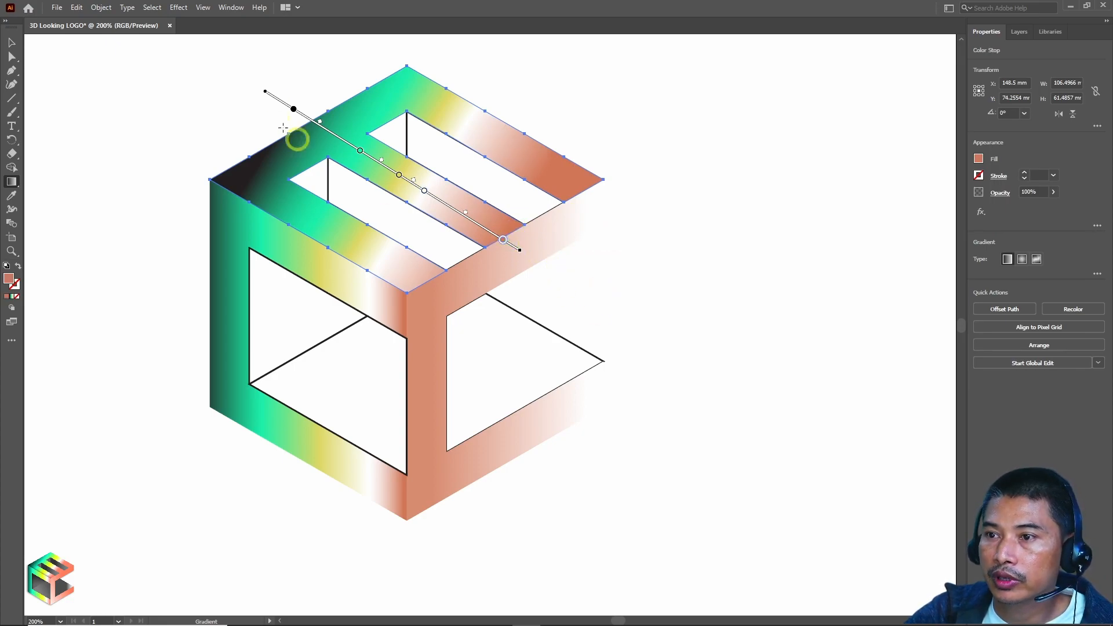
{"action": "key", "text": "v"}
{"action": "left_click", "coordinate": [707, 284]}
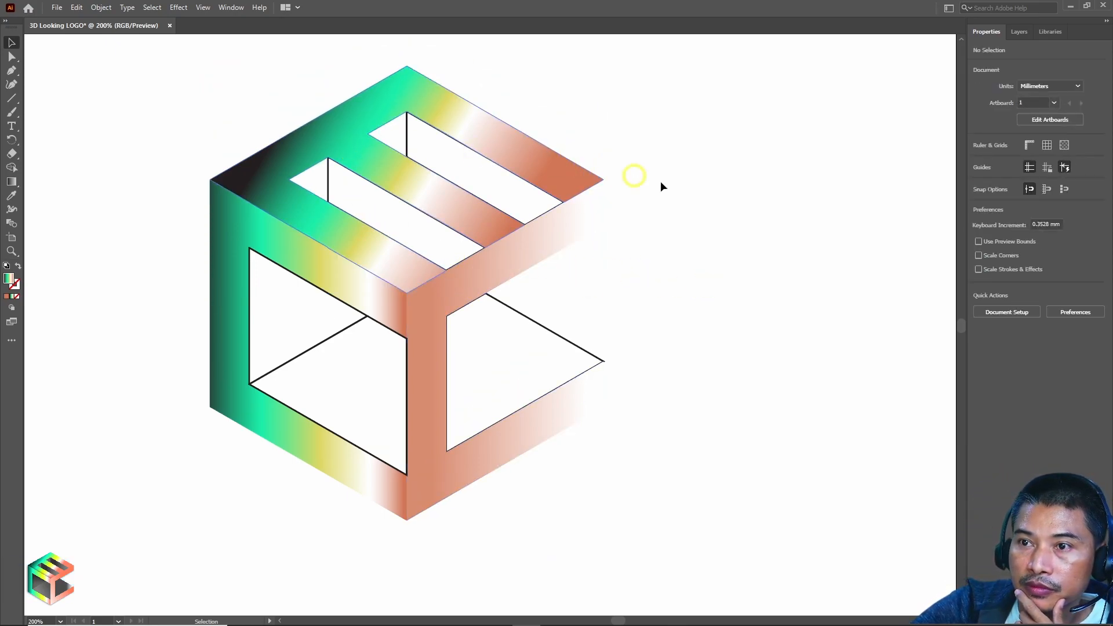
Redraw the right C-shaped face's gradient as a diagonal line parallel to its arms, extending beyond both the front edge and the outer end.
{"action": "left_click", "coordinate": [548, 239]}
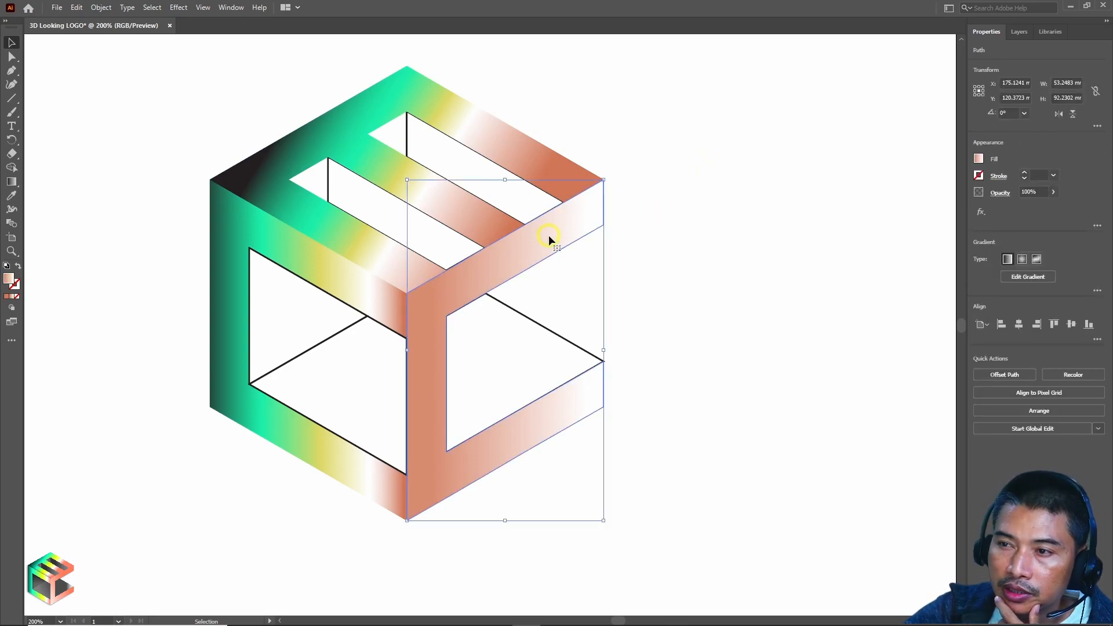
{"action": "left_click", "coordinate": [771, 308]}
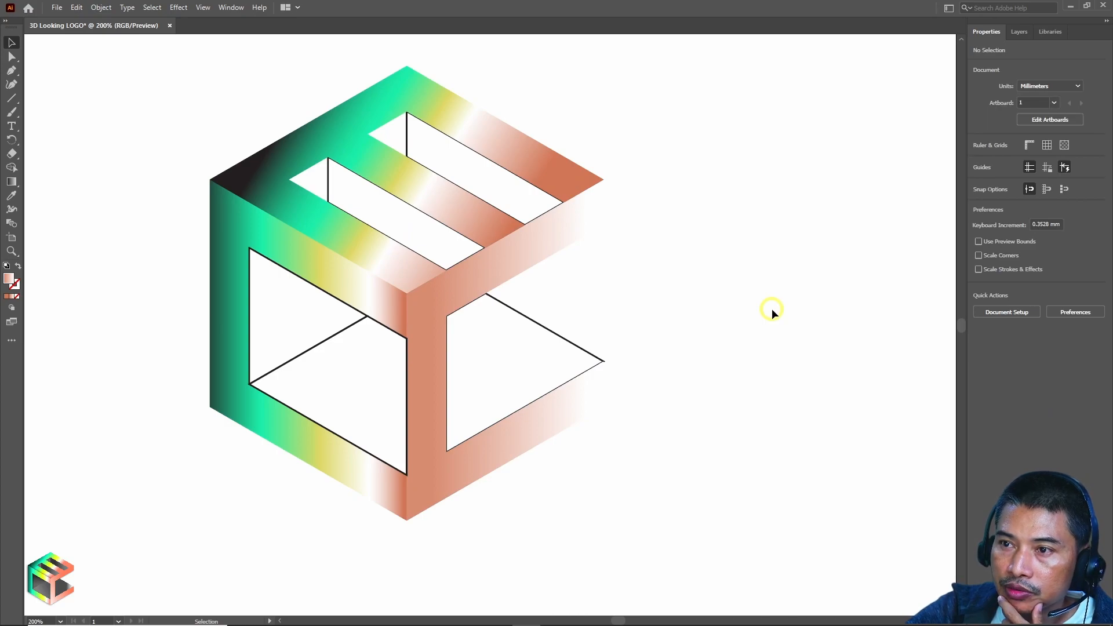
{"action": "left_click", "coordinate": [540, 249]}
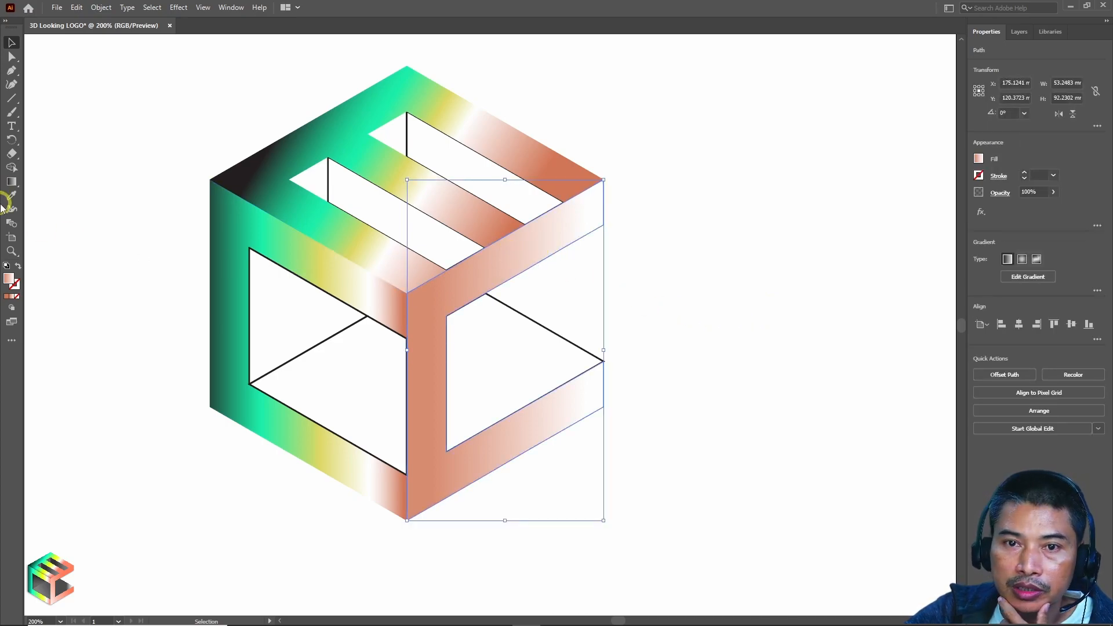
{"action": "left_click", "coordinate": [10, 184]}
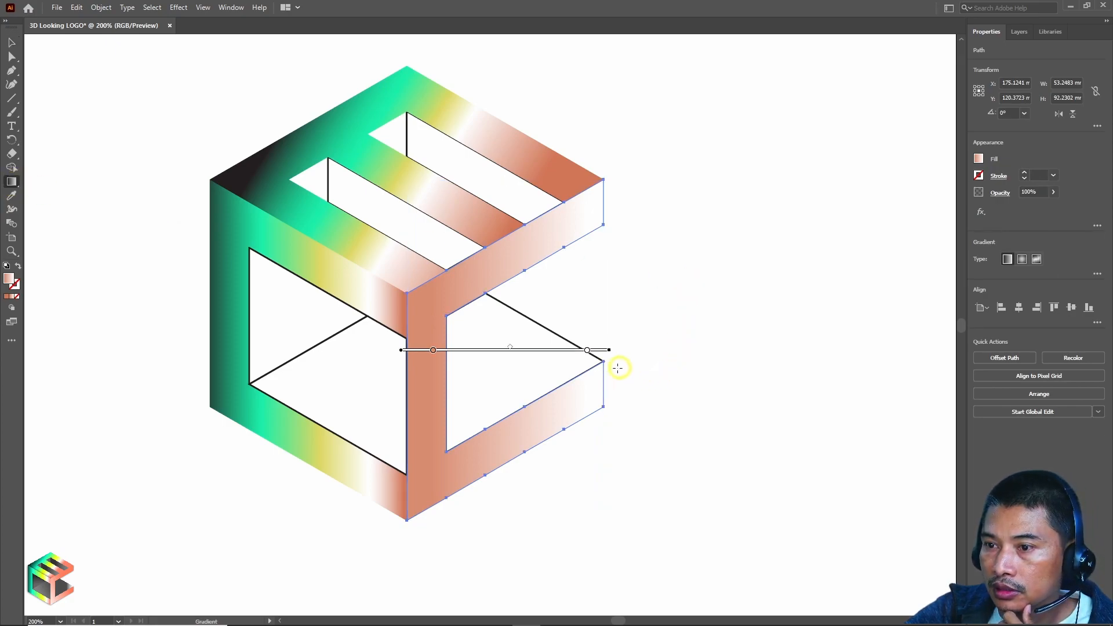
{"action": "mouse_move", "coordinate": [376, 424]}
{"action": "left_mouse_down"}
{"action": "mouse_move", "coordinate": [691, 236]}
{"action": "mouse_move", "coordinate": [677, 249]}
{"action": "left_mouse_up"}
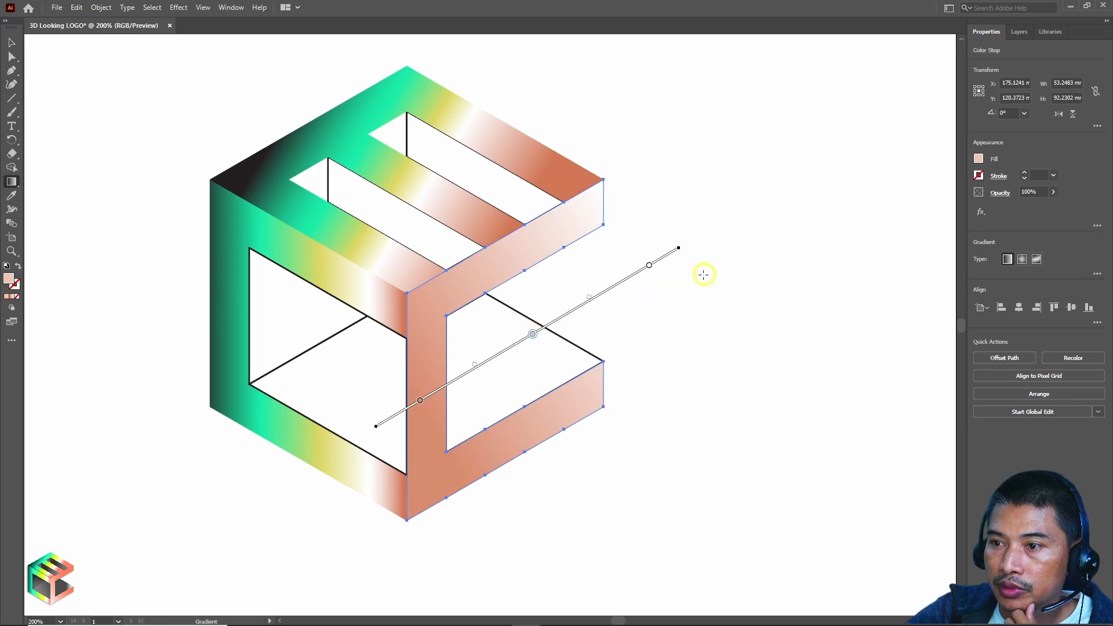
Place a middle stop at about 55% on the right face's gradient and recolour it near-white, sampled from the upper arm's outer end.
{"action": "left_click", "coordinate": [542, 329]}
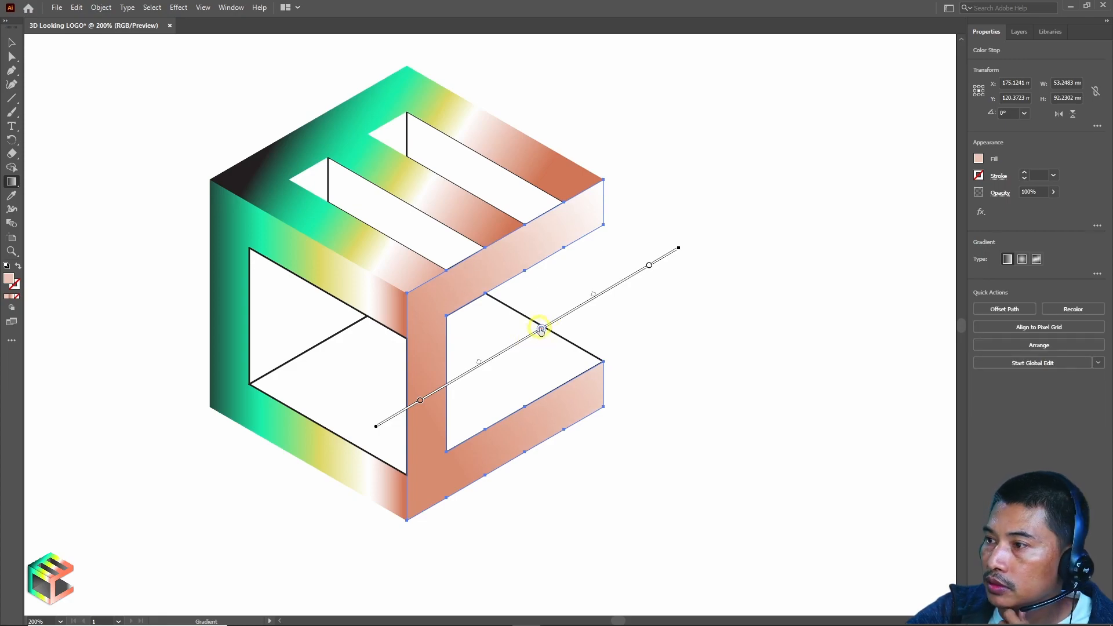
{"action": "double_click", "coordinate": [540, 329]}
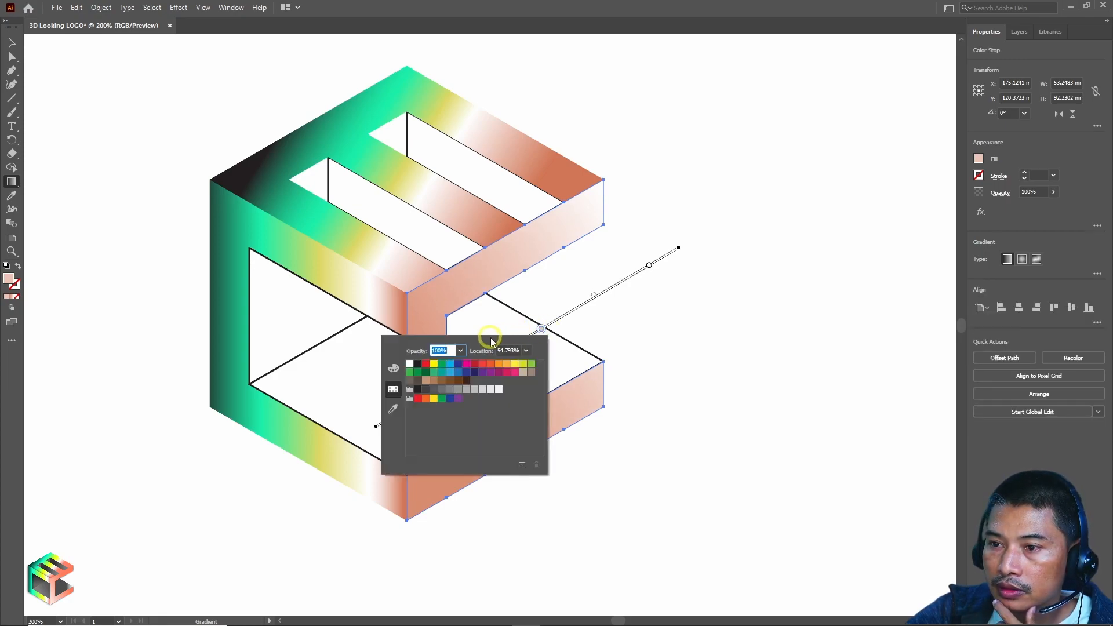
{"action": "left_click", "coordinate": [392, 408]}
{"action": "left_click", "coordinate": [592, 214]}
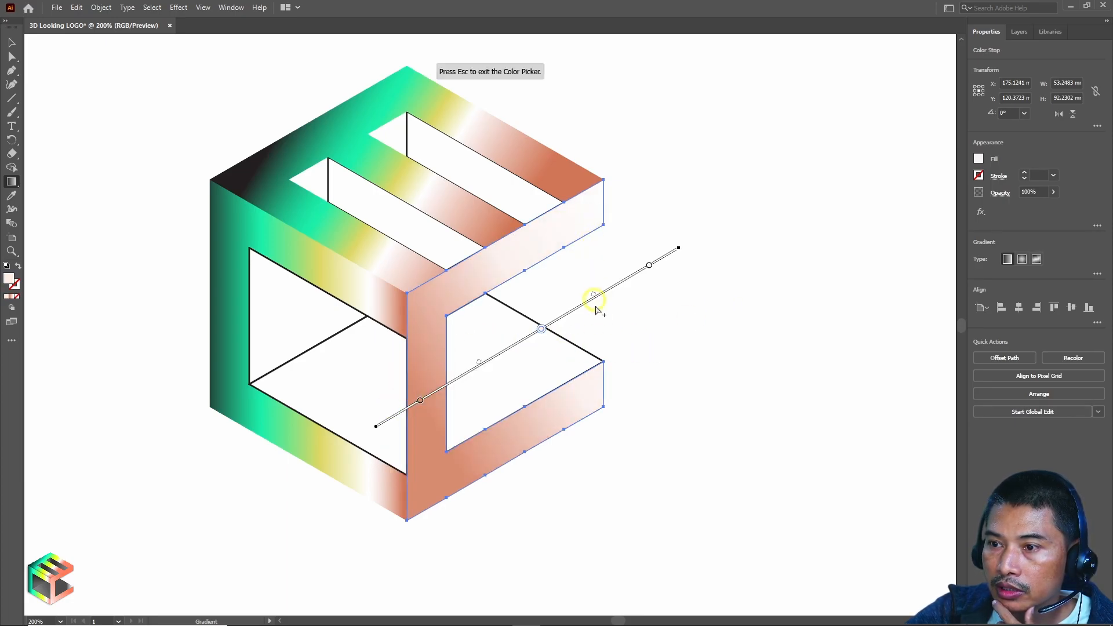
Recolour the outer end stop of the right face's gradient with the orange sampled from its vertical bar, and deselect the face.
{"action": "double_click", "coordinate": [650, 265]}
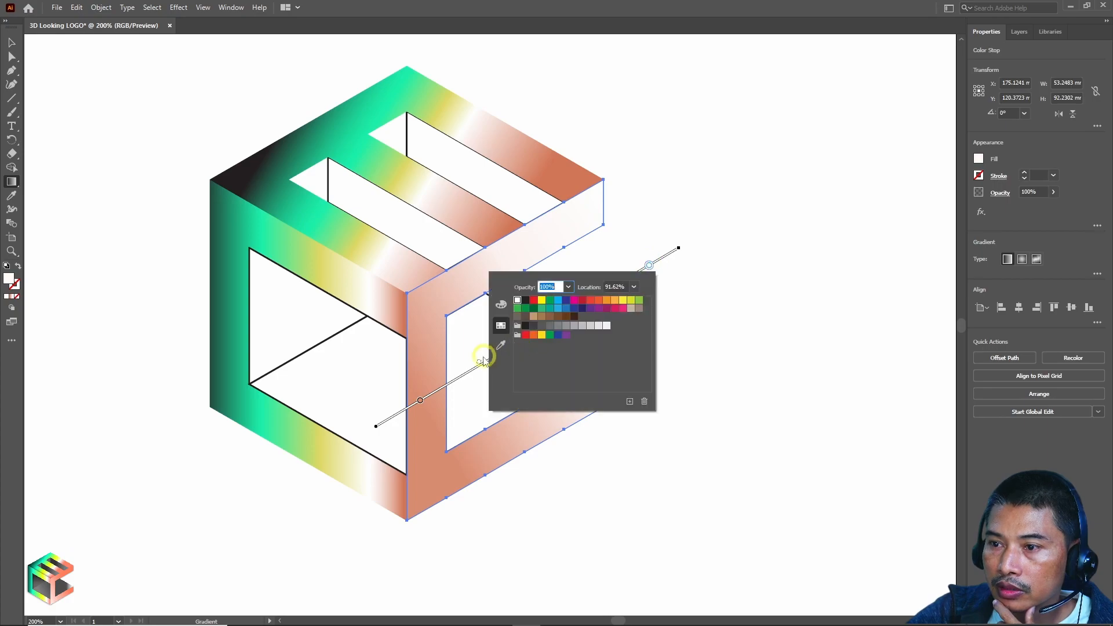
{"action": "left_click", "coordinate": [500, 344]}
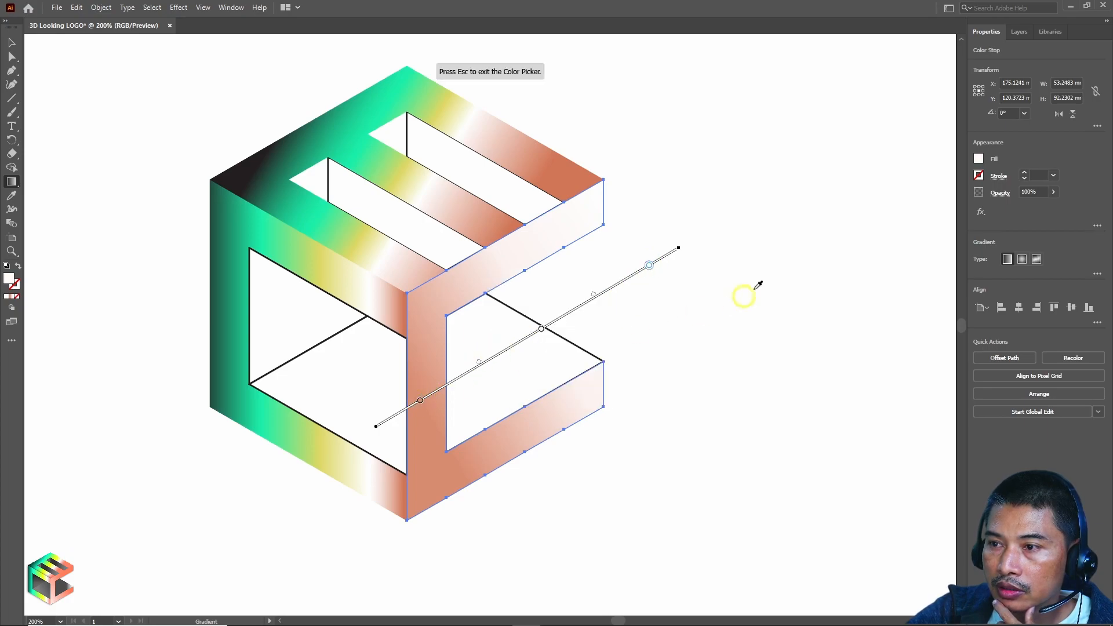
{"action": "key", "text": "Escape"}
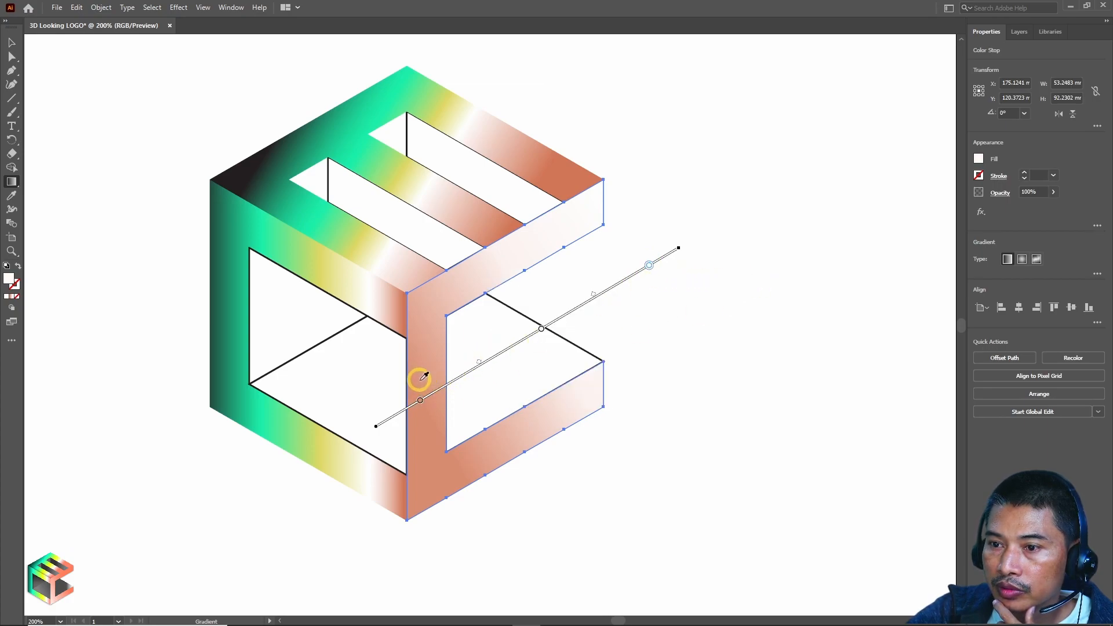
{"action": "left_click", "coordinate": [422, 417]}
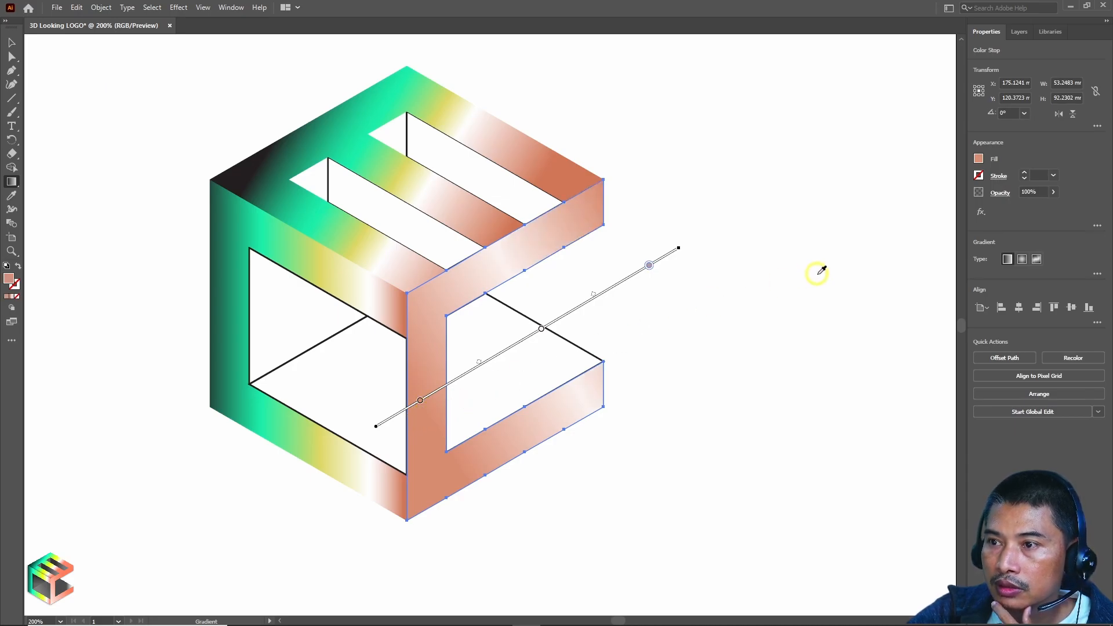
{"action": "key", "text": "v"}
{"action": "left_click", "coordinate": [764, 258]}
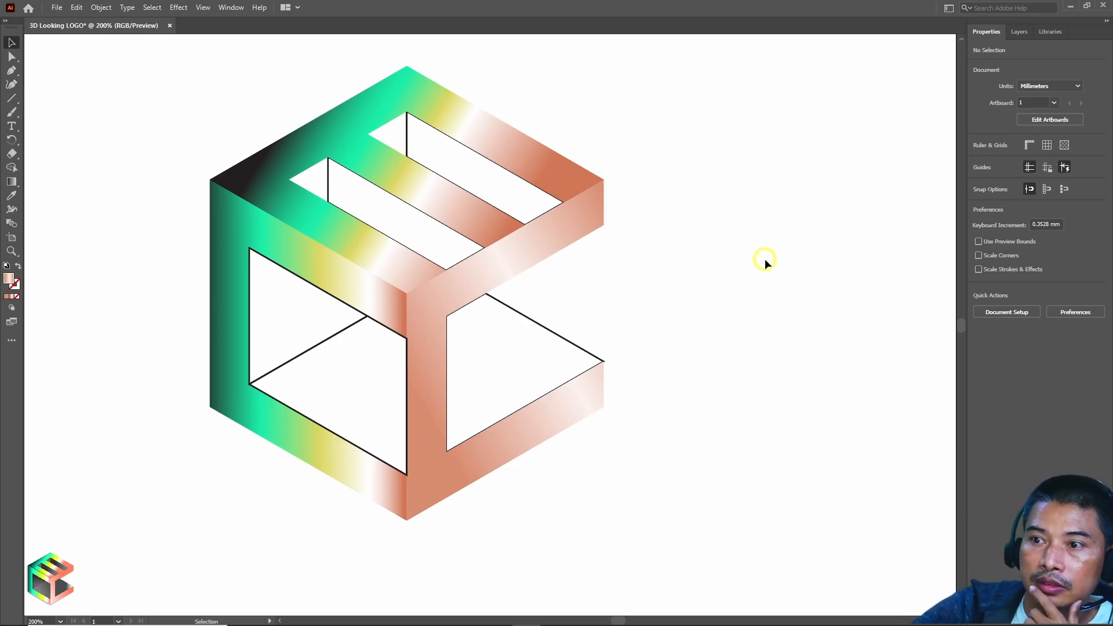
{"action": "scroll", "coordinate": [647, 294], "scroll_direction": "down", "scroll_amount": 2}
{"action": "scroll", "coordinate": [656, 297], "scroll_direction": "up", "scroll_amount": 3}
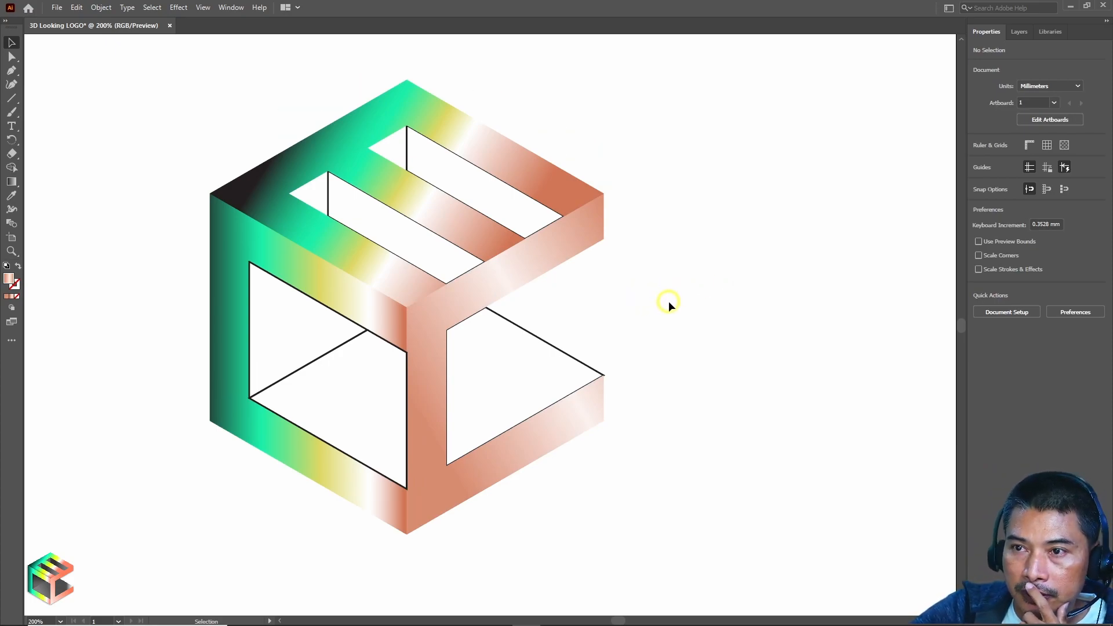
{"action": "scroll", "coordinate": [696, 285], "scroll_direction": "up", "scroll_amount": 1}
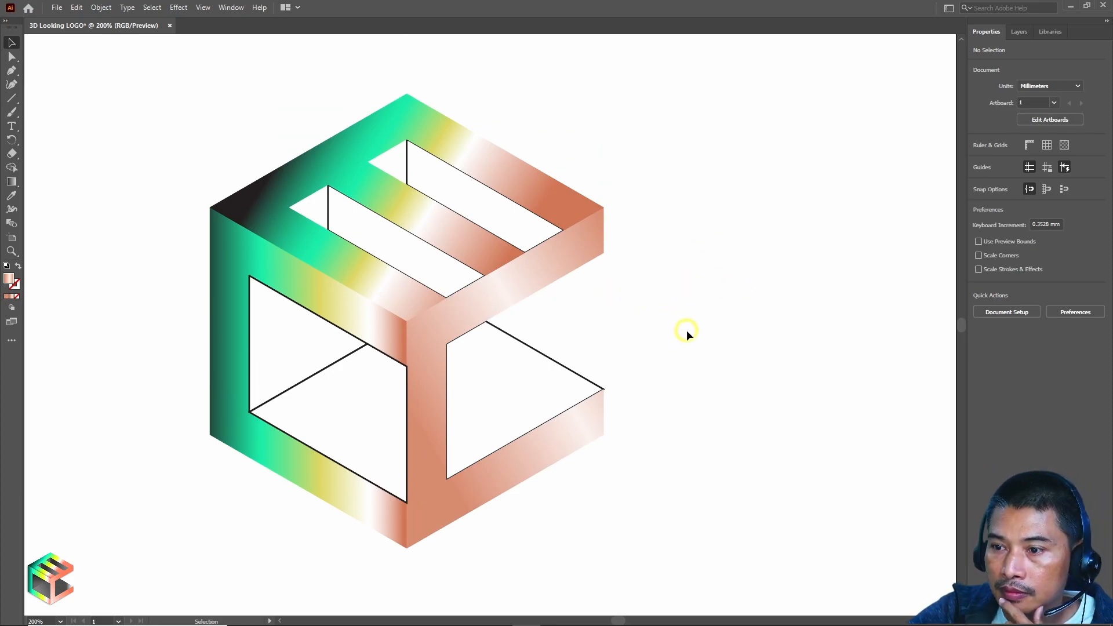
{"action": "scroll", "coordinate": [689, 331], "scroll_direction": "down", "scroll_amount": 1}
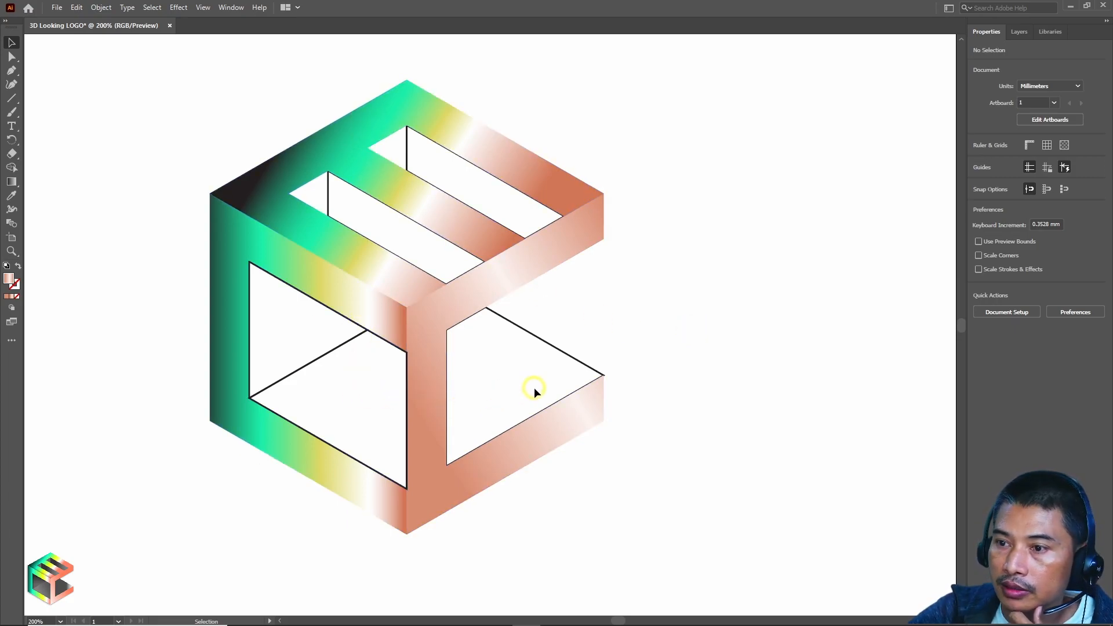
{"action": "left_click", "coordinate": [583, 381]}
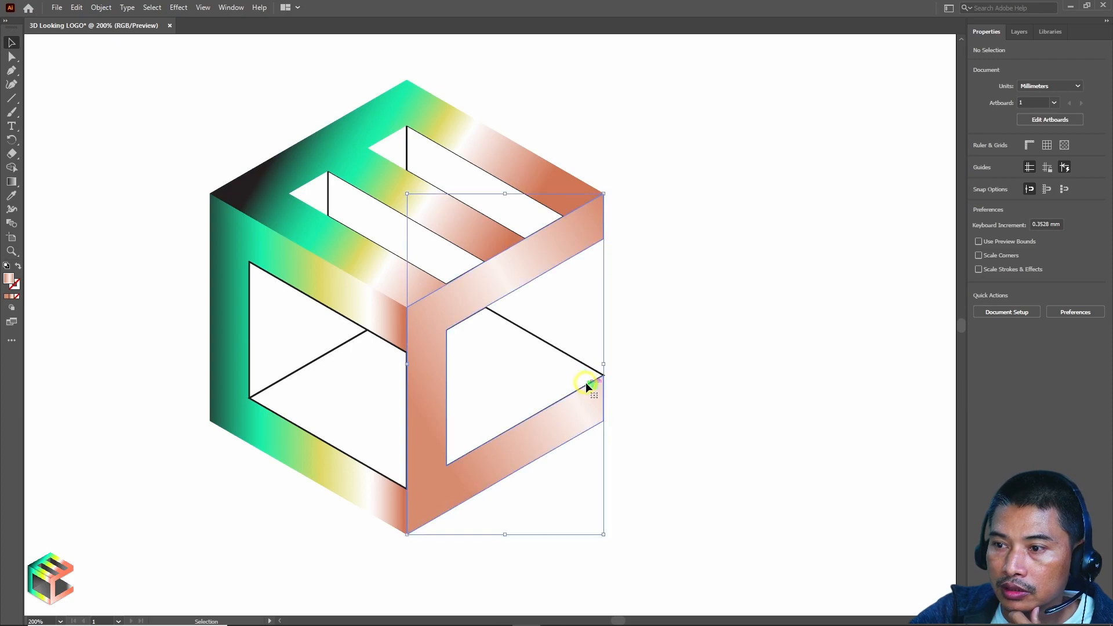
{"action": "left_click", "coordinate": [714, 340]}
{"action": "left_click", "coordinate": [540, 336]}
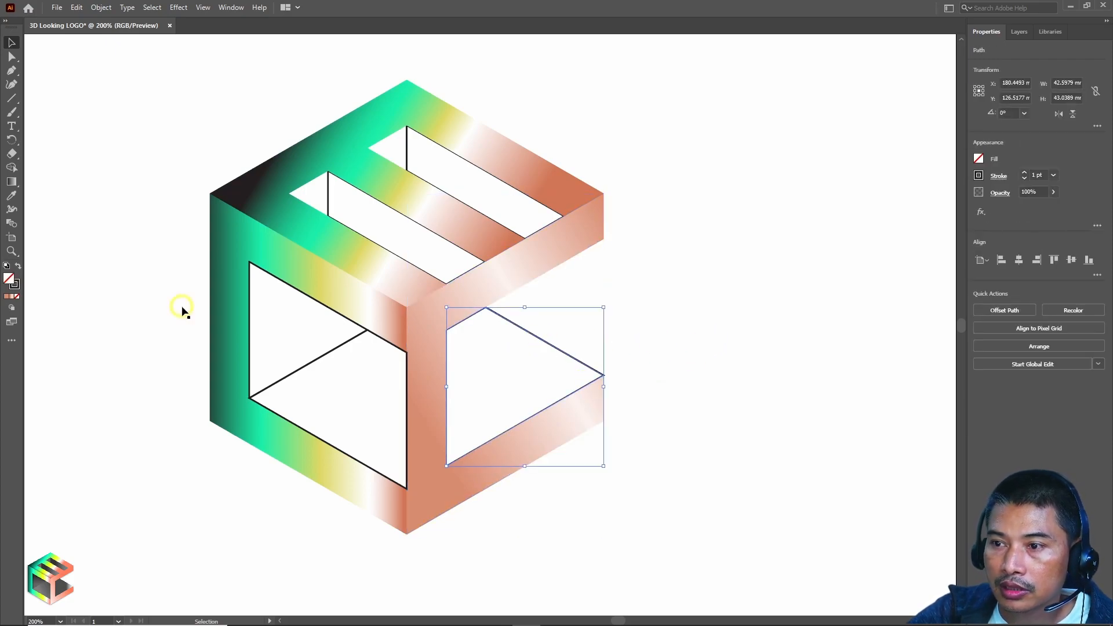
{"action": "left_click", "coordinate": [11, 295]}
{"action": "left_click", "coordinate": [699, 186]}
{"action": "left_click", "coordinate": [612, 209]}
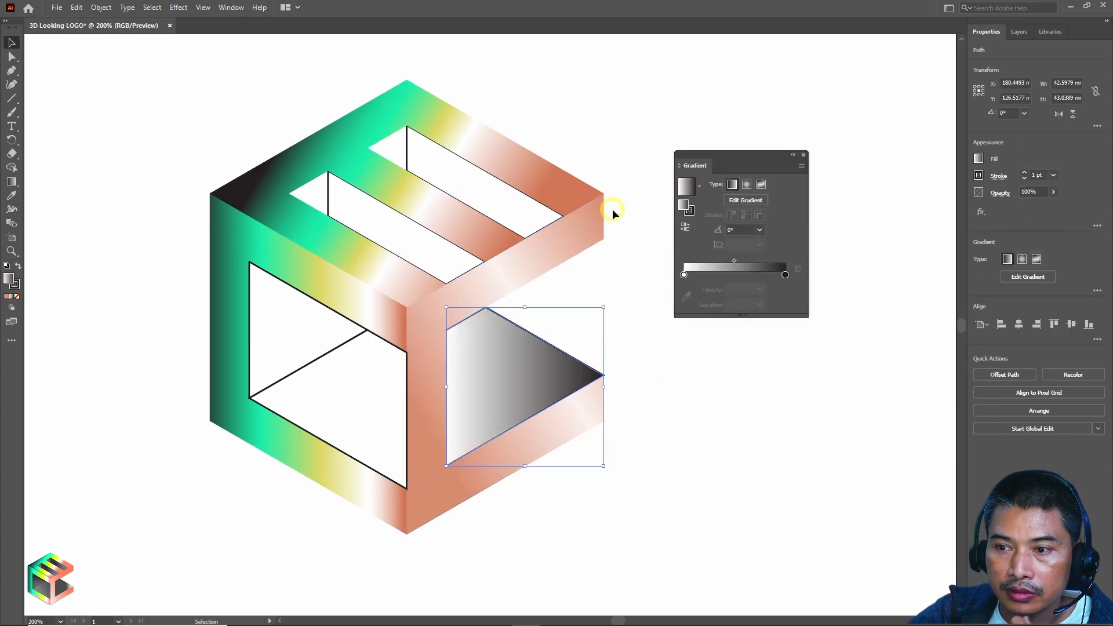
{"action": "left_click", "coordinate": [684, 228]}
{"action": "left_click", "coordinate": [12, 182]}
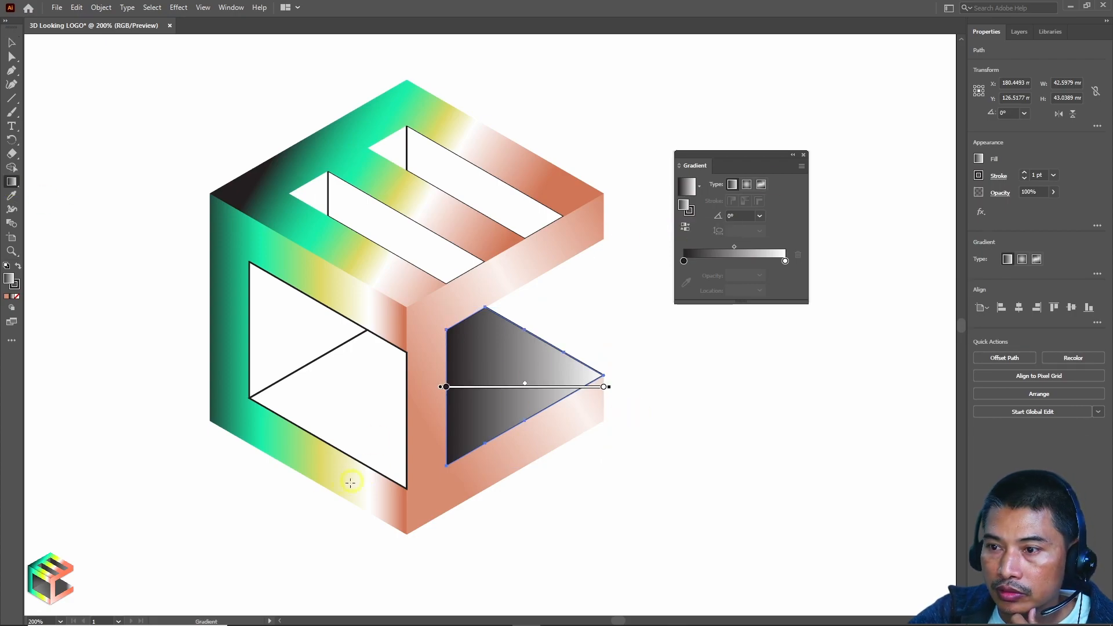
{"action": "left_click_drag", "start_coordinate": [327, 500], "coordinate": [581, 316]}
{"action": "key", "text": "Delete"}
{"action": "key", "text": "ctrl+z"}
{"action": "key", "text": "ctrl+z"}
{"action": "key", "text": "ctrl+z"}
{"action": "key", "text": "ctrl+z"}
{"action": "key", "text": "ctrl+z"}
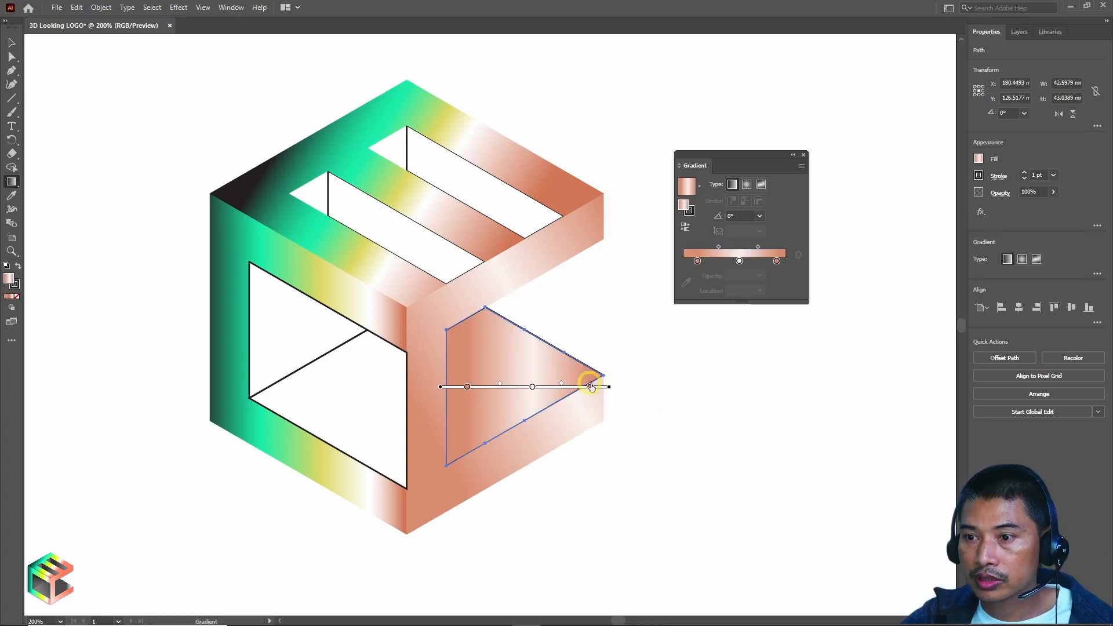
{"action": "left_click", "coordinate": [802, 155]}
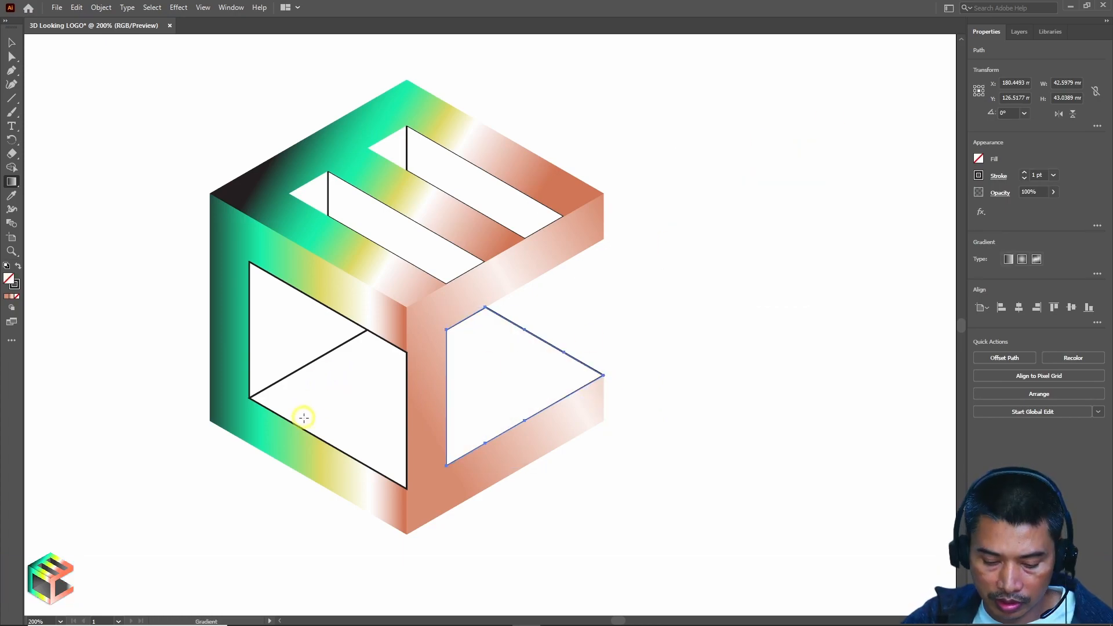
Fill both inner floor shapes with the orange-white-orange gradient, running diagonally from the lower-left front edge to beyond the upper-right back edge.
{"action": "key", "text": "v"}
{"action": "left_click", "coordinate": [307, 367], "text": "shift"}
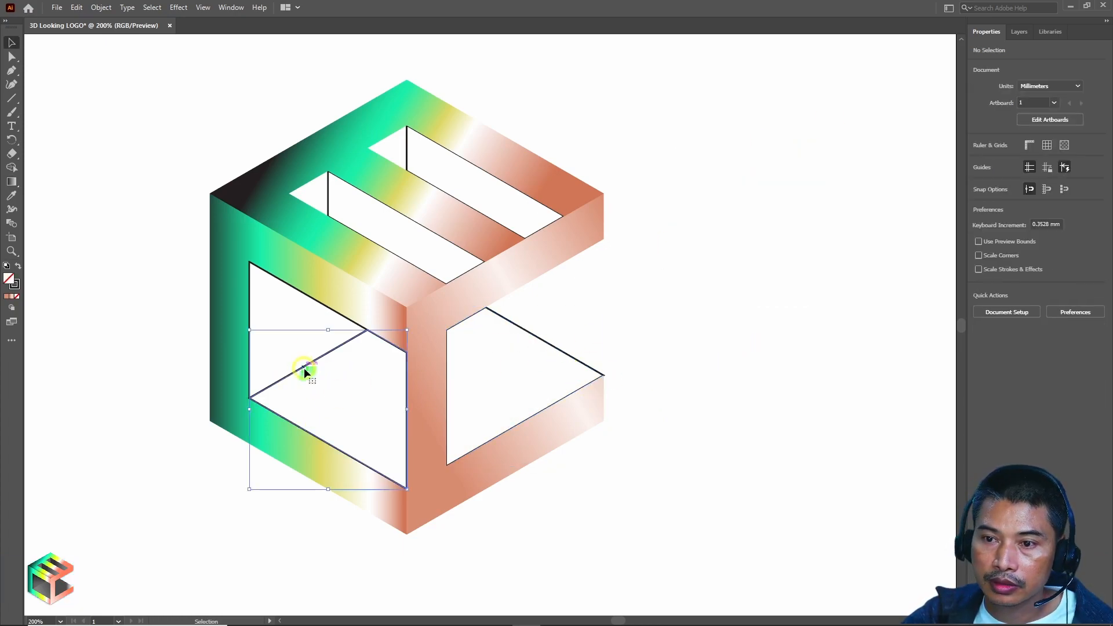
{"action": "key", "text": "comma"}
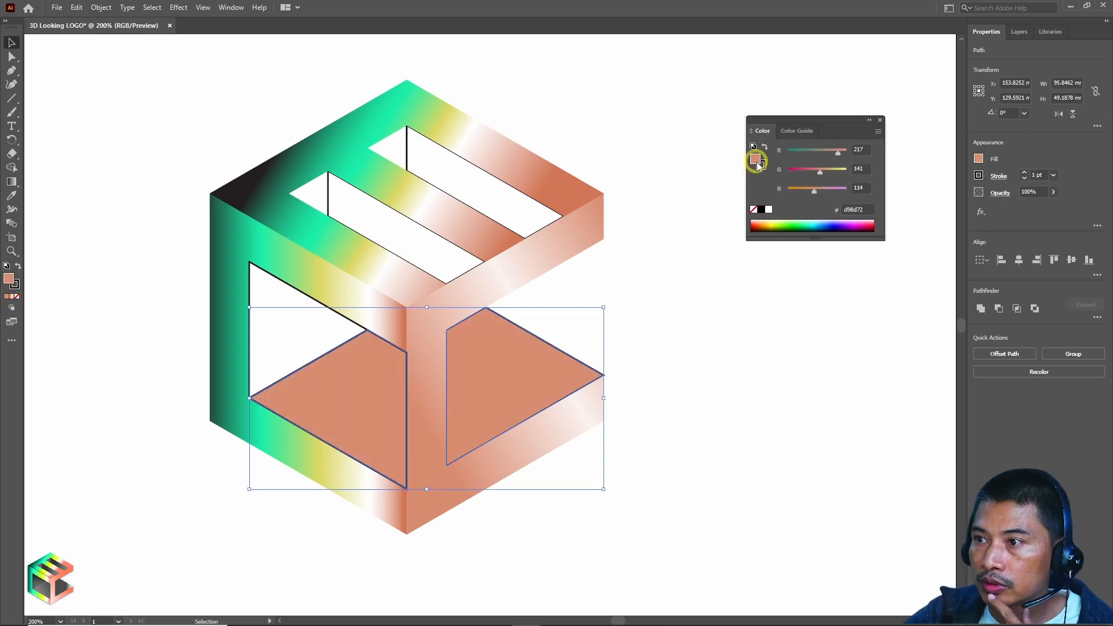
{"action": "left_click", "coordinate": [11, 181]}
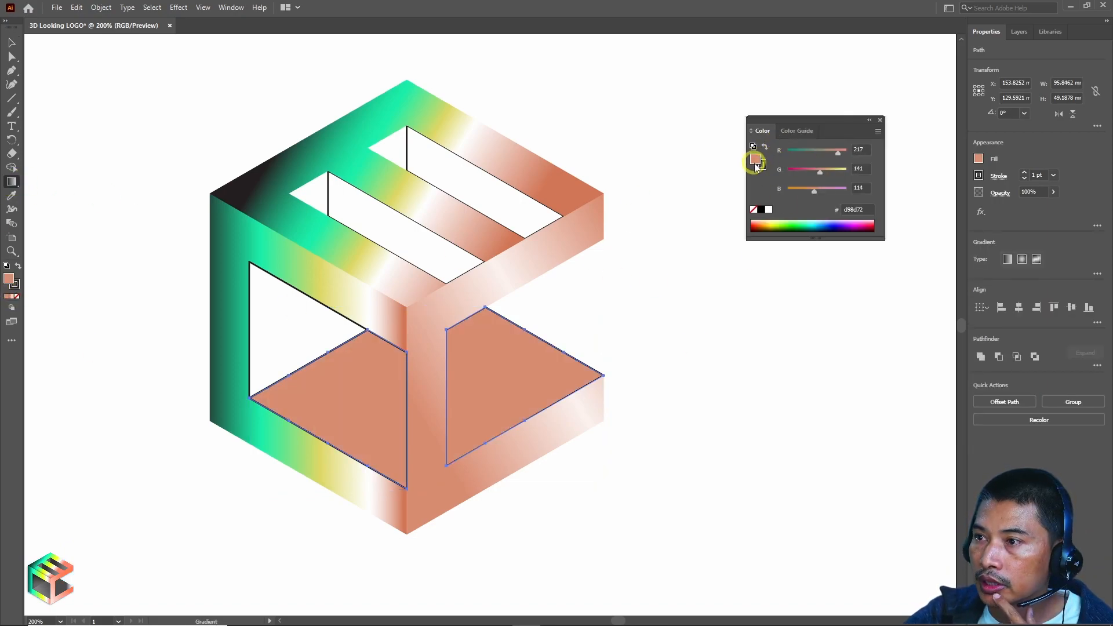
{"action": "key", "text": "period"}
{"action": "mouse_move", "coordinate": [312, 448]}
{"action": "left_mouse_down"}
{"action": "mouse_move", "coordinate": [564, 301]}
{"action": "mouse_move", "coordinate": [593, 308]}
{"action": "left_mouse_up"}
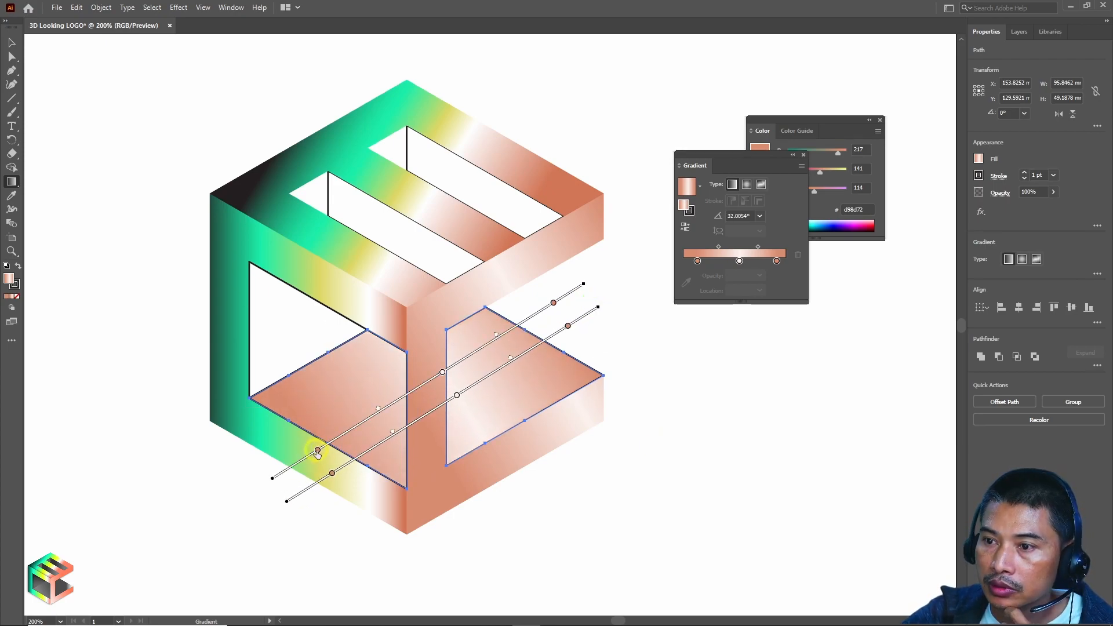
{"action": "left_click_drag", "start_coordinate": [491, 374], "coordinate": [503, 377]}
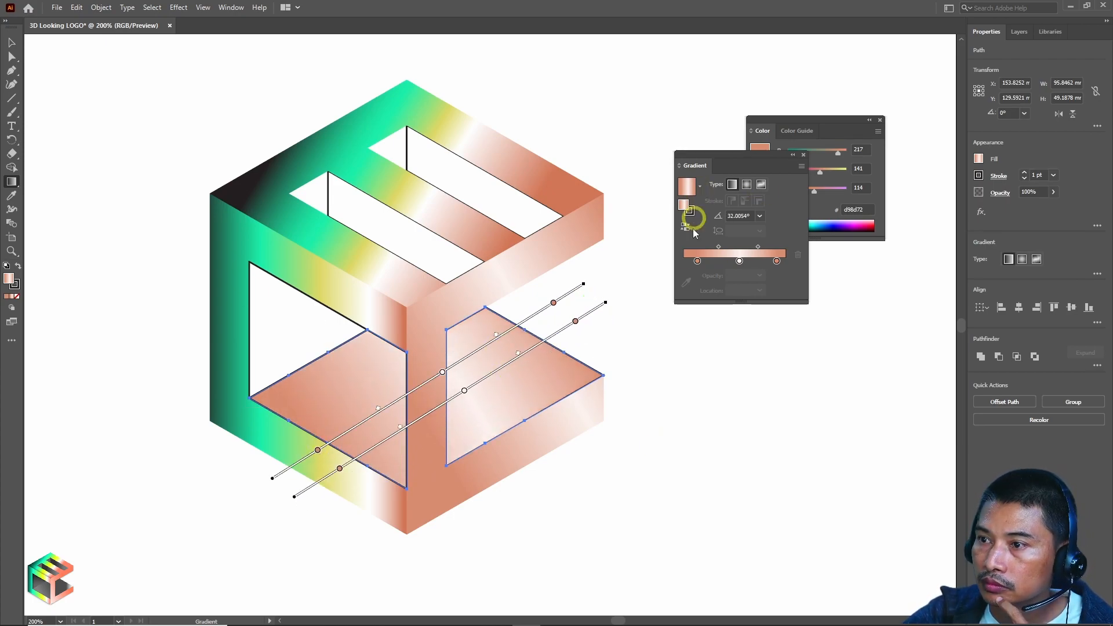
Recolour the lower-left orange stops of both floor gradients dark grey 6d6e71.
{"action": "double_click", "coordinate": [697, 261]}
{"action": "left_click", "coordinate": [685, 322]}
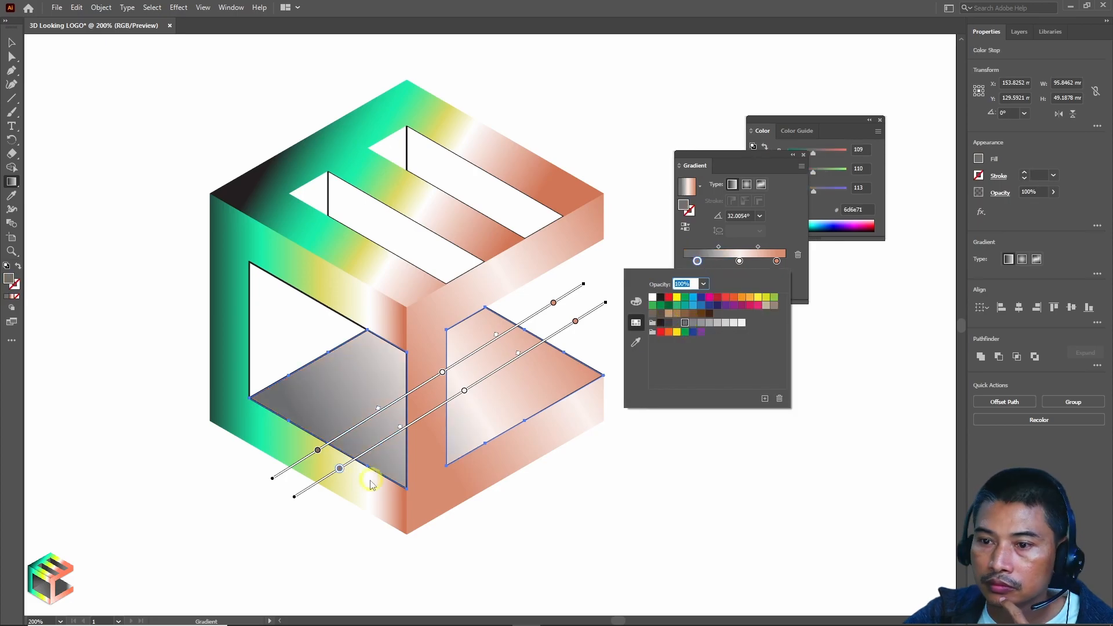
{"action": "double_click", "coordinate": [317, 450]}
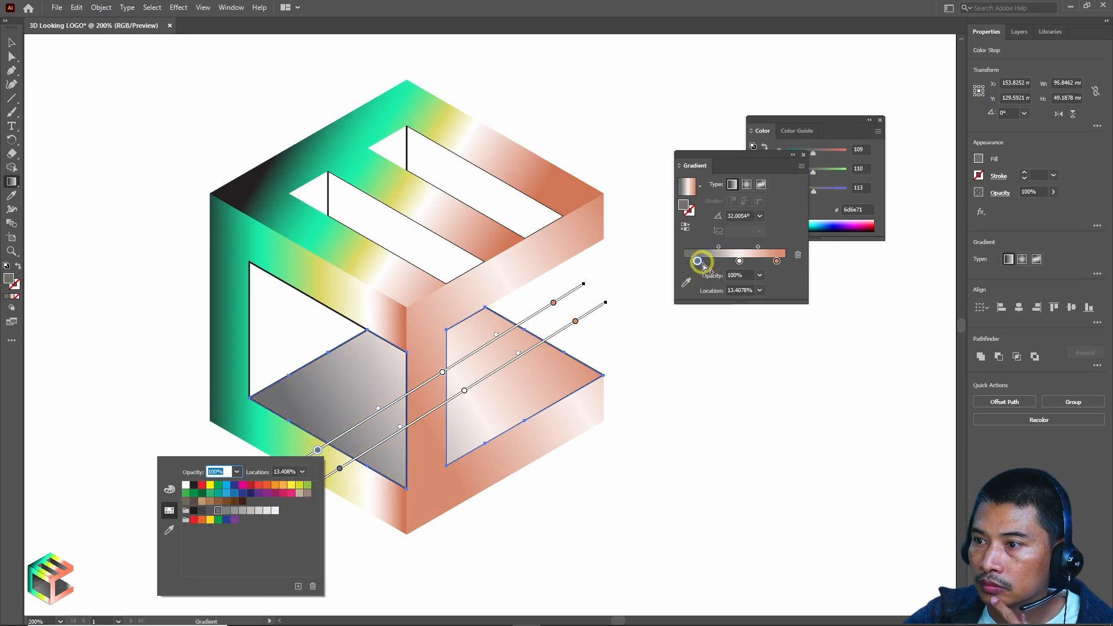
Recolour the upper-right orange stops of both floor gradients light grey bcbec0 and deselect the shapes.
{"action": "double_click", "coordinate": [575, 321]}
{"action": "left_click", "coordinate": [507, 381]}
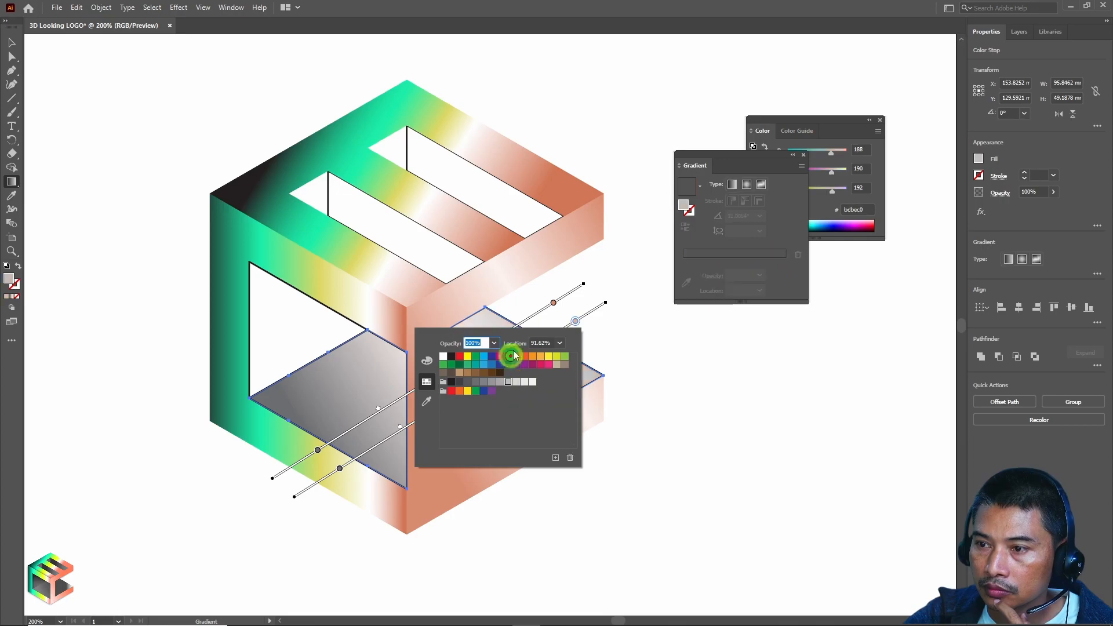
{"action": "double_click", "coordinate": [553, 303]}
{"action": "left_click", "coordinate": [486, 363]}
{"action": "left_click", "coordinate": [672, 355]}
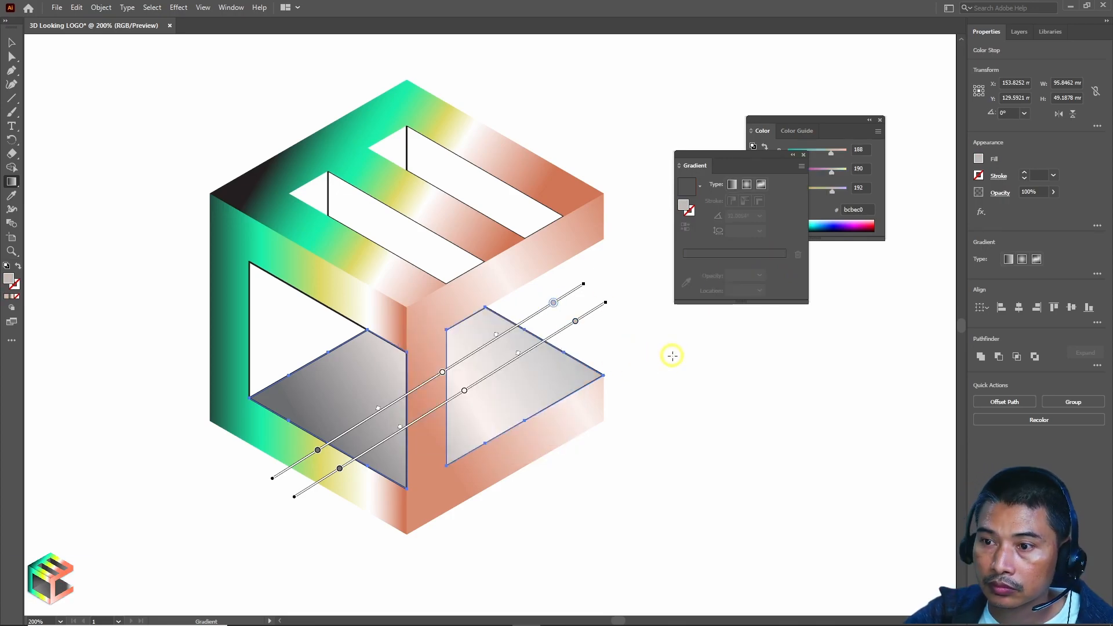
{"action": "left_click", "coordinate": [804, 155]}
{"action": "left_click", "coordinate": [880, 120]}
{"action": "key", "text": "v"}
{"action": "left_click", "coordinate": [747, 372]}
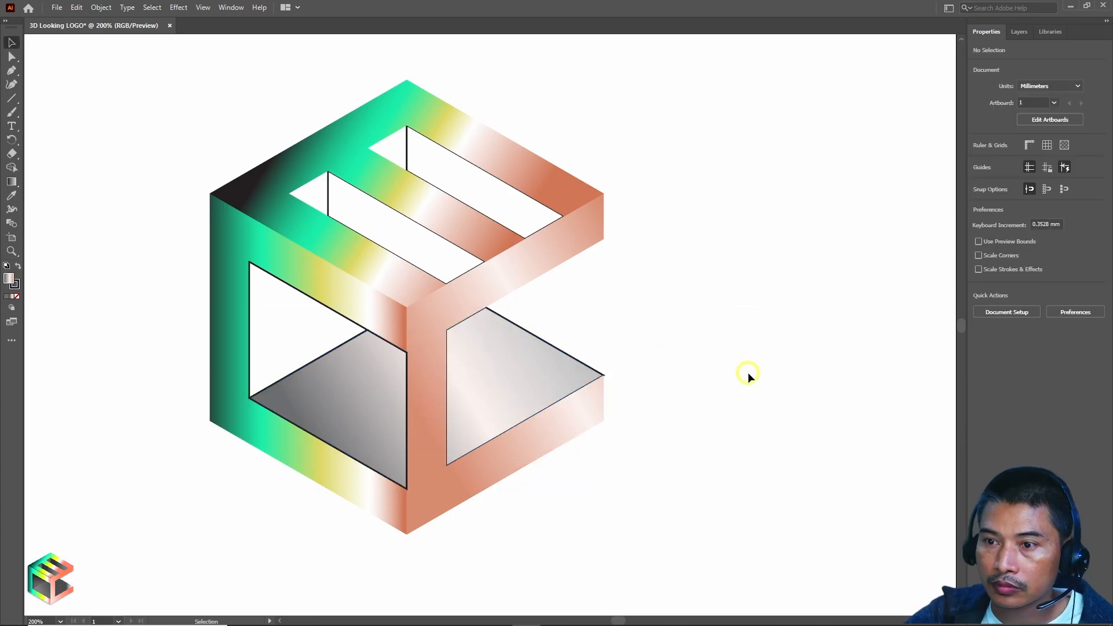
Remove the outline from both grey floor shapes.
{"action": "left_click", "coordinate": [559, 365]}
{"action": "left_click", "coordinate": [979, 175]}
{"action": "left_click", "coordinate": [852, 217]}
{"action": "left_click", "coordinate": [360, 403]}
{"action": "left_click", "coordinate": [978, 175]}
{"action": "left_click", "coordinate": [851, 217]}
{"action": "left_click", "coordinate": [792, 315]}
{"action": "scroll", "coordinate": [792, 315], "scroll_direction": "down", "scroll_amount": 1}
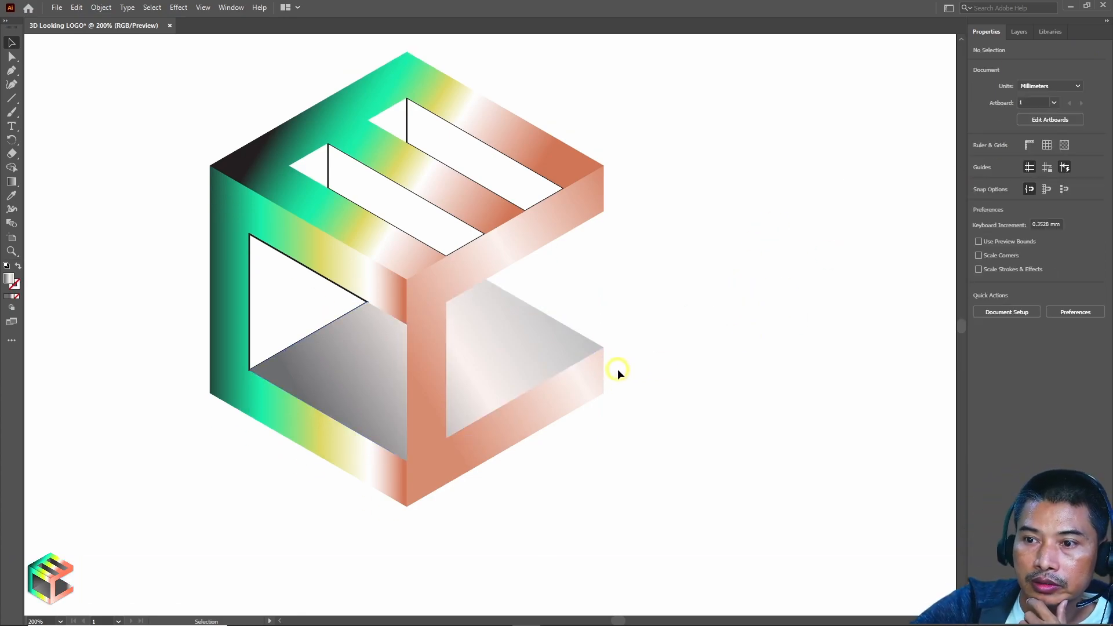
{"action": "scroll", "coordinate": [302, 340], "scroll_direction": "up", "scroll_amount": 1}
Fill the triangular inner wall seen through the left face with the grey-white-grey gradient.
{"action": "left_click", "coordinate": [298, 316]}
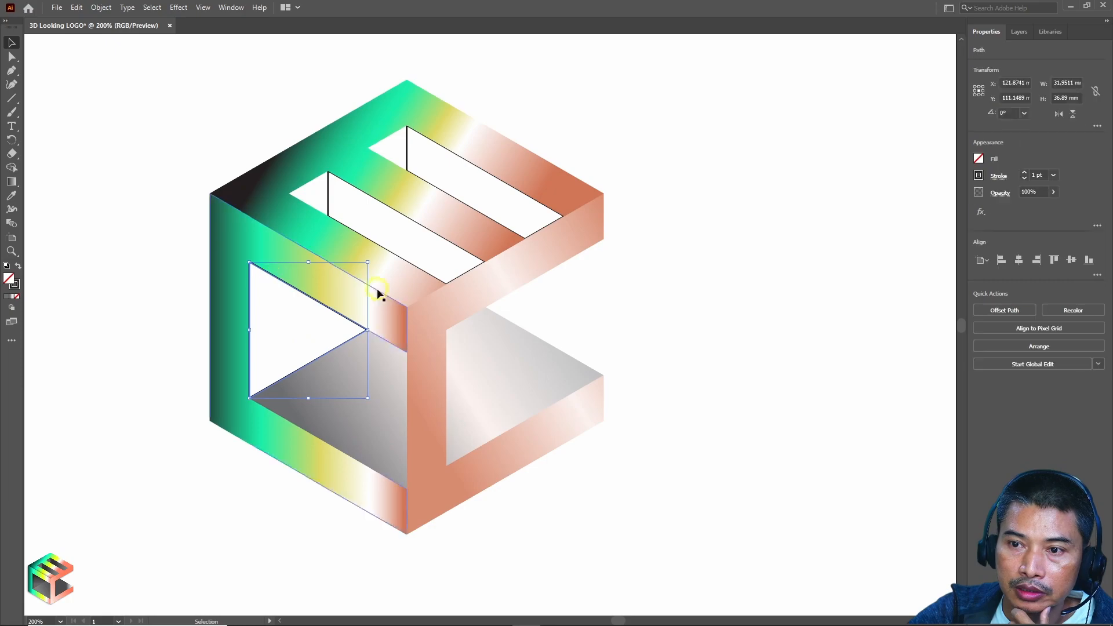
{"action": "left_click", "coordinate": [316, 371]}
{"action": "left_click", "coordinate": [291, 297]}
{"action": "left_click", "coordinate": [286, 285]}
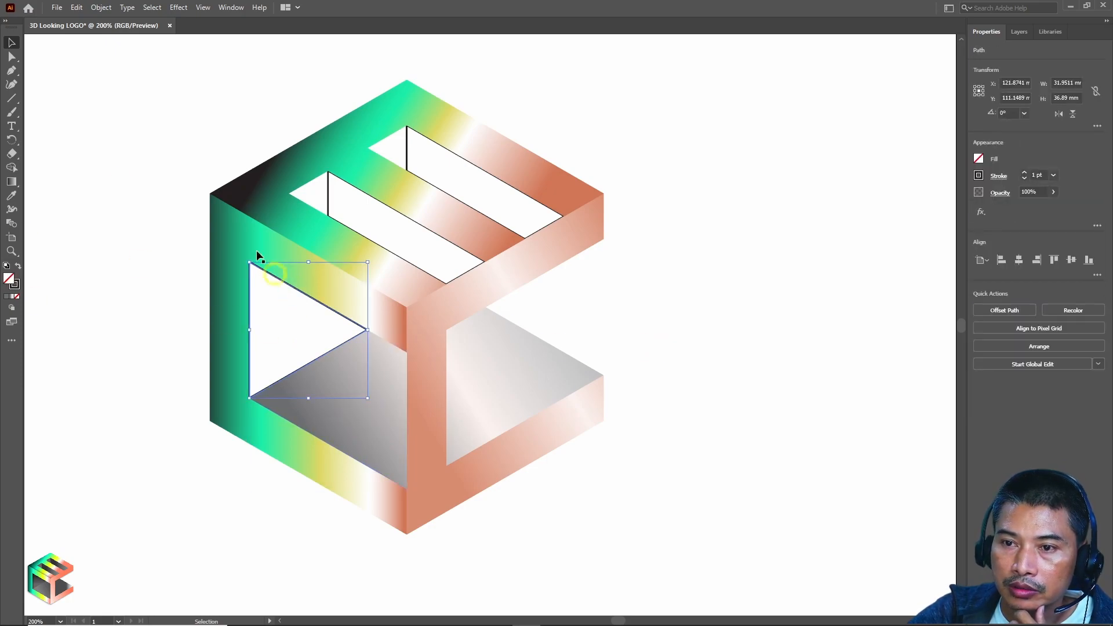
{"action": "left_click", "coordinate": [11, 296]}
{"action": "left_click", "coordinate": [803, 155]}
Fill the long inner walls of both top-face slots with the White, Black gradient preset.
{"action": "left_click", "coordinate": [400, 220]}
{"action": "left_click", "coordinate": [422, 225]}
{"action": "left_click", "coordinate": [432, 235]}
{"action": "left_click", "coordinate": [328, 203]}
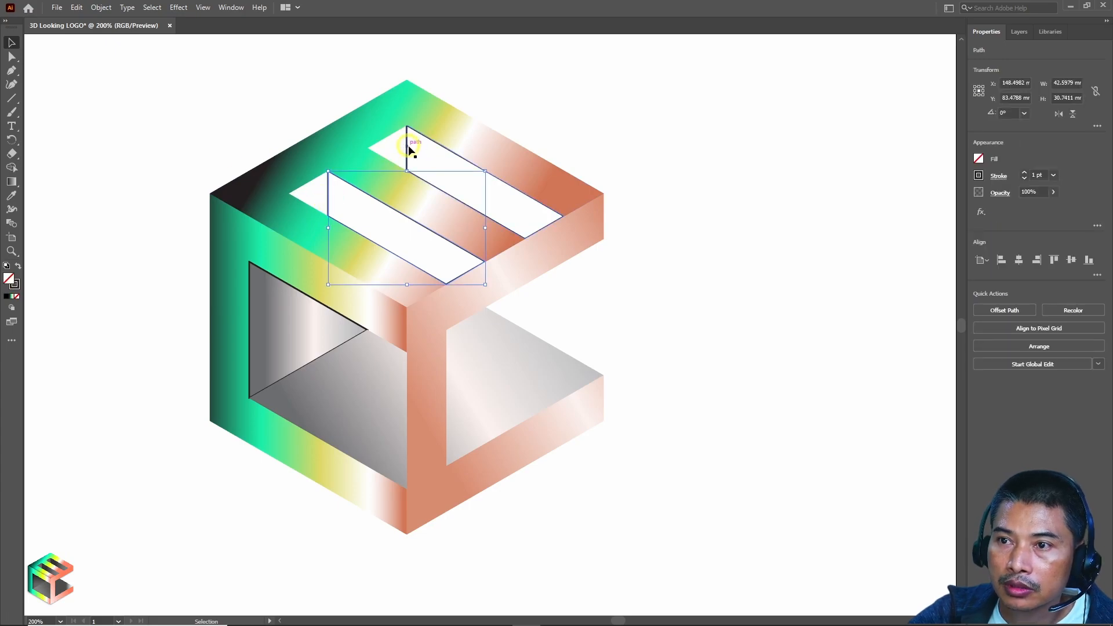
{"action": "left_click", "coordinate": [408, 147], "text": "shift"}
{"action": "left_click", "coordinate": [12, 296]}
{"action": "left_click", "coordinate": [700, 185]}
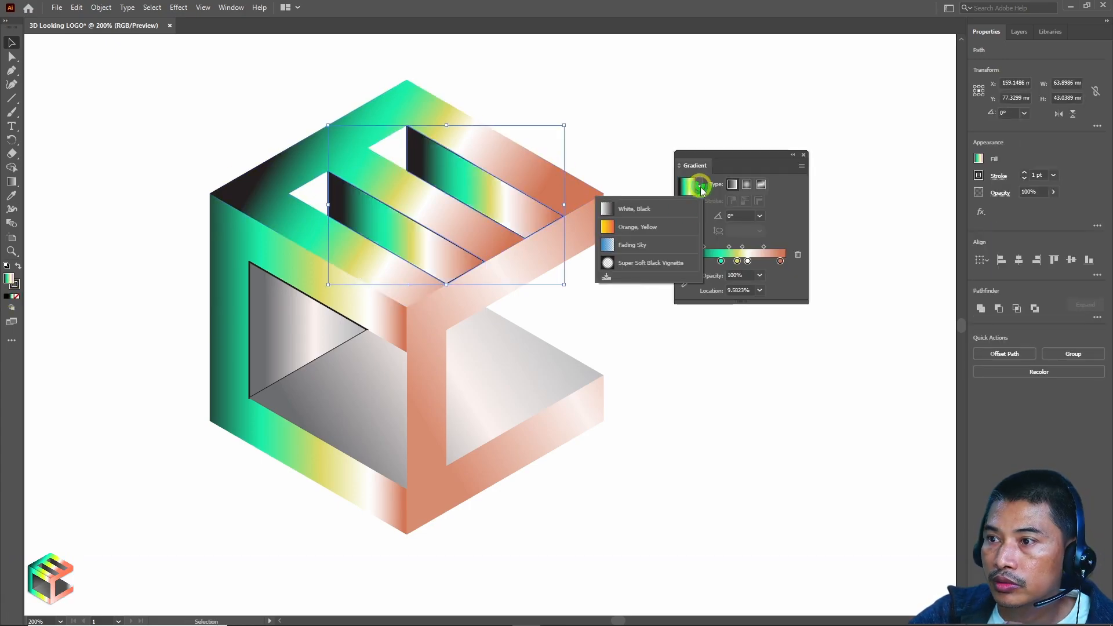
{"action": "left_click", "coordinate": [611, 210]}
{"action": "left_click", "coordinate": [803, 155]}
Remove the outline from the long inner walls of both top-face slots.
{"action": "left_click", "coordinate": [310, 179]}
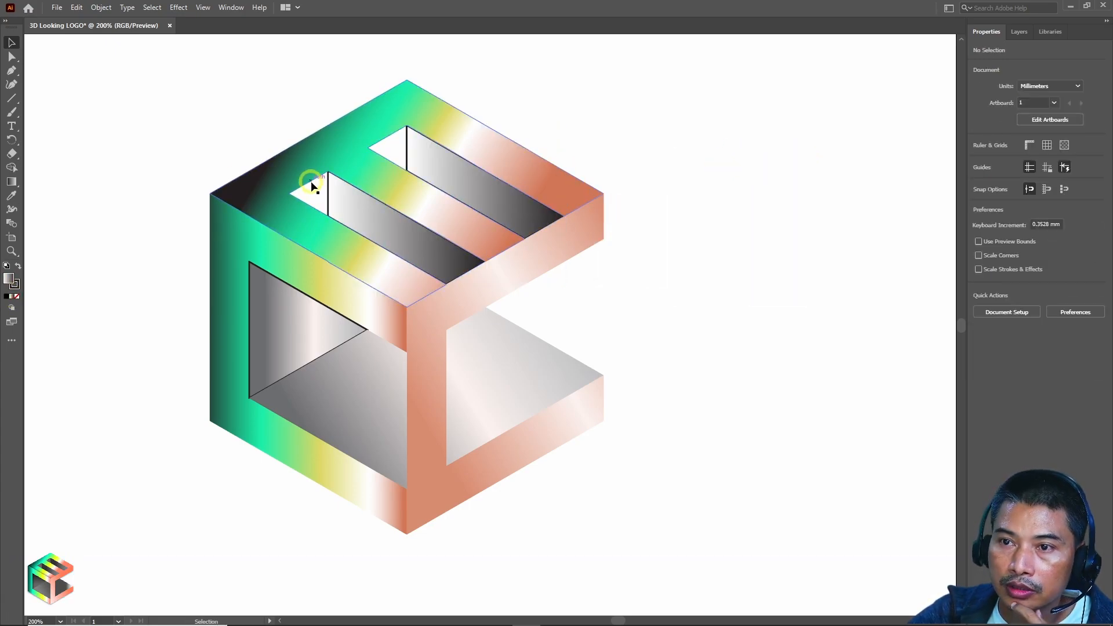
{"action": "left_click", "coordinate": [402, 140]}
{"action": "key", "text": "Escape"}
{"action": "left_click", "coordinate": [466, 203]}
{"action": "left_click", "coordinate": [979, 176]}
{"action": "left_click", "coordinate": [856, 214]}
{"action": "key", "text": "Escape"}
{"action": "left_click", "coordinate": [379, 203]}
{"action": "left_click", "coordinate": [707, 228]}
{"action": "left_click", "coordinate": [439, 237]}
{"action": "key", "text": "Escape"}
{"action": "left_click", "coordinate": [328, 187]}
{"action": "left_click", "coordinate": [1000, 172]}
{"action": "left_click", "coordinate": [855, 214]}
{"action": "key", "text": "Escape"}
Remove the outline from the triangular inner wall behind the left face and deselect it.
{"action": "left_click", "coordinate": [670, 283]}
{"action": "left_click", "coordinate": [328, 419]}
{"action": "left_click", "coordinate": [979, 175]}
{"action": "left_click", "coordinate": [856, 214]}
{"action": "key", "text": "Escape"}
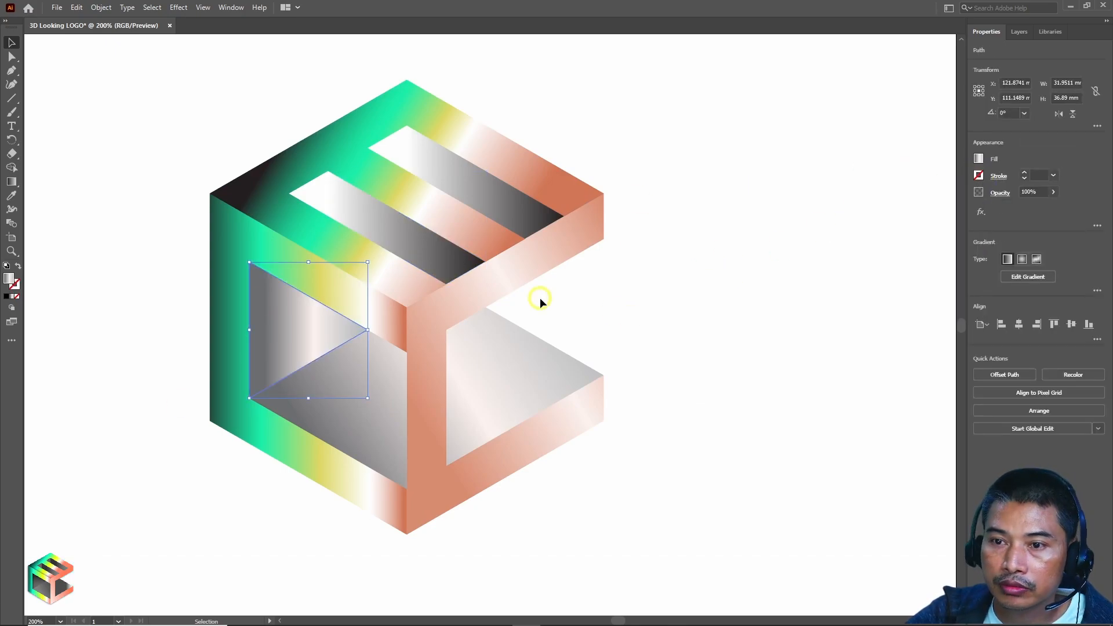
{"action": "left_click", "coordinate": [797, 334]}
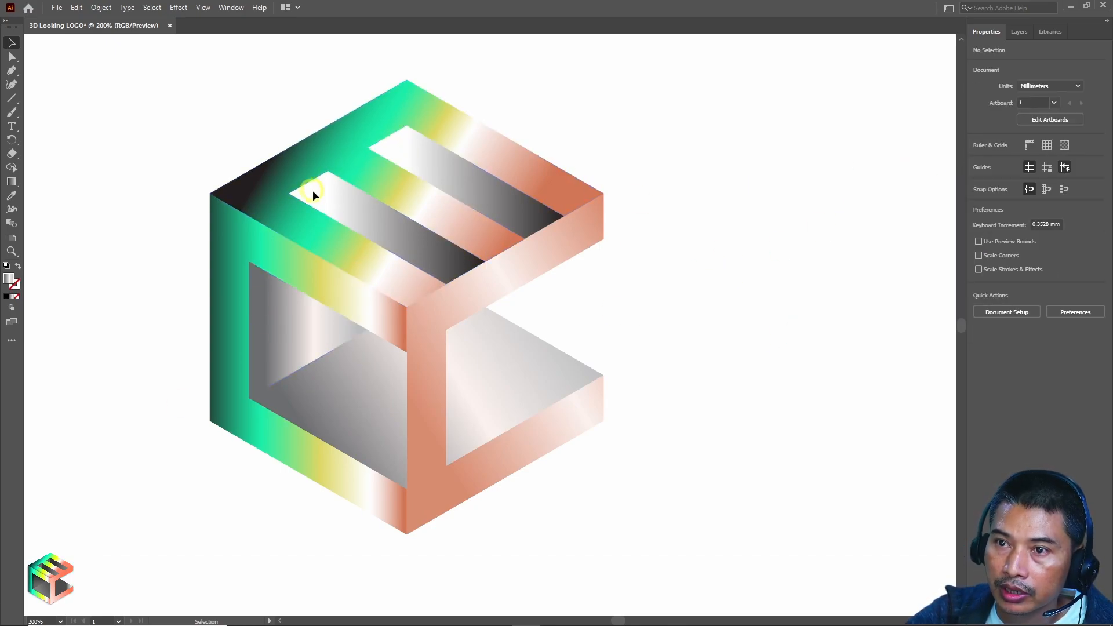
Draw a triangle with the Pen tool over the white end of the front top-face slot.
{"action": "scroll", "coordinate": [716, 336], "scroll_direction": "up", "scroll_amount": 1}
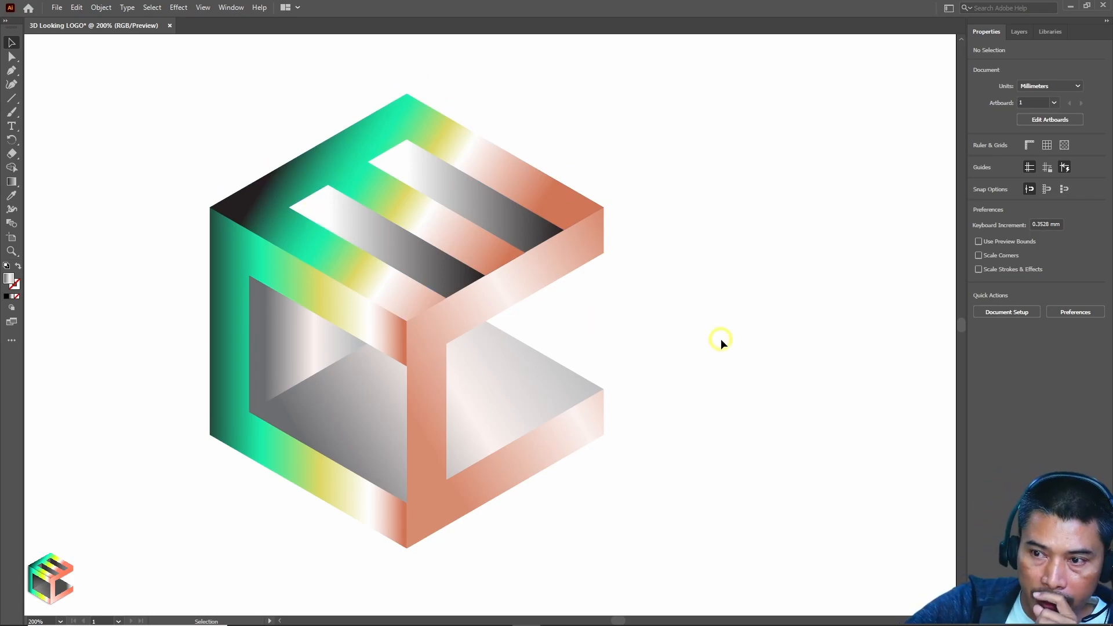
{"action": "scroll", "coordinate": [693, 356], "scroll_direction": "down", "scroll_amount": 1}
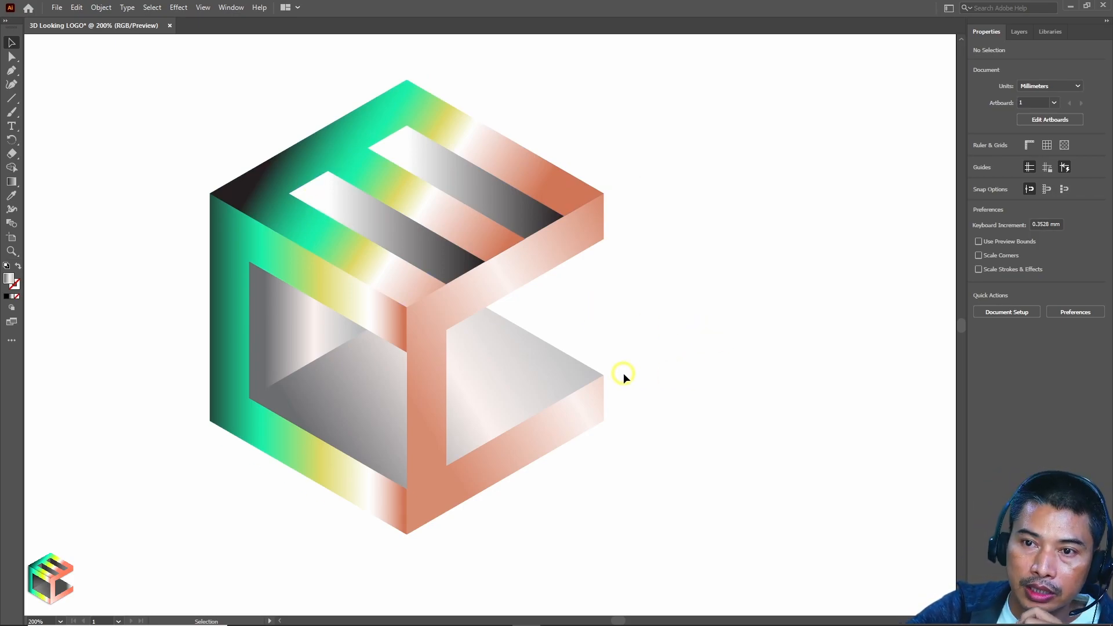
{"action": "left_click", "coordinate": [312, 183]}
{"action": "left_click", "coordinate": [315, 190]}
{"action": "key", "text": "p"}
{"action": "left_click", "coordinate": [327, 172]}
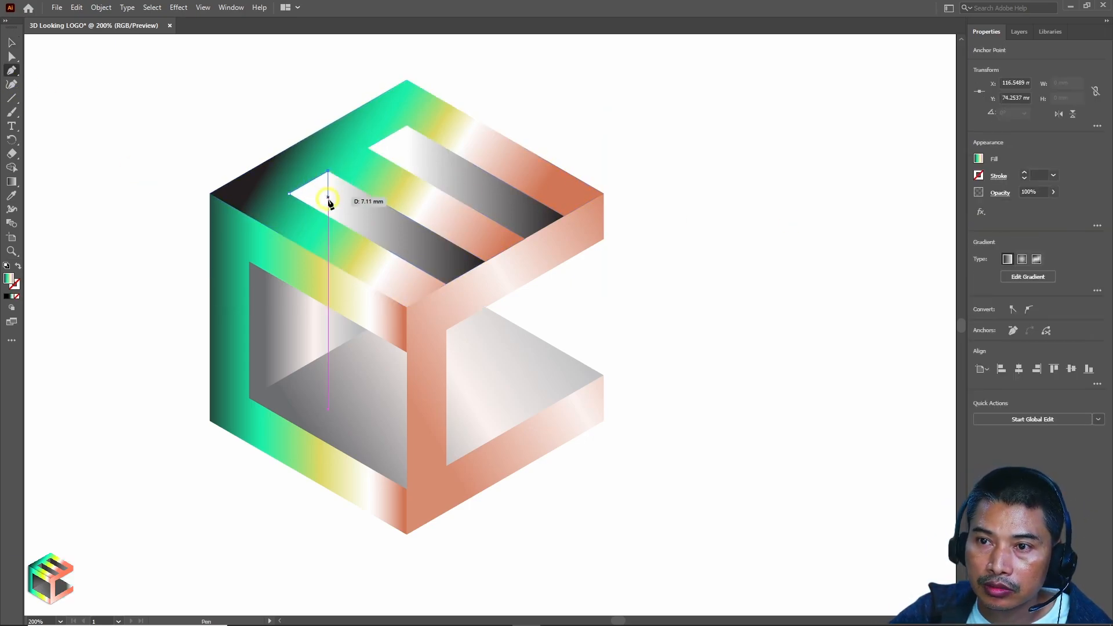
{"action": "left_click", "coordinate": [328, 216]}
{"action": "key", "text": "Escape"}
Draw a matching triangle with the Pen tool over the white end of the rear top-face slot.
{"action": "left_click", "coordinate": [368, 148]}
{"action": "left_click", "coordinate": [406, 125]}
{"action": "left_click", "coordinate": [406, 171]}
{"action": "key", "text": "v"}
{"action": "double_click", "coordinate": [396, 155]}
{"action": "double_click", "coordinate": [437, 155]}
Apply the White, Black gradient preset to both slot-end triangles, reverse each gradient and deselect.
{"action": "left_click", "coordinate": [378, 149]}
{"action": "left_click", "coordinate": [11, 296]}
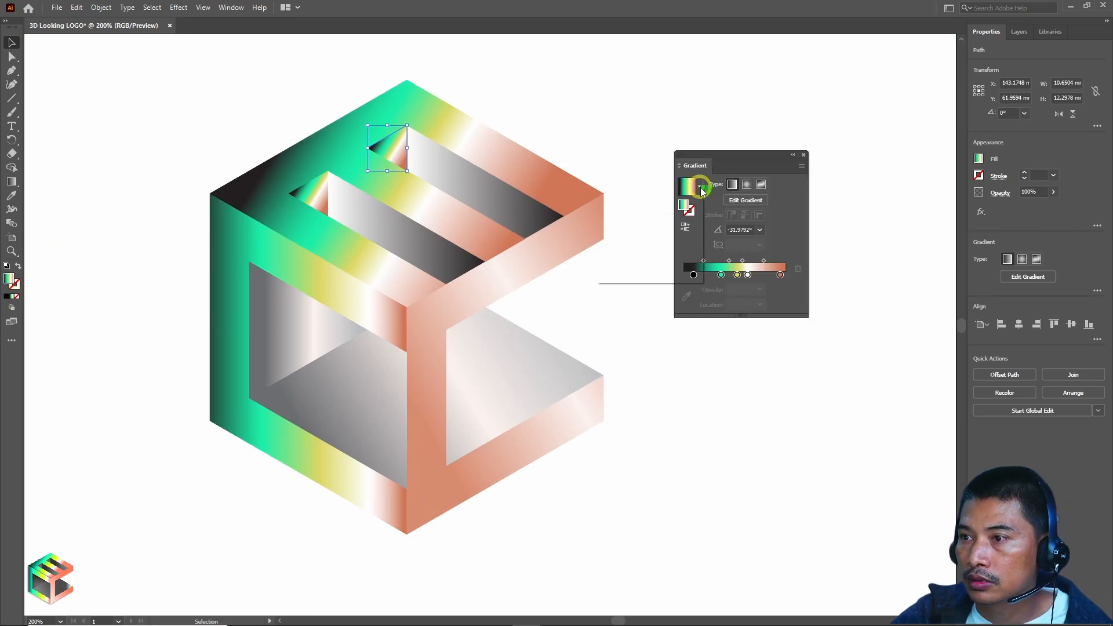
{"action": "left_click", "coordinate": [700, 187]}
{"action": "left_click", "coordinate": [610, 210]}
{"action": "left_click", "coordinate": [318, 192]}
{"action": "left_click", "coordinate": [700, 187]}
{"action": "left_click", "coordinate": [610, 210]}
{"action": "left_click", "coordinate": [684, 226]}
{"action": "left_click", "coordinate": [388, 148]}
{"action": "left_click", "coordinate": [684, 226]}
{"action": "left_click", "coordinate": [804, 155]}
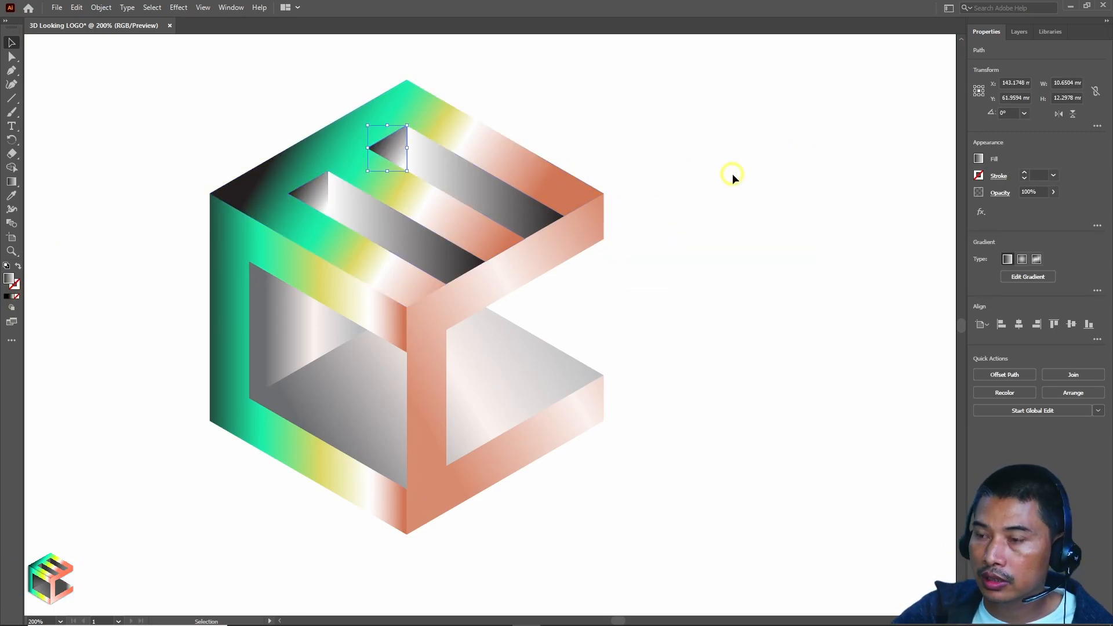
{"action": "left_click", "coordinate": [733, 172]}
Try to redraw the gradients of both slot-end triangles together as one vertical line from black down to white.
{"action": "left_click", "coordinate": [309, 196]}
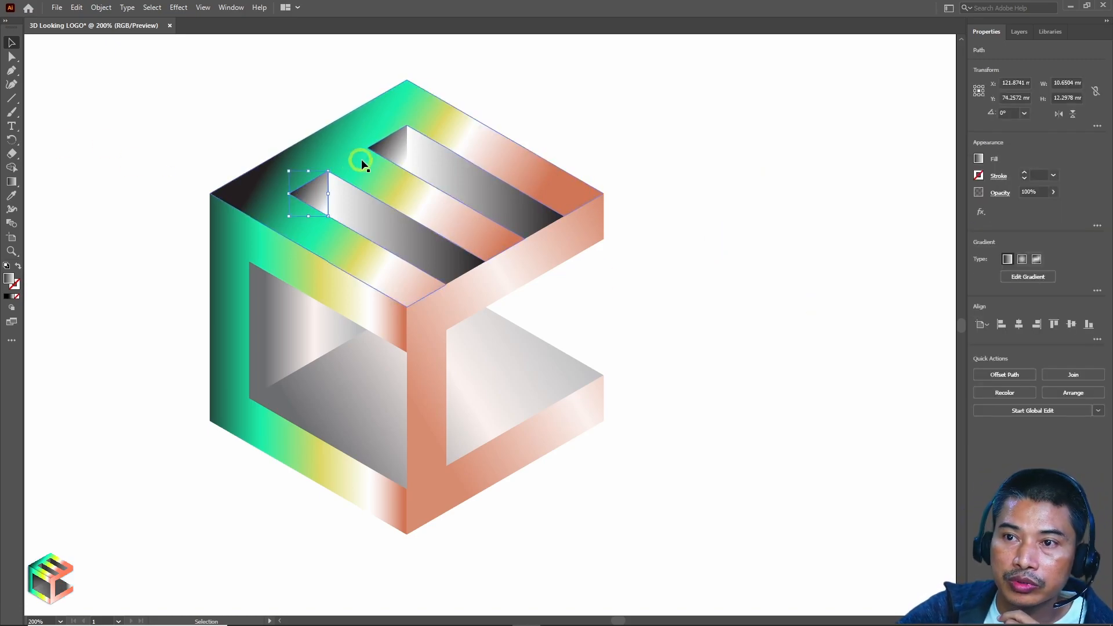
{"action": "left_click", "coordinate": [385, 144], "text": "shift"}
{"action": "left_click", "coordinate": [11, 181]}
{"action": "left_click_drag", "start_coordinate": [330, 98], "coordinate": [337, 236]}
{"action": "left_click_drag", "start_coordinate": [340, 143], "coordinate": [331, 229]}
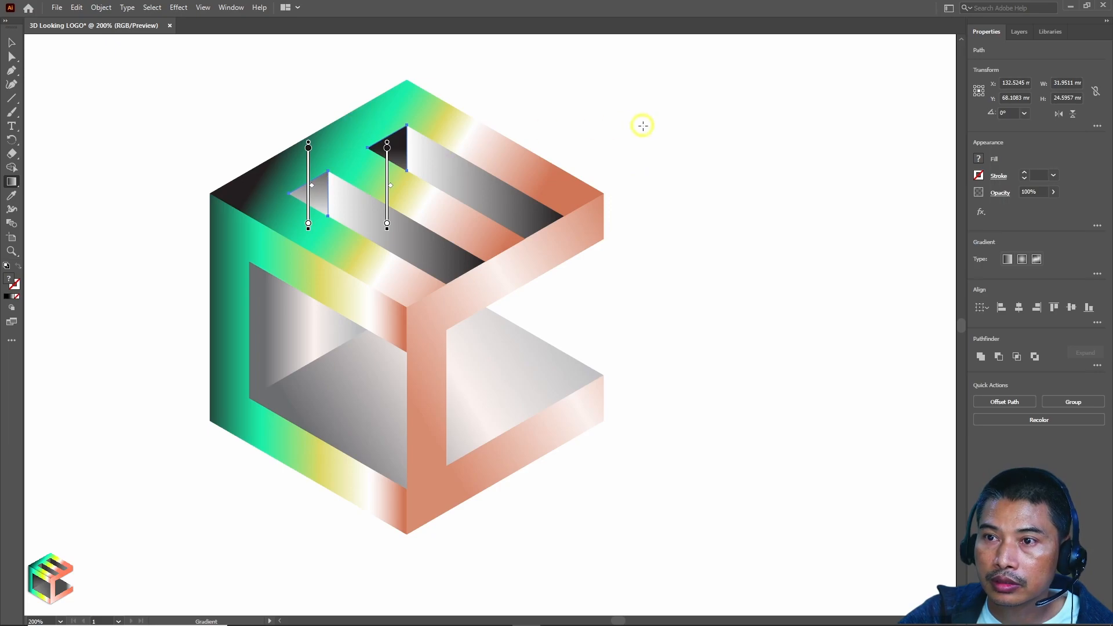
{"action": "left_click", "coordinate": [688, 196]}
Redraw the rear slot-end triangle's gradient as a short vertical line spanning only its height, black above and white below.
{"action": "left_click", "coordinate": [392, 119]}
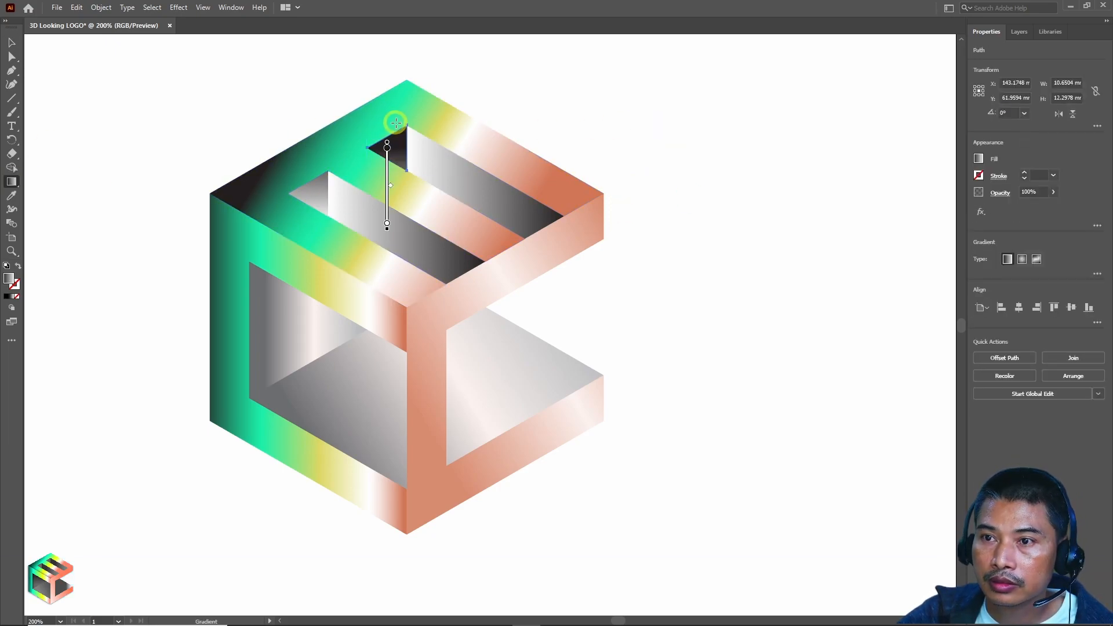
{"action": "left_click_drag", "start_coordinate": [392, 119], "coordinate": [387, 169]}
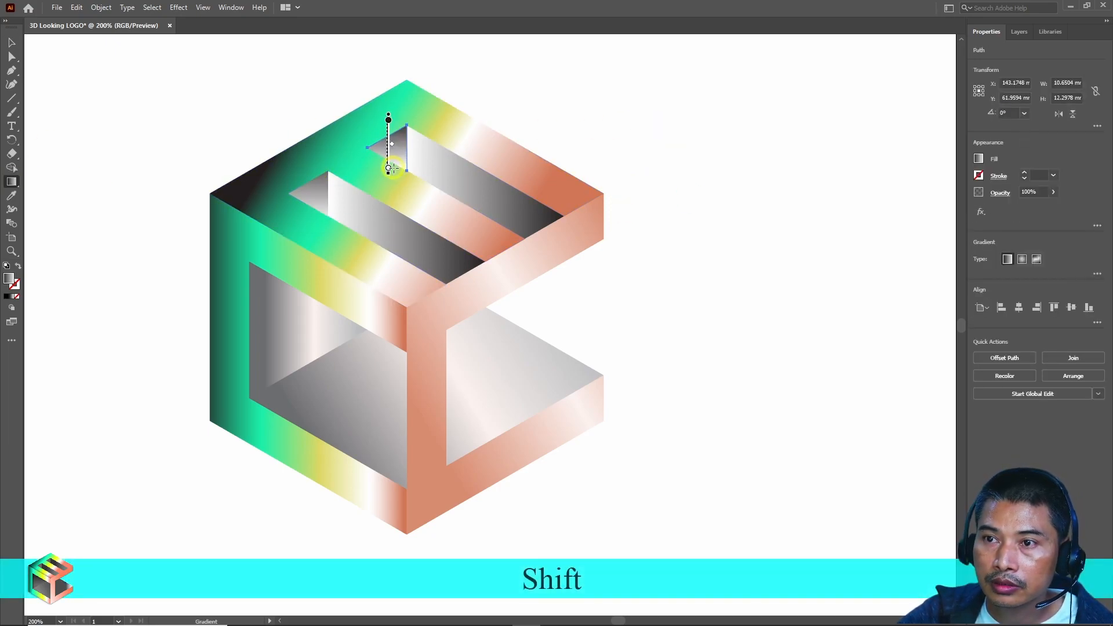
{"action": "key", "text": "v"}
Redraw the front slot-end triangle's gradient as a short vertical line spanning its height, black above and white below, and deselect.
{"action": "left_click", "coordinate": [310, 199]}
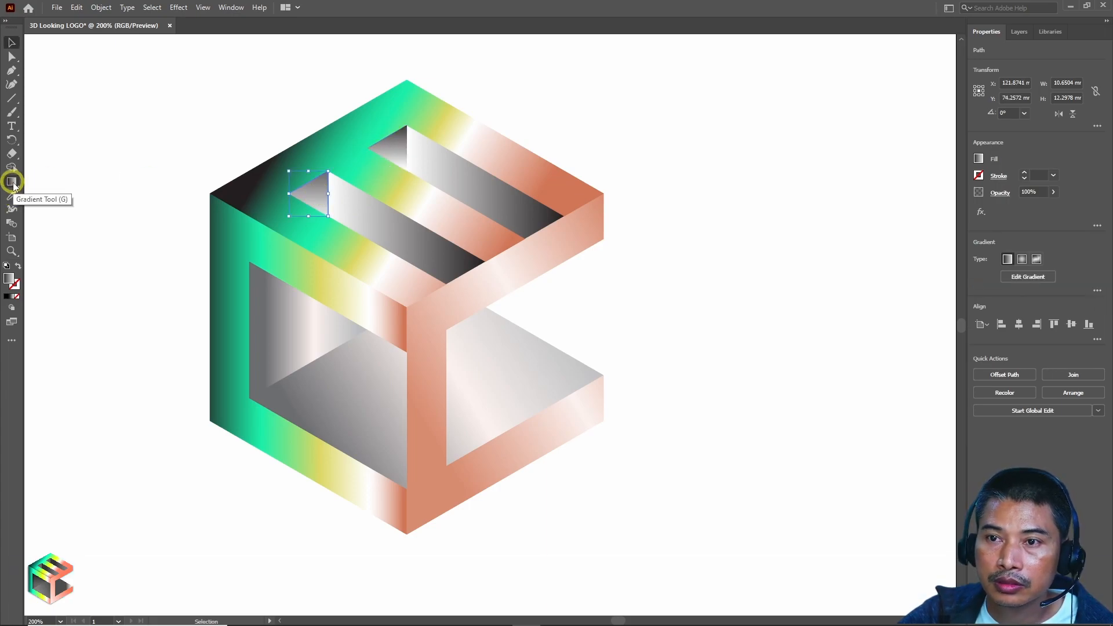
{"action": "left_click", "coordinate": [12, 182]}
{"action": "left_click_drag", "start_coordinate": [313, 166], "coordinate": [313, 174]}
{"action": "key", "text": "Escape"}
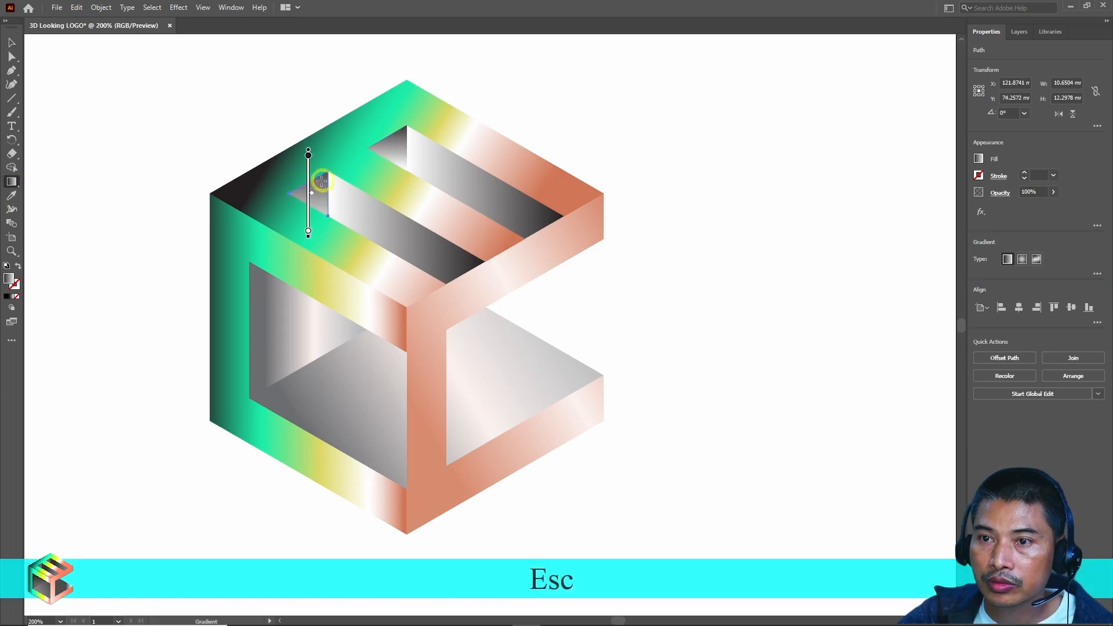
{"action": "key", "text": "Escape"}
{"action": "key", "text": "v"}
{"action": "key", "text": "g"}
{"action": "left_click_drag", "start_coordinate": [321, 161], "coordinate": [313, 216]}
{"action": "left_click", "coordinate": [733, 179]}
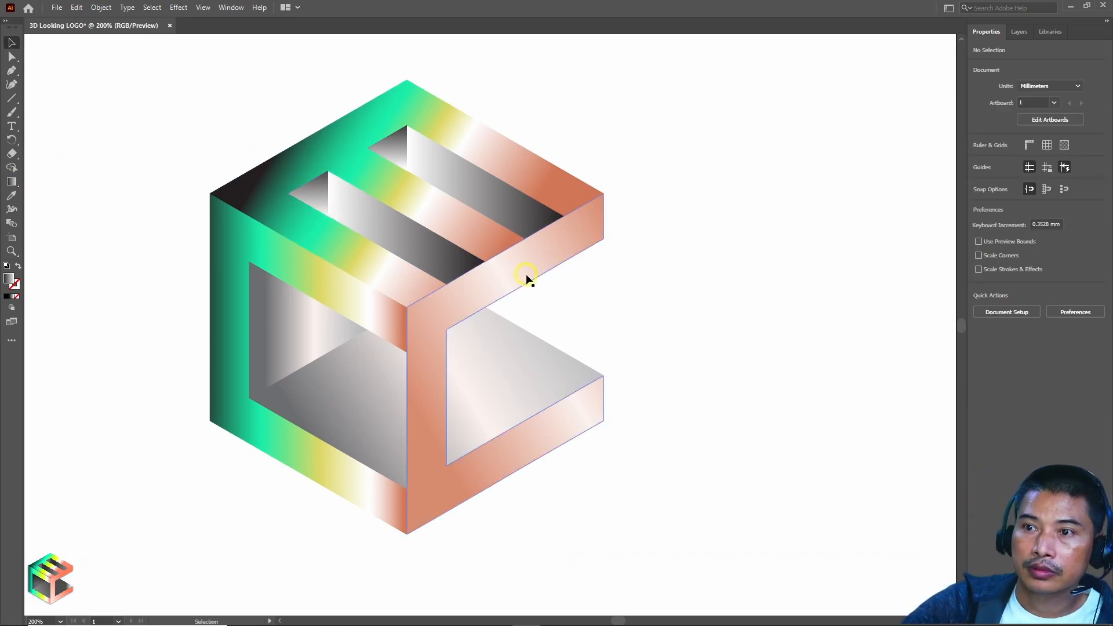
Try one vertical gradient line across both long slot walls, from above the rear slot to below the front slot.
{"action": "scroll", "coordinate": [638, 290], "scroll_direction": "down", "scroll_amount": 1}
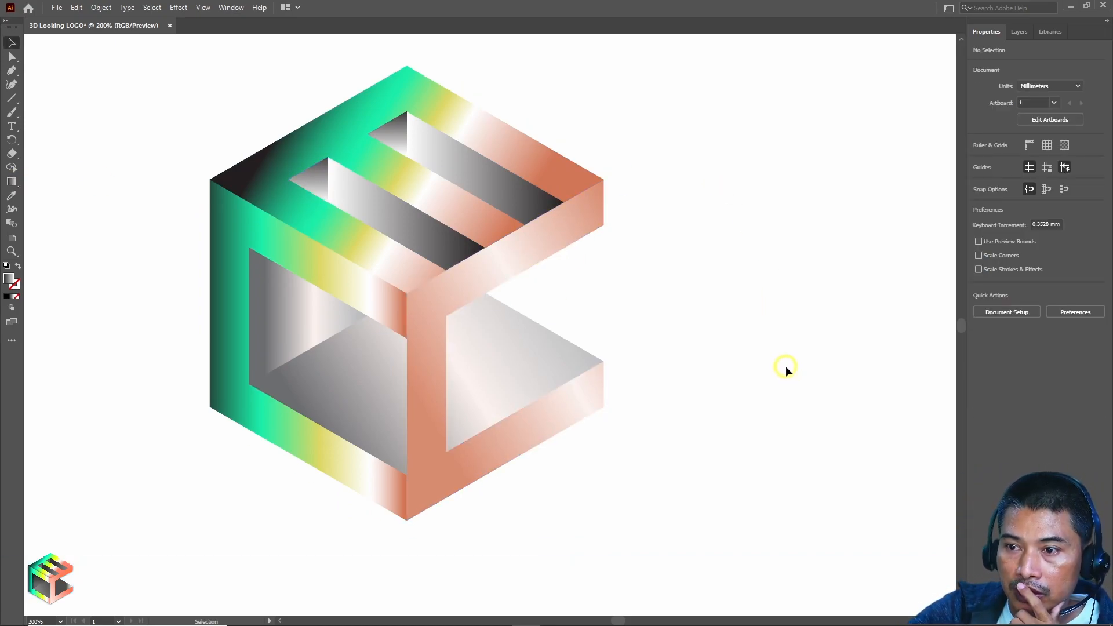
{"action": "scroll", "coordinate": [443, 293], "scroll_direction": "up", "scroll_amount": 1}
{"action": "left_click", "coordinate": [404, 225]}
{"action": "left_click", "coordinate": [517, 216], "text": "shift"}
{"action": "key", "text": "g"}
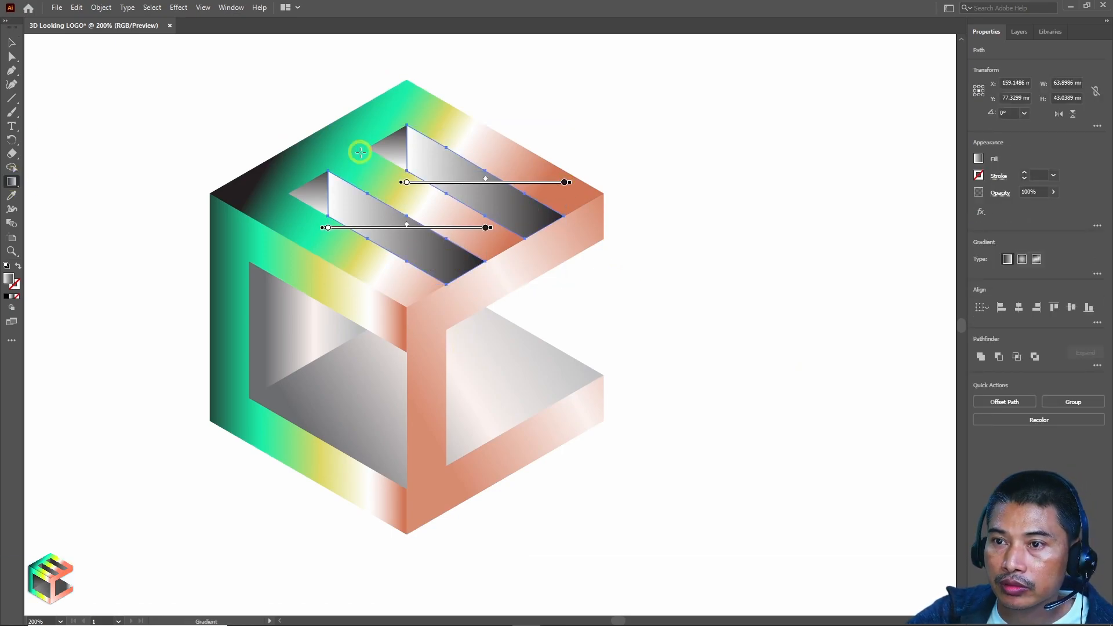
{"action": "left_click_drag", "start_coordinate": [424, 102], "coordinate": [432, 318]}
{"action": "key", "text": "v"}
{"action": "left_click", "coordinate": [721, 280]}
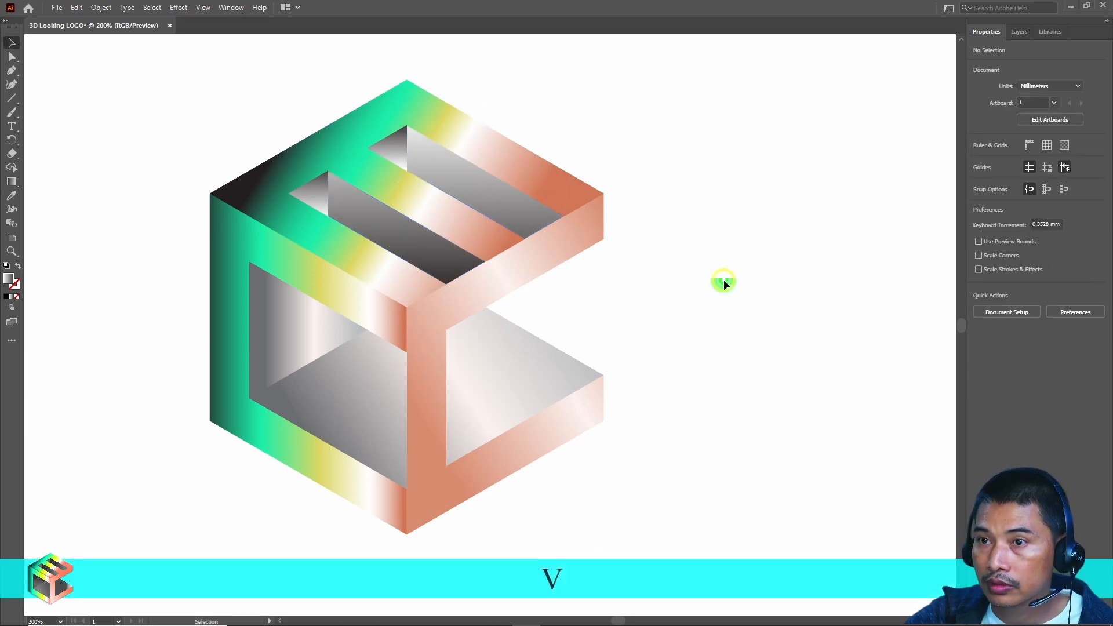
Redraw both long slot walls' gradients together as a horizontal line, white beyond their left ends to black past their right ends.
{"action": "left_click", "coordinate": [398, 212]}
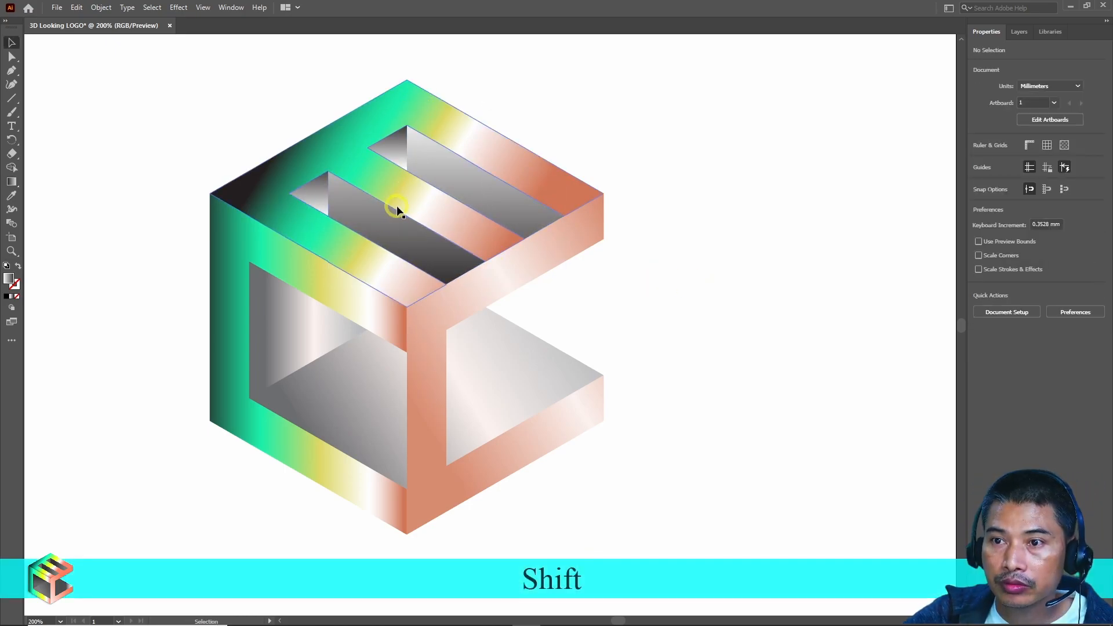
{"action": "left_click", "coordinate": [512, 203], "text": "shift"}
{"action": "key", "text": "g"}
{"action": "mouse_move", "coordinate": [260, 196]}
{"action": "left_mouse_down"}
{"action": "mouse_move", "coordinate": [621, 224]}
{"action": "mouse_move", "coordinate": [588, 226]}
{"action": "left_mouse_up"}
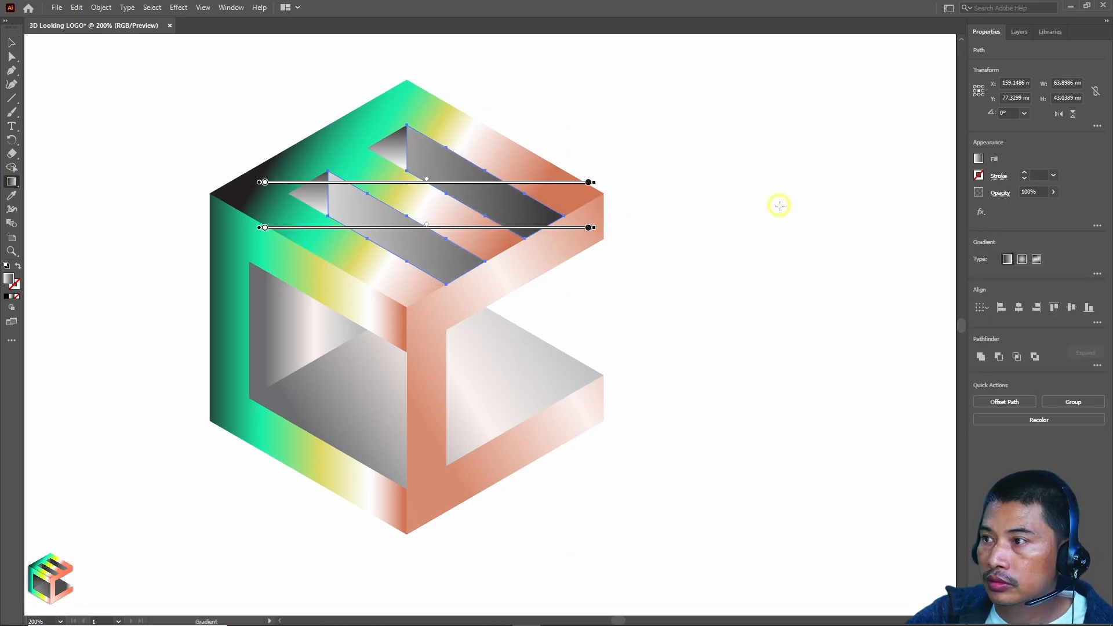
Reverse the gradients of both long slot walls together and deselect them.
{"action": "left_click", "coordinate": [1098, 274]}
{"action": "left_click", "coordinate": [980, 331]}
{"action": "key", "text": "v"}
{"action": "left_click", "coordinate": [740, 300]}
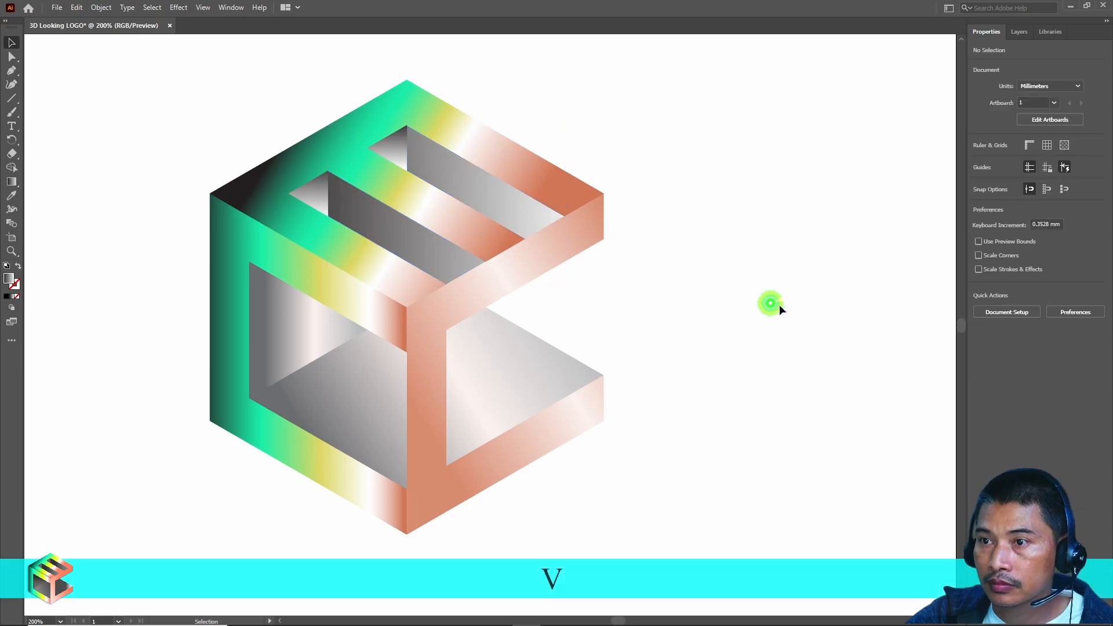
Redraw the triangular inner wall's gradient in the left face's opening as a long horizontal line, from the cube's outer-left edge past the central vertical bar.
{"action": "scroll", "coordinate": [674, 363], "scroll_direction": "down", "scroll_amount": 1}
{"action": "scroll", "coordinate": [759, 376], "scroll_direction": "up", "scroll_amount": 2}
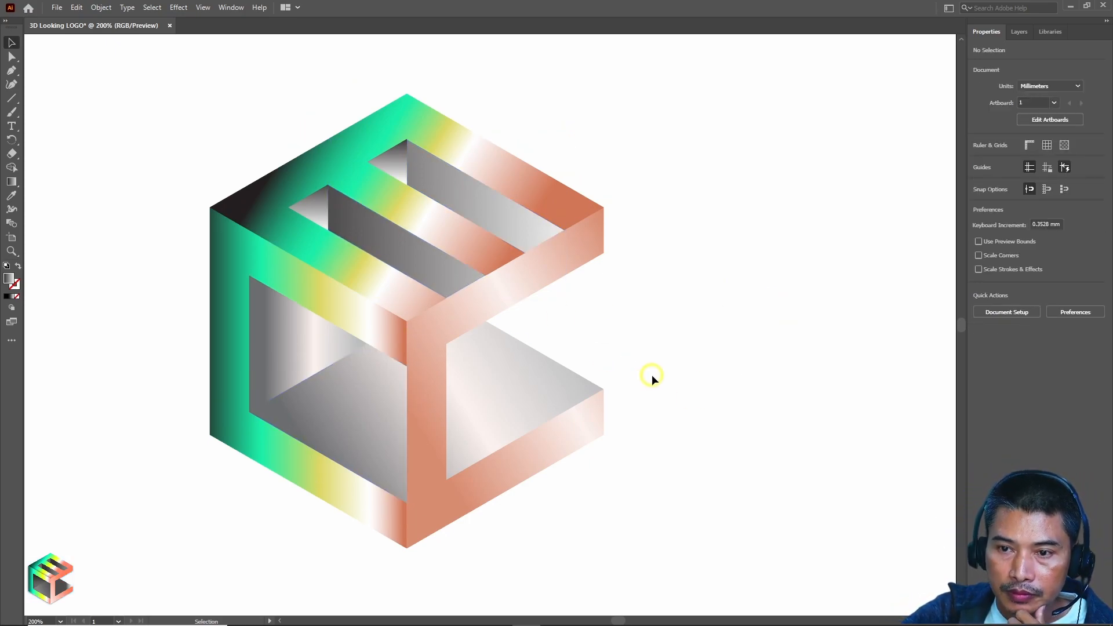
{"action": "left_click", "coordinate": [291, 361]}
{"action": "left_click", "coordinate": [12, 181]}
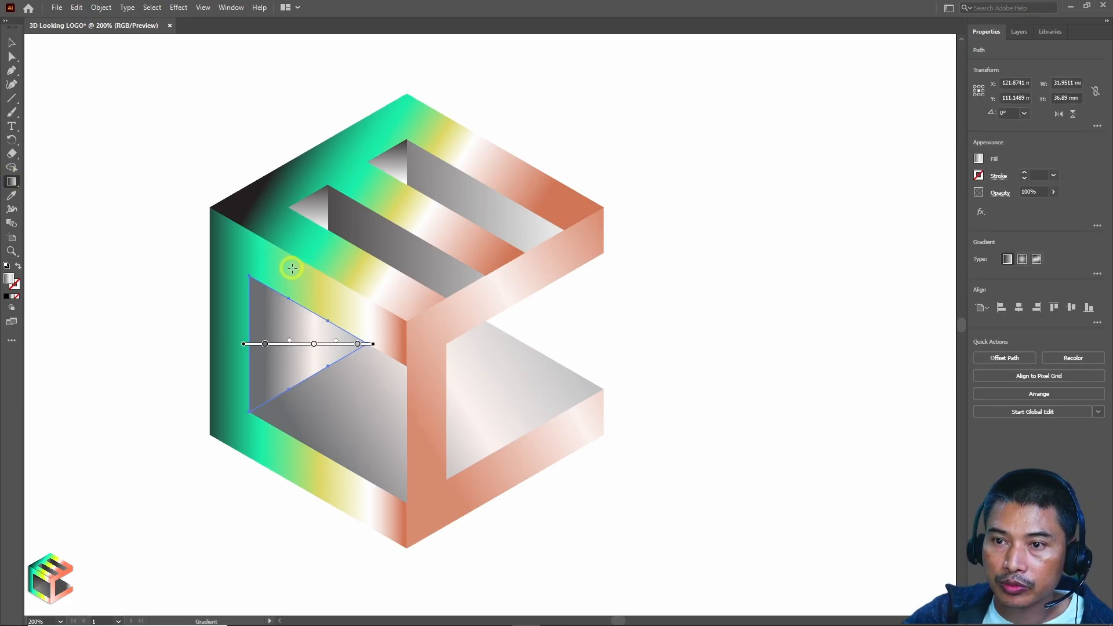
{"action": "mouse_move", "coordinate": [287, 269]}
{"action": "left_mouse_down"}
{"action": "mouse_move", "coordinate": [293, 445]}
{"action": "mouse_move", "coordinate": [289, 395]}
{"action": "left_mouse_up"}
{"action": "mouse_move", "coordinate": [218, 345]}
{"action": "left_mouse_down"}
{"action": "mouse_move", "coordinate": [510, 346]}
{"action": "mouse_move", "coordinate": [498, 344]}
{"action": "left_mouse_up"}
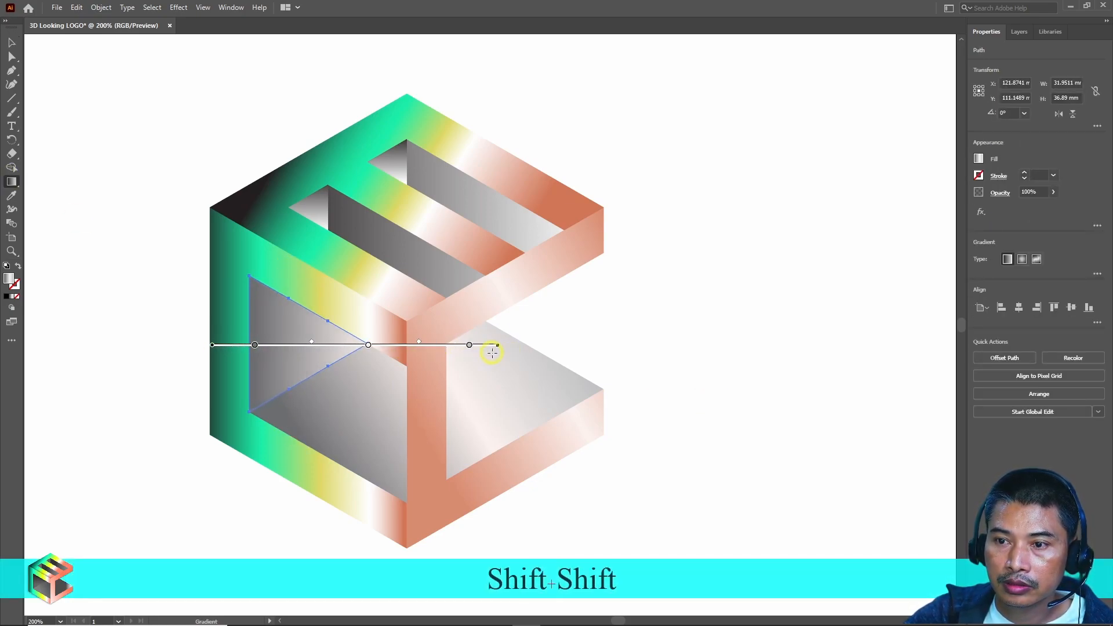
{"action": "key", "text": "v"}
{"action": "left_click", "coordinate": [706, 363]}
Reverse both long slot walls' gradients back to white at the left ends and black at the right ends, and deselect.
{"action": "scroll", "coordinate": [709, 364], "scroll_direction": "down", "scroll_amount": 2}
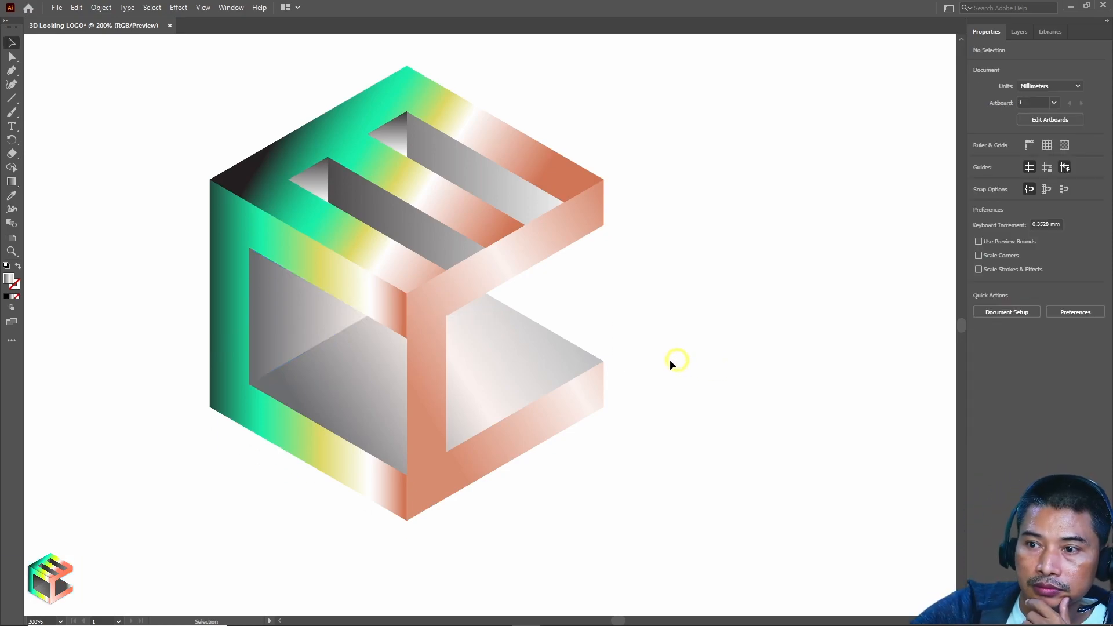
{"action": "scroll", "coordinate": [507, 355], "scroll_direction": "up", "scroll_amount": 3}
{"action": "left_click", "coordinate": [399, 268]}
{"action": "left_click", "coordinate": [529, 241], "text": "shift"}
{"action": "key", "text": "g"}
{"action": "left_click", "coordinate": [1003, 260]}
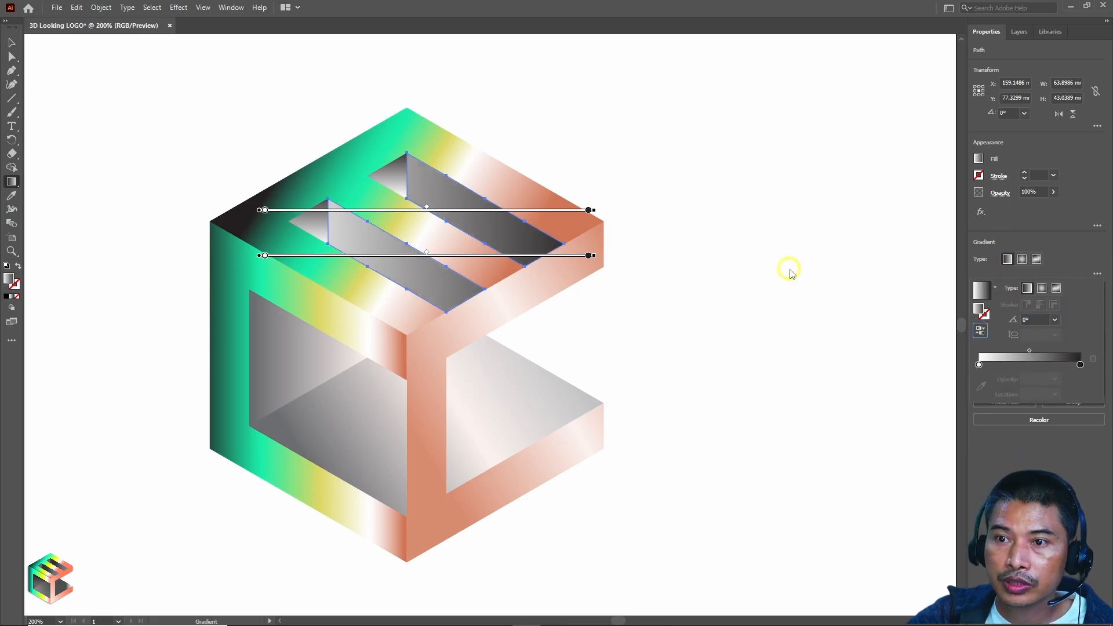
{"action": "key", "text": "v"}
{"action": "left_click", "coordinate": [725, 248]}
Reverse the front slot-end triangle's gradient to white above and black below.
{"action": "left_click", "coordinate": [317, 222]}
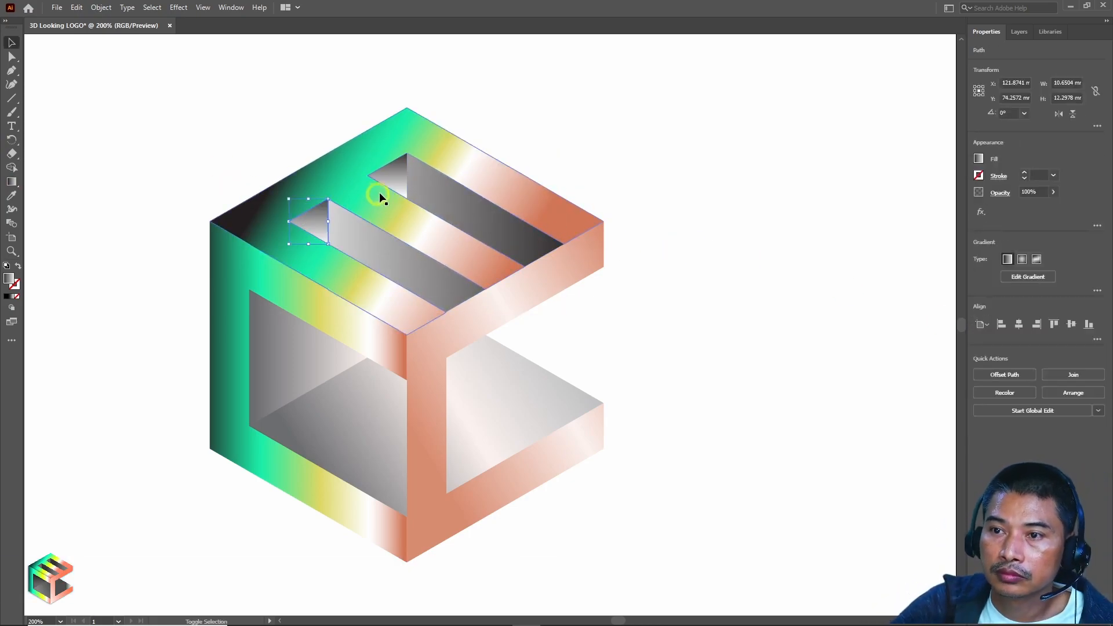
{"action": "left_click", "coordinate": [11, 182]}
{"action": "left_click", "coordinate": [1096, 274]}
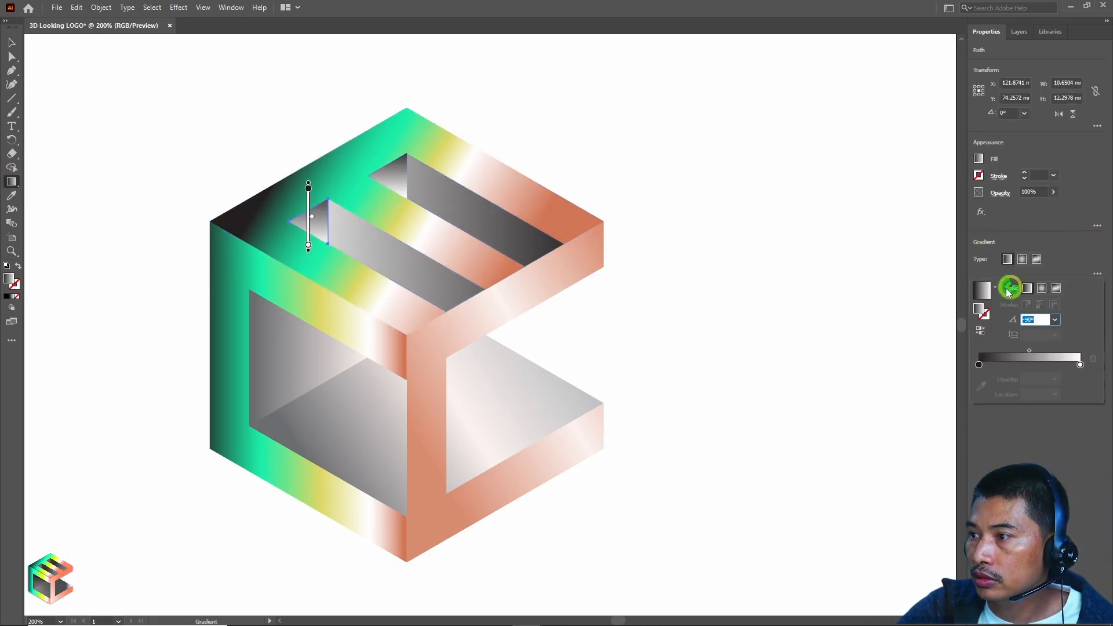
{"action": "left_click", "coordinate": [981, 330]}
{"action": "key", "text": "v"}
Reverse the rear slot-end triangle's gradient to white above and black below, and deselect.
{"action": "left_click", "coordinate": [401, 191]}
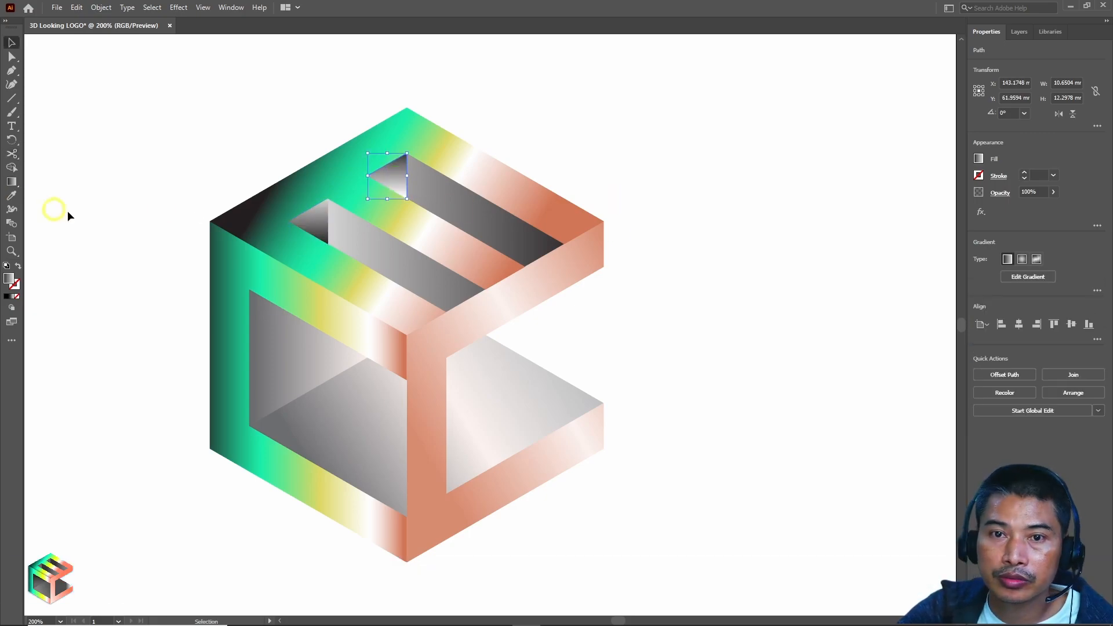
{"action": "left_click", "coordinate": [1097, 290]}
{"action": "left_click", "coordinate": [1097, 291]}
{"action": "left_click", "coordinate": [1097, 290]}
{"action": "left_click", "coordinate": [980, 347]}
{"action": "left_click", "coordinate": [911, 325]}
{"action": "left_click", "coordinate": [702, 291]}
{"action": "scroll", "coordinate": [690, 241], "scroll_direction": "down", "scroll_amount": 1}
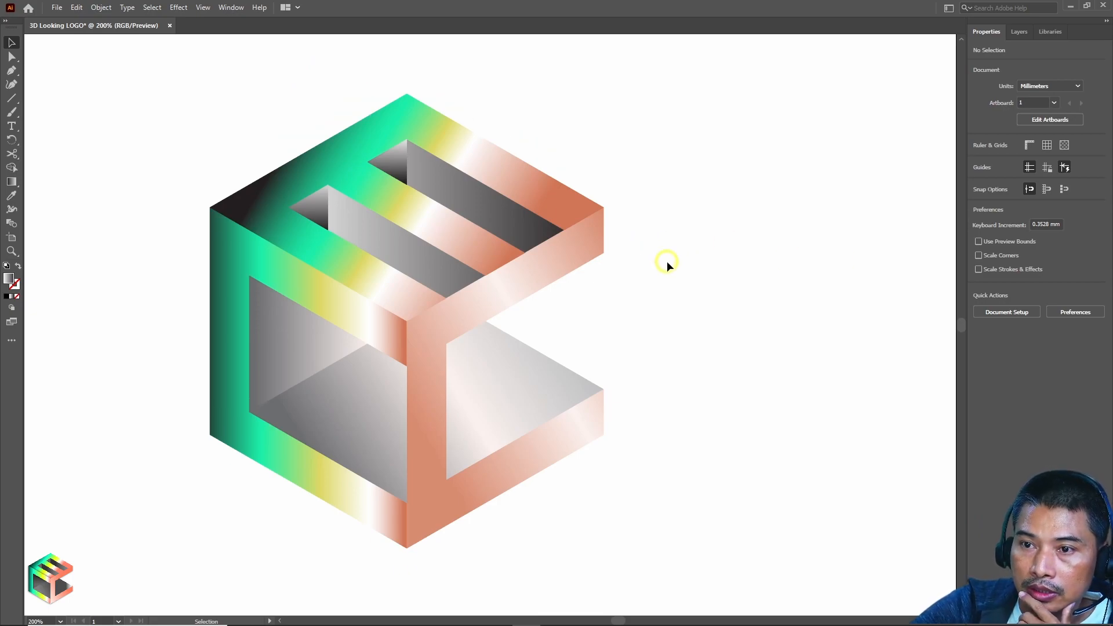
{"action": "scroll", "coordinate": [650, 377], "scroll_direction": "up", "scroll_amount": 3}
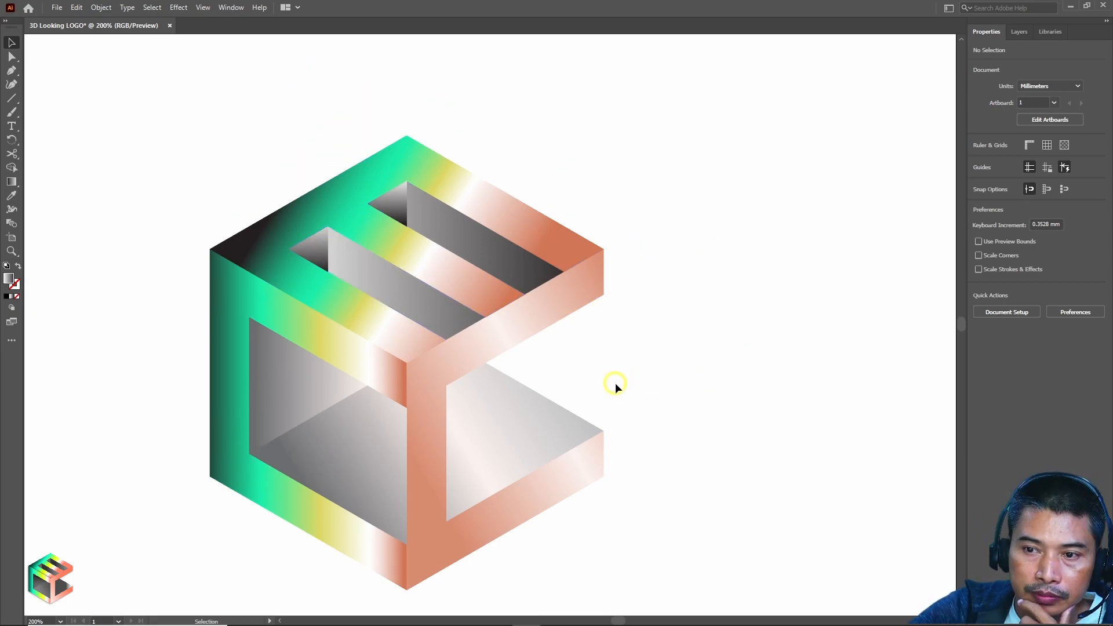
Redraw the front slot-end triangle's gradient as a longer vertical line, from above the cube's back-left edge to below the triangle, and deselect.
{"action": "scroll", "coordinate": [348, 415], "scroll_direction": "down", "scroll_amount": 2}
{"action": "left_click", "coordinate": [382, 239]}
{"action": "left_click", "coordinate": [705, 350]}
{"action": "left_click", "coordinate": [322, 240]}
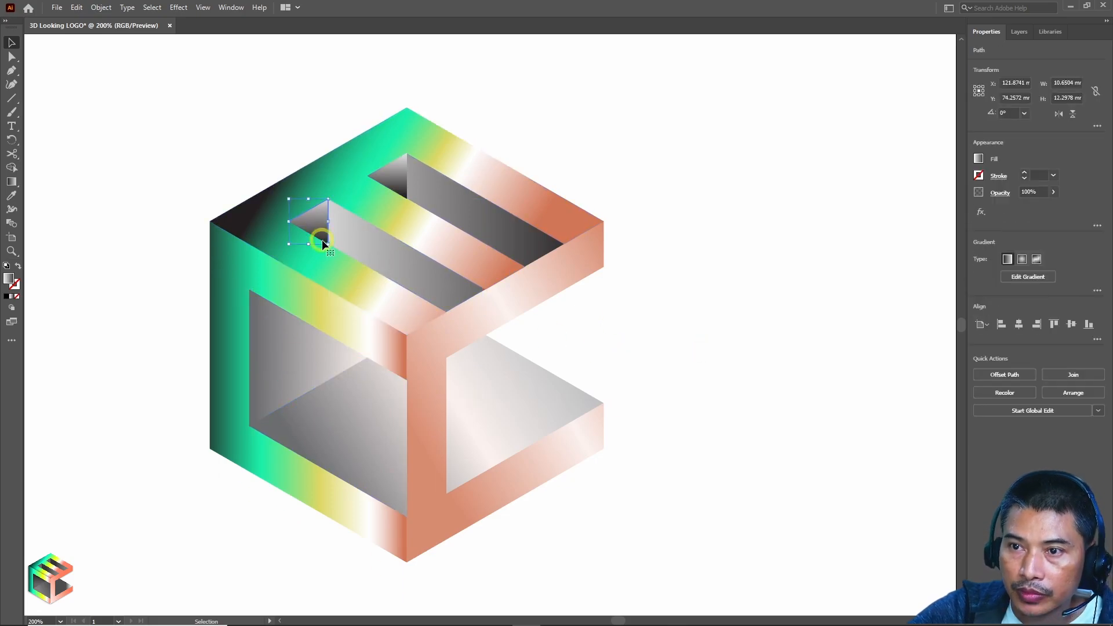
{"action": "left_click", "coordinate": [12, 181]}
{"action": "left_click_drag", "start_coordinate": [312, 139], "coordinate": [312, 272]}
{"action": "key", "text": "v"}
{"action": "left_click", "coordinate": [681, 280]}
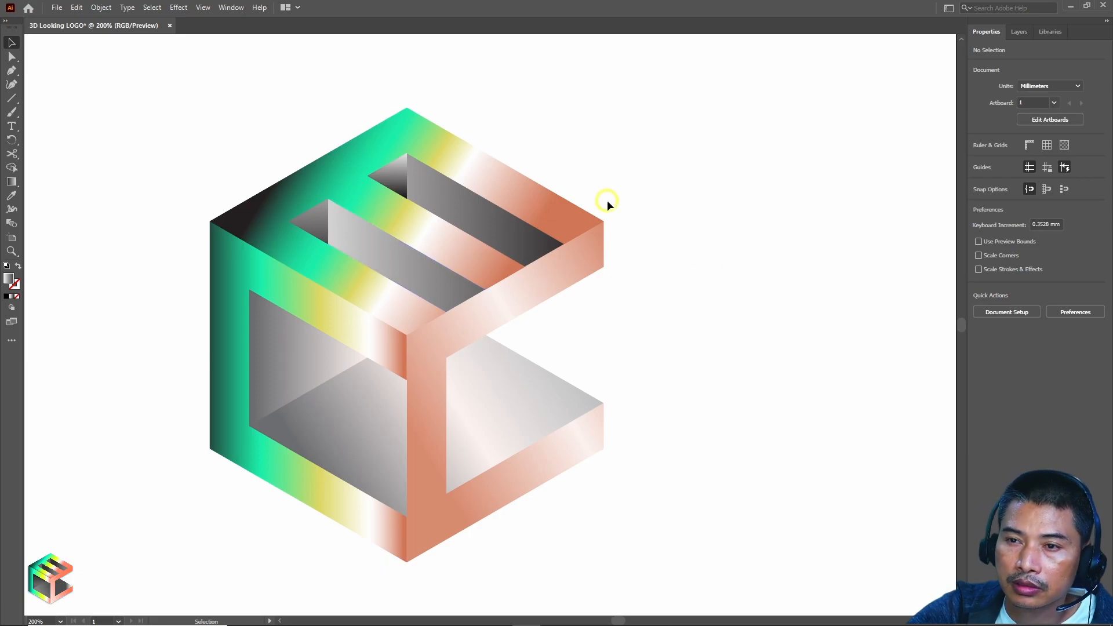
Try a vertical gradient line on the rear slot-end triangle, starting above the cube's back-left edge.
{"action": "left_click", "coordinate": [398, 181]}
{"action": "left_click", "coordinate": [11, 182]}
{"action": "left_click_drag", "start_coordinate": [383, 94], "coordinate": [384, 155]}
{"action": "key", "text": "v"}
{"action": "left_click", "coordinate": [688, 292]}
{"action": "scroll", "coordinate": [638, 307], "scroll_direction": "down", "scroll_amount": 2}
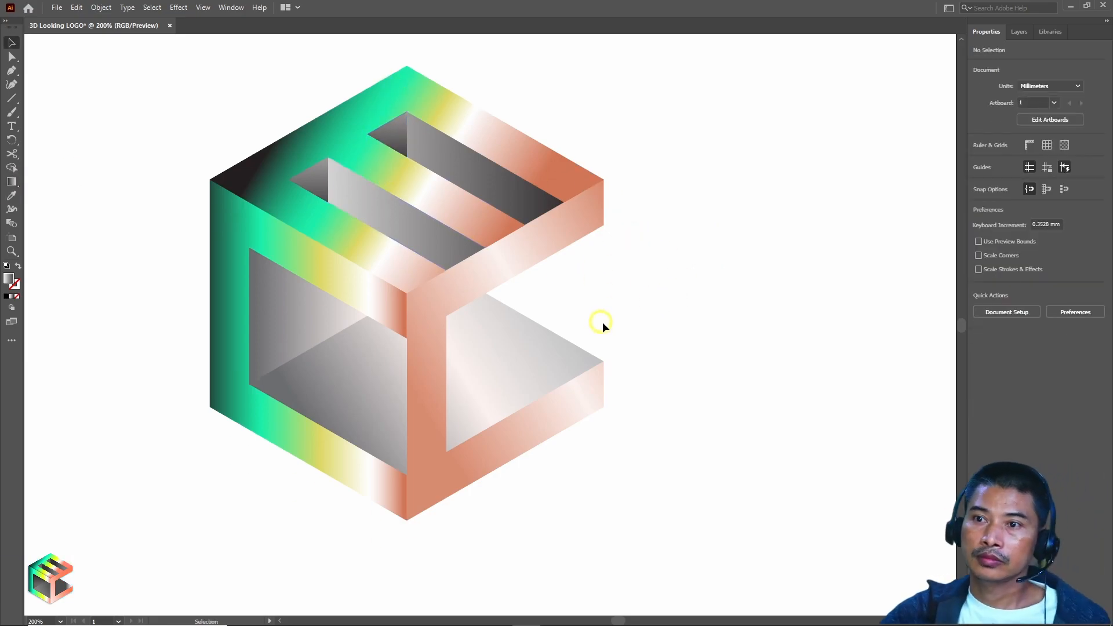
Redraw the rear slot-end triangle's gradient as a long vertical line, from above the cube's back-left edge to below the triangle.
{"action": "scroll", "coordinate": [605, 322], "scroll_direction": "up", "scroll_amount": 2}
{"action": "left_click", "coordinate": [390, 174]}
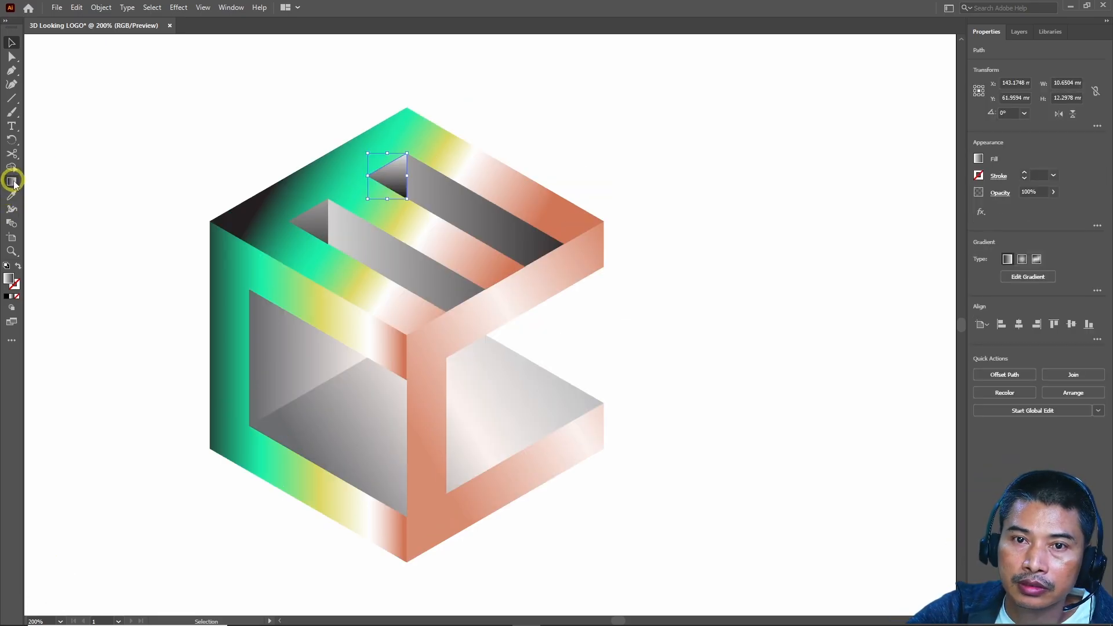
{"action": "left_click", "coordinate": [12, 182]}
{"action": "left_click_drag", "start_coordinate": [383, 93], "coordinate": [383, 218]}
{"action": "key", "text": "v"}
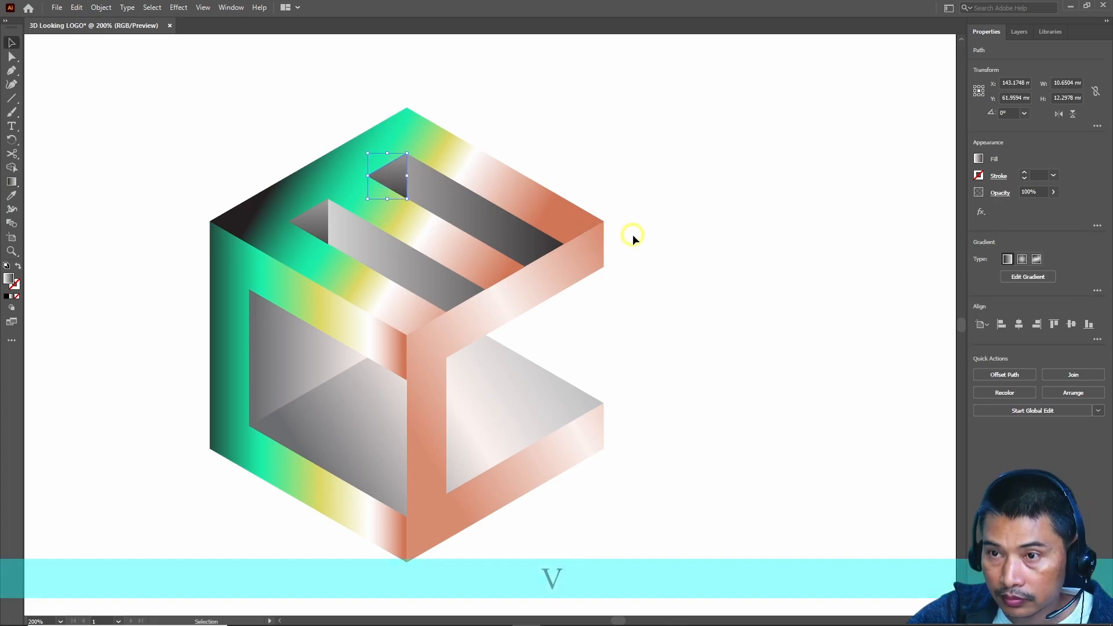
{"action": "left_click", "coordinate": [689, 292]}
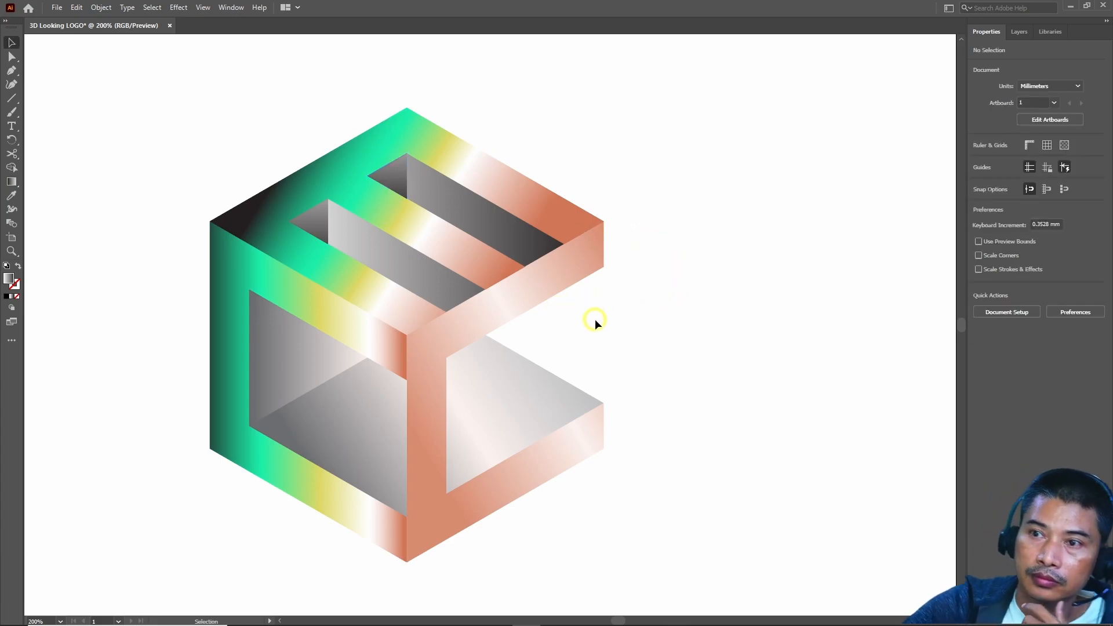
Reverse the front long slot wall's gradient so it runs from black at the left end towards white at the right.
{"action": "scroll", "coordinate": [596, 319], "scroll_direction": "down", "scroll_amount": 2}
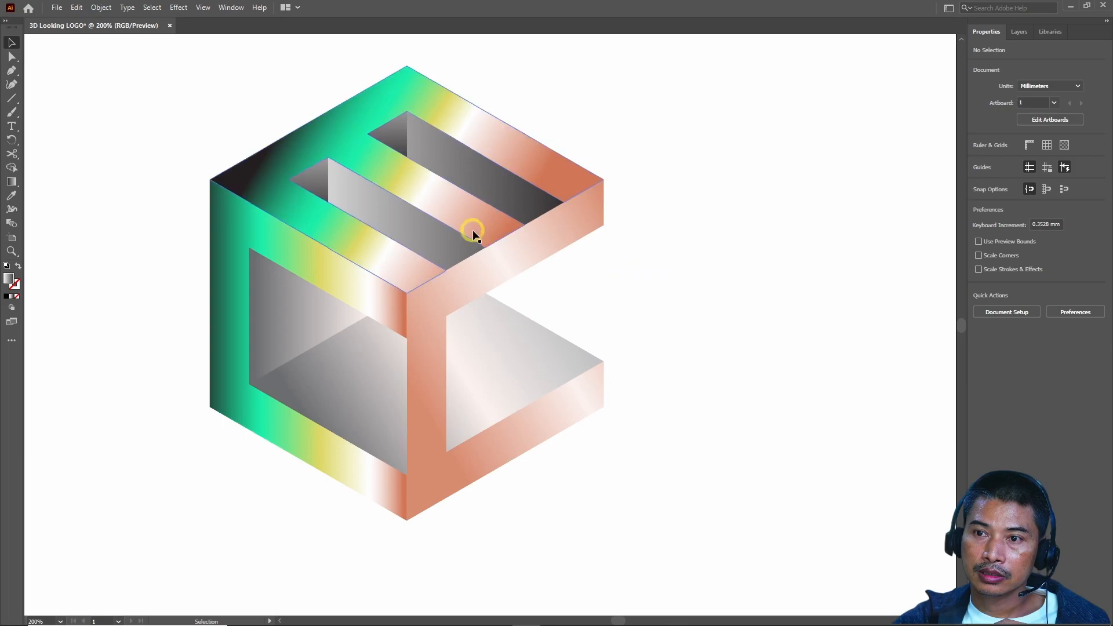
{"action": "left_click", "coordinate": [398, 211]}
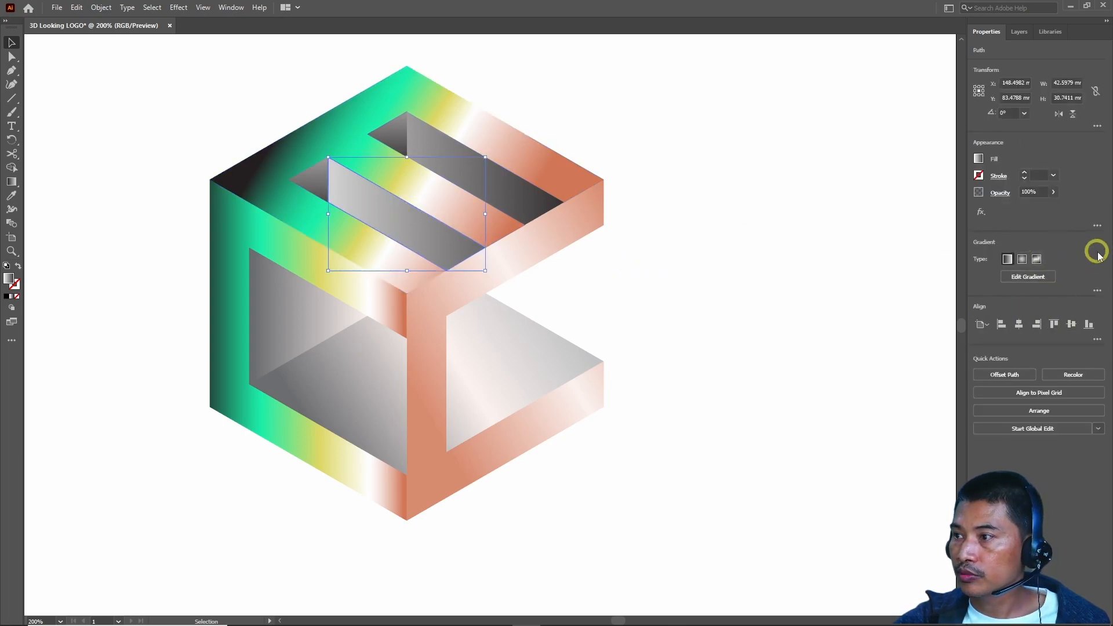
{"action": "left_click", "coordinate": [1096, 292]}
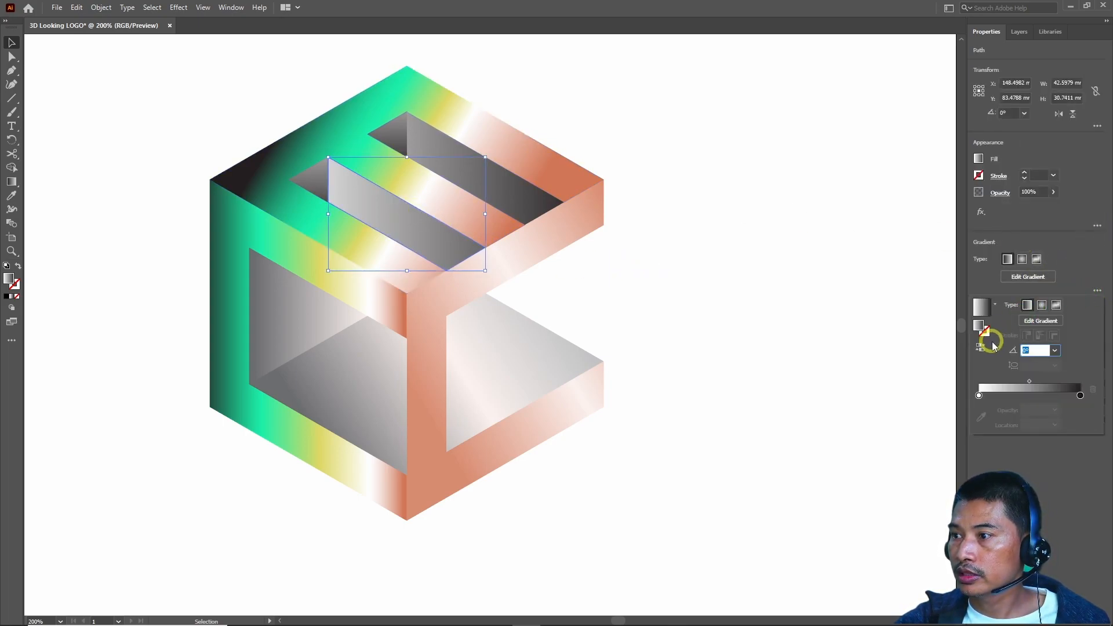
{"action": "left_click", "coordinate": [980, 346]}
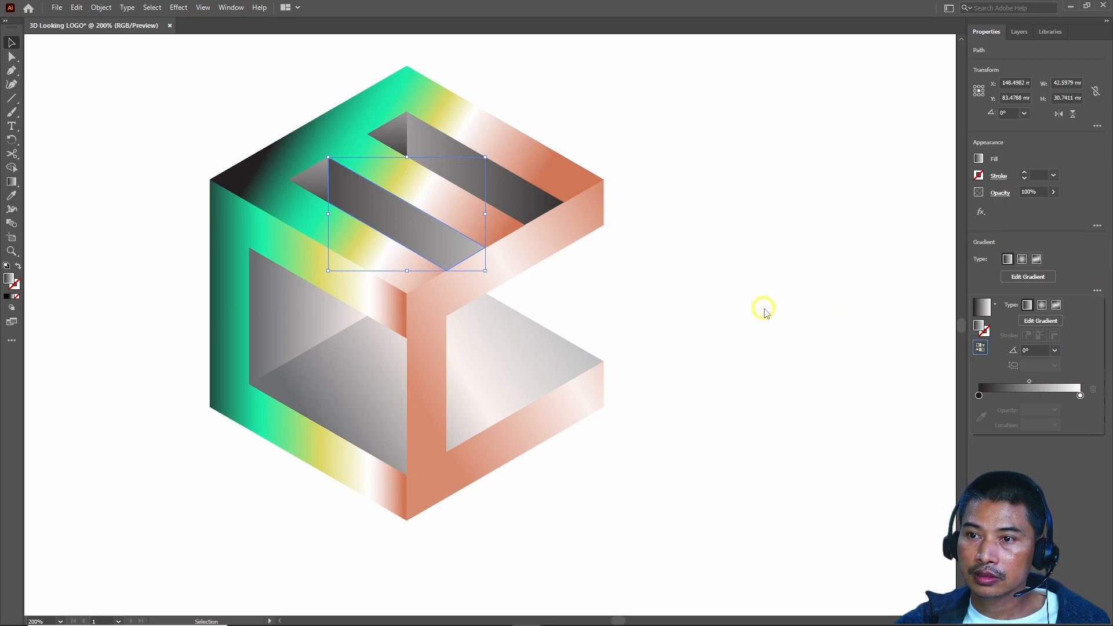
{"action": "left_click", "coordinate": [514, 196]}
{"action": "left_click", "coordinate": [11, 182]}
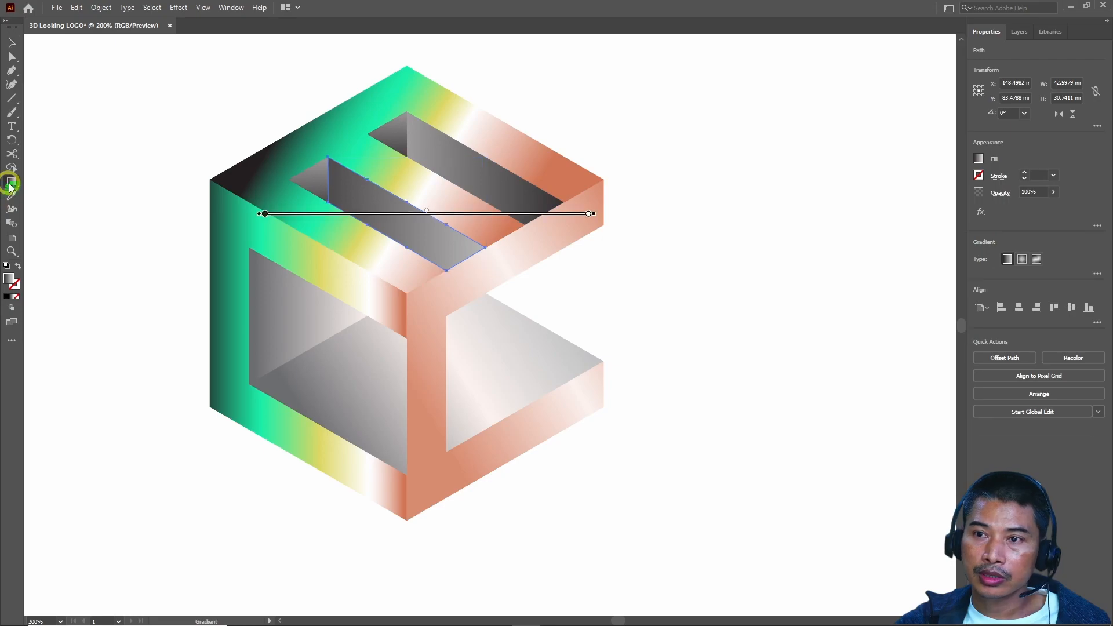
{"action": "key", "text": "Escape"}
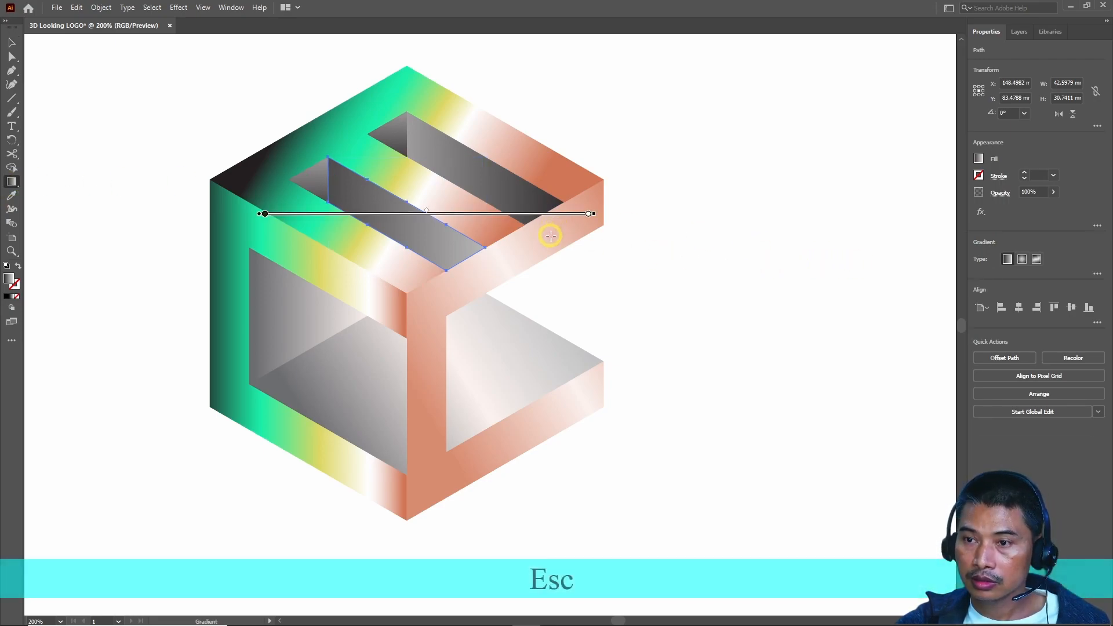
Reverse the rear long slot wall's gradient to run from black at the left towards white at the right, and deselect.
{"action": "key", "text": "v"}
{"action": "left_click", "coordinate": [507, 193]}
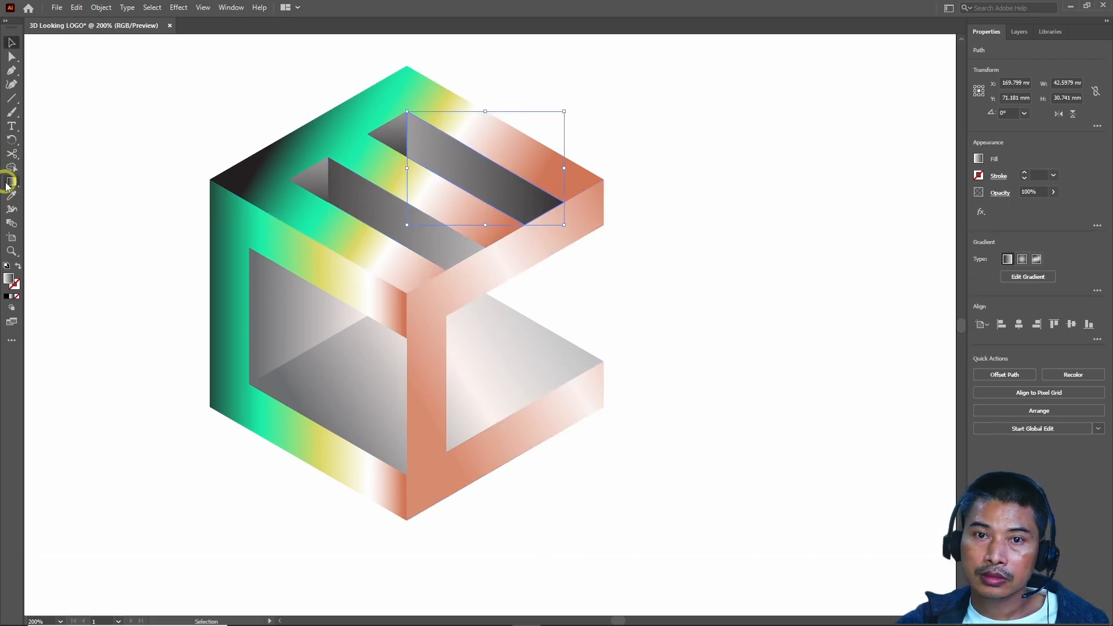
{"action": "left_click", "coordinate": [11, 181]}
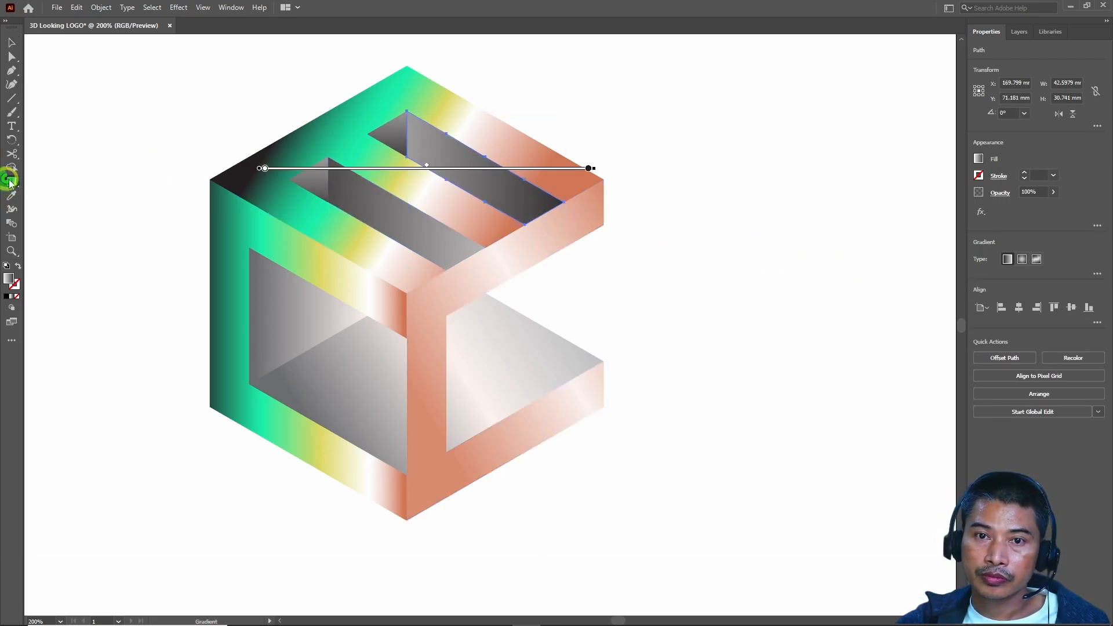
{"action": "left_click", "coordinate": [1097, 273]}
{"action": "left_click", "coordinate": [982, 330]}
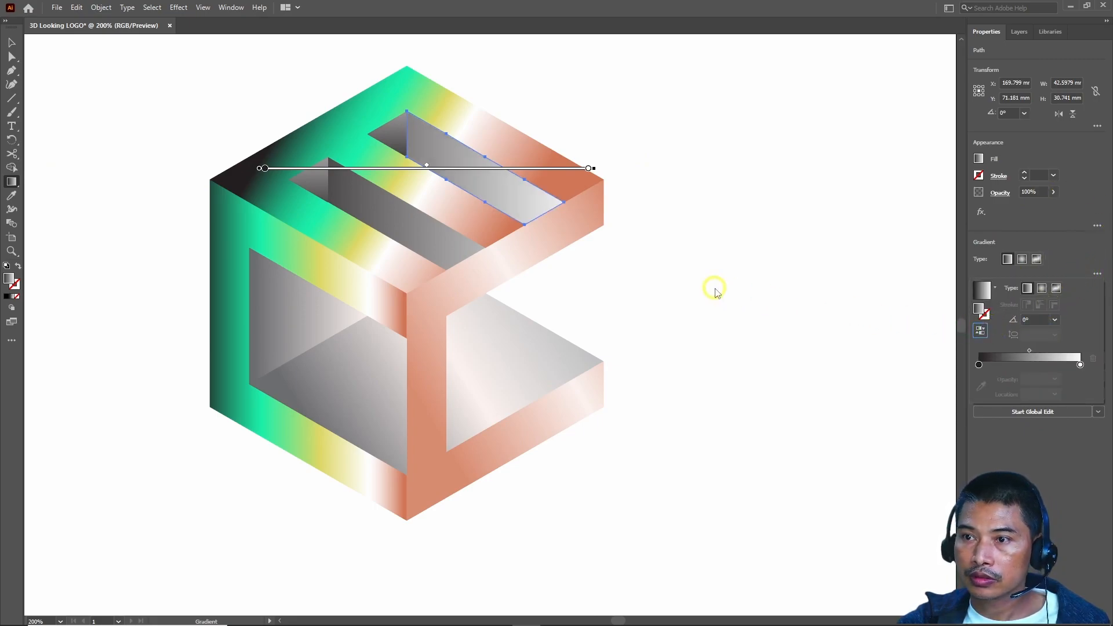
{"action": "key", "text": "v"}
{"action": "left_click", "coordinate": [781, 286]}
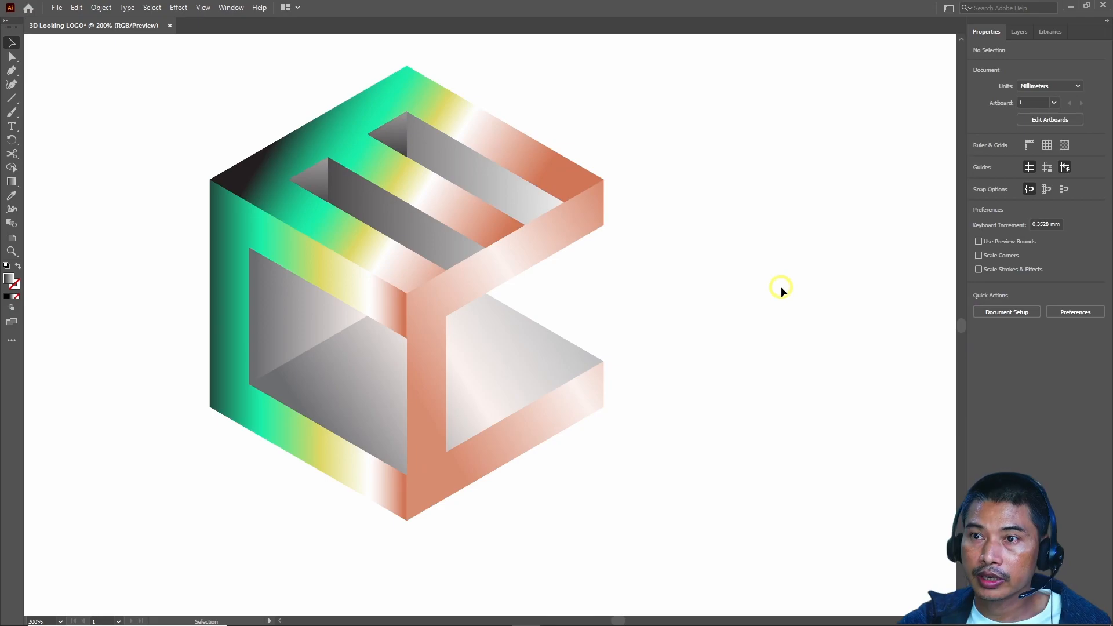
{"action": "scroll", "coordinate": [589, 303], "scroll_direction": "up", "scroll_amount": 2}
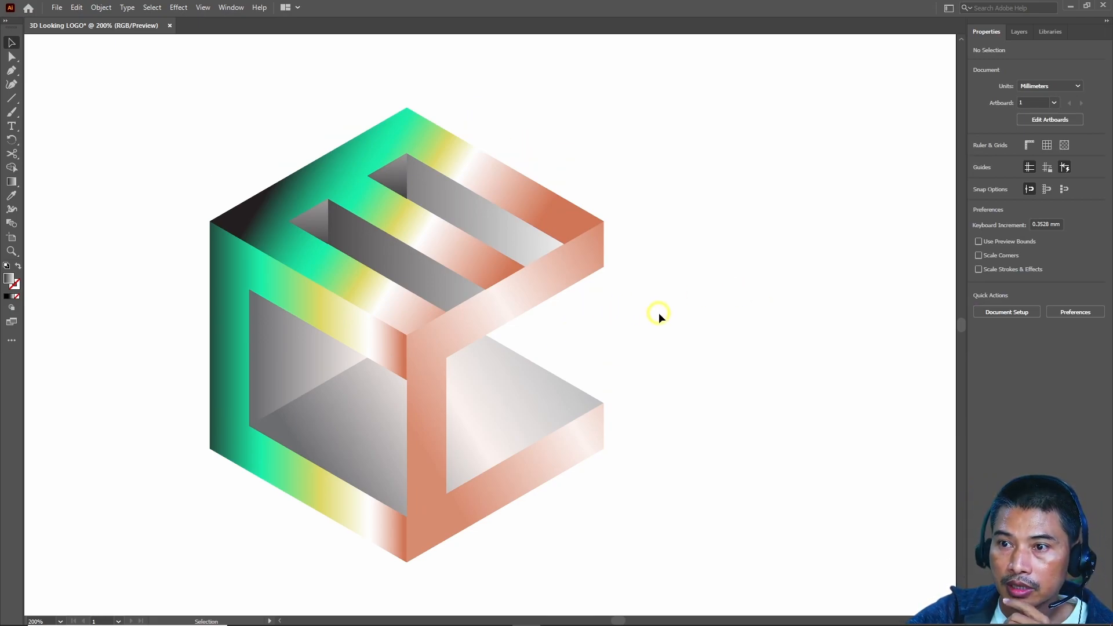
{"action": "scroll", "coordinate": [472, 393], "scroll_direction": "down", "scroll_amount": 1}
{"action": "scroll", "coordinate": [748, 392], "scroll_direction": "up", "scroll_amount": 1}
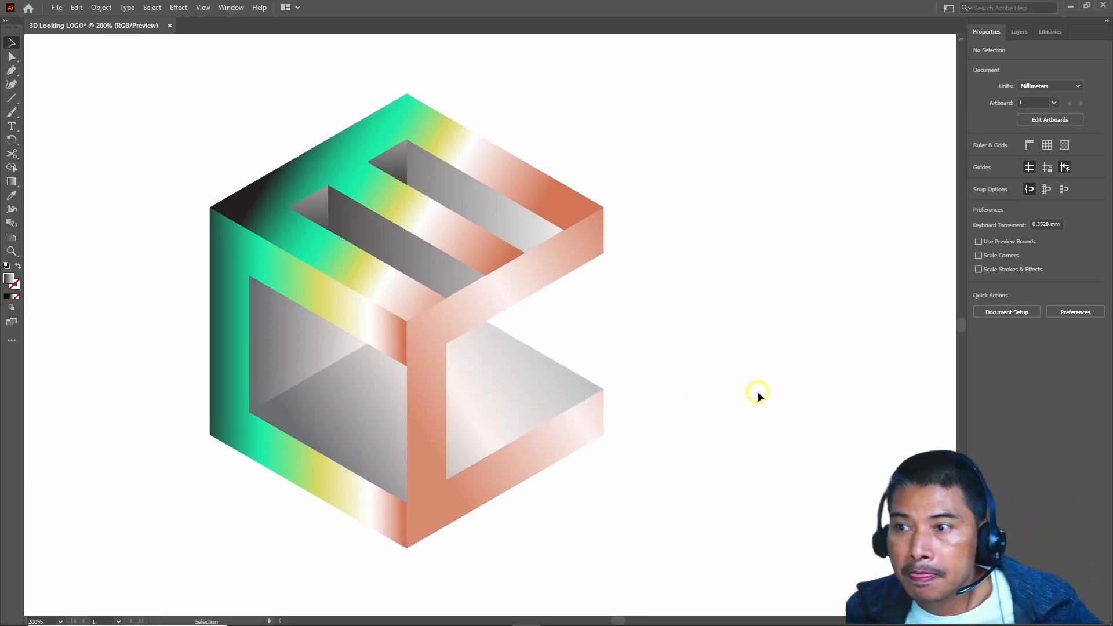